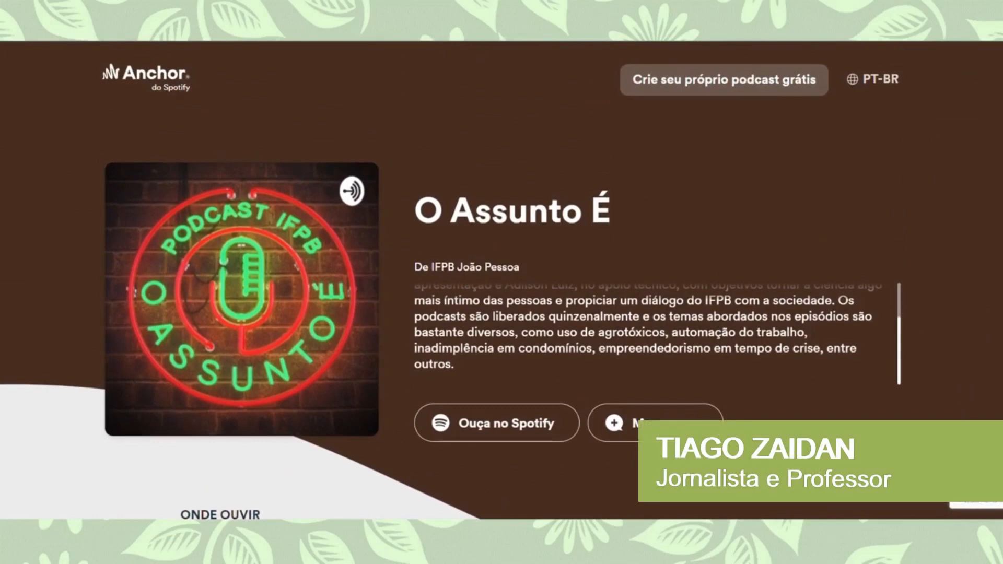
# - Open the "O Assunto É" podcast on Spotify and look through its published episodes
pyautogui.click(501, 438)
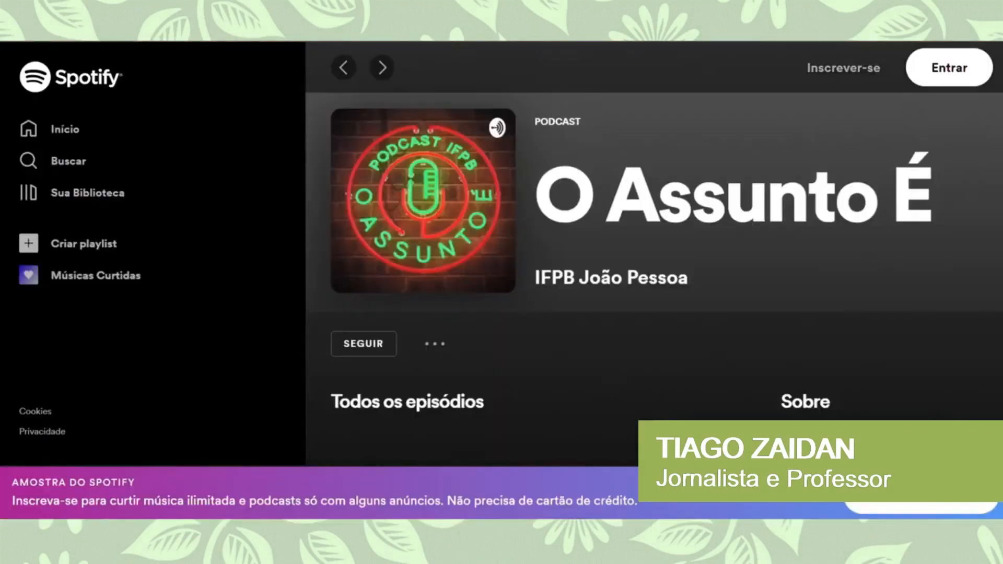
pyautogui.scroll(-6, 654, 277)
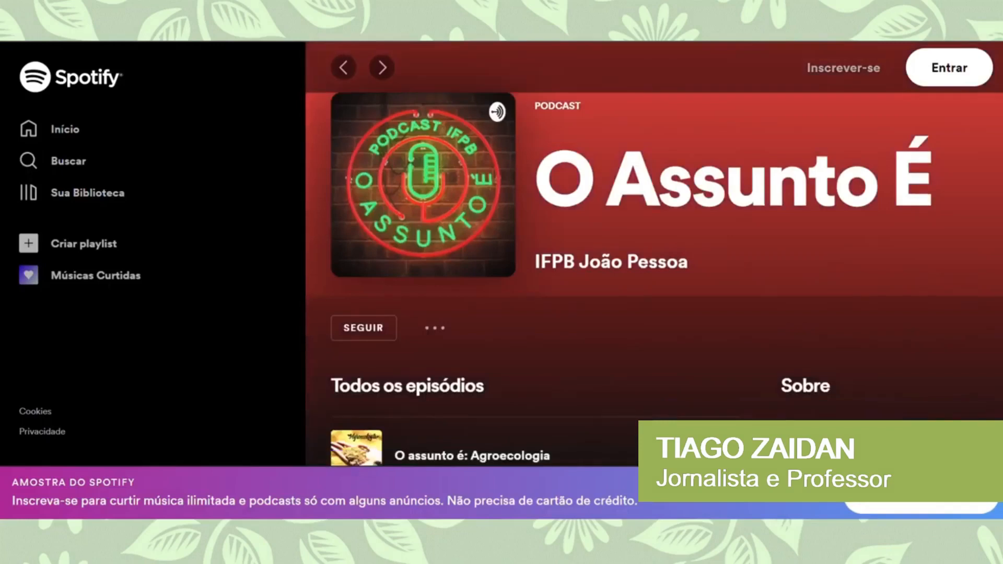
pyautogui.scroll(-13, 535, 279)
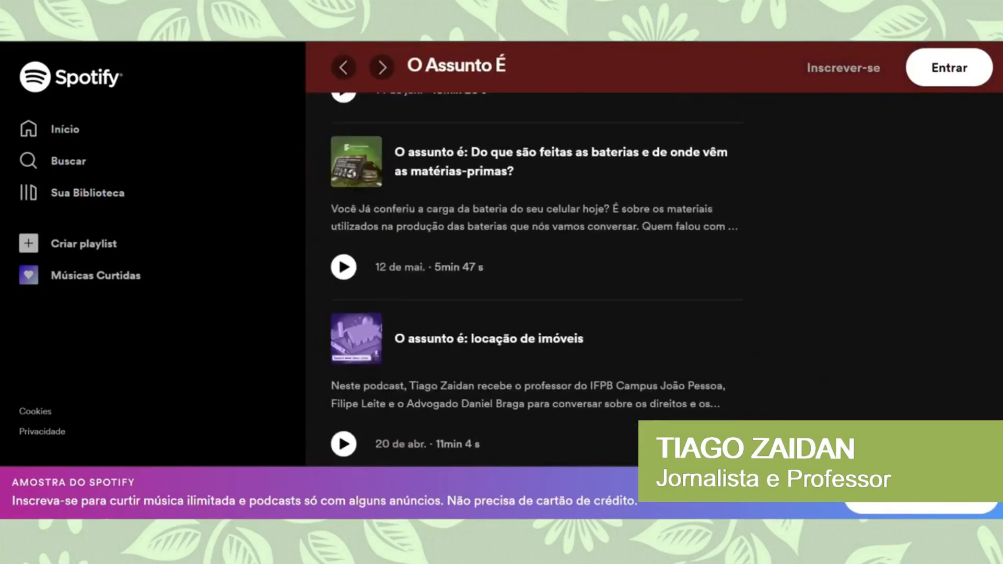
pyautogui.scroll(-3, 653, 277)
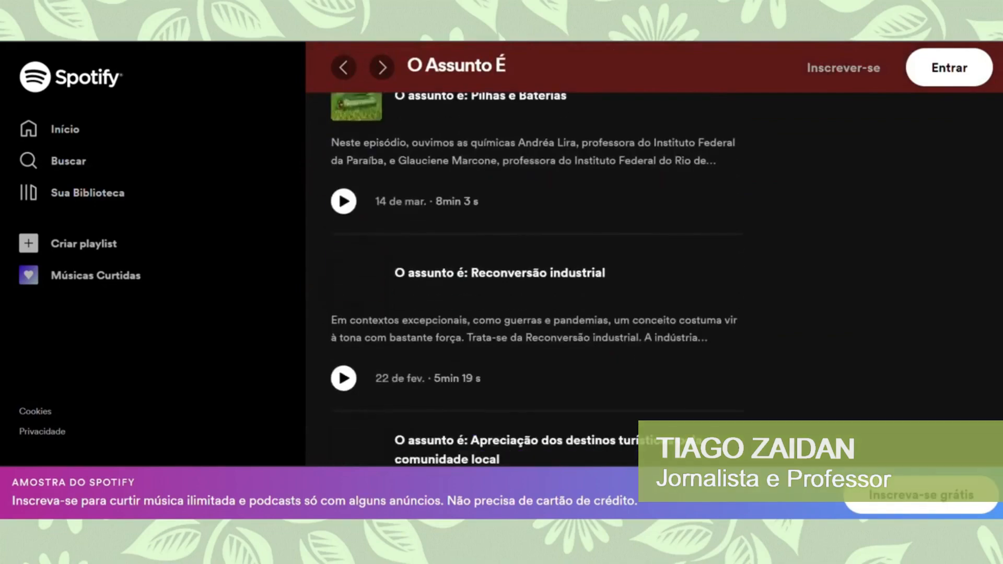
pyautogui.scroll(20, 653, 277)
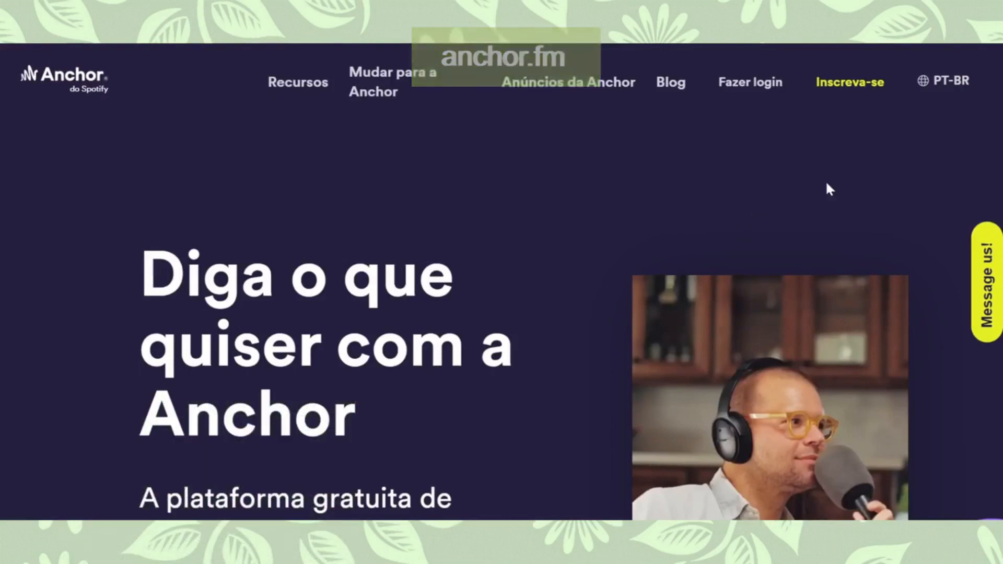
# - Open the Anchor account sign-up form and go through its required fields
pyautogui.click(850, 83)
pyautogui.scroll(-3, 798, 227)
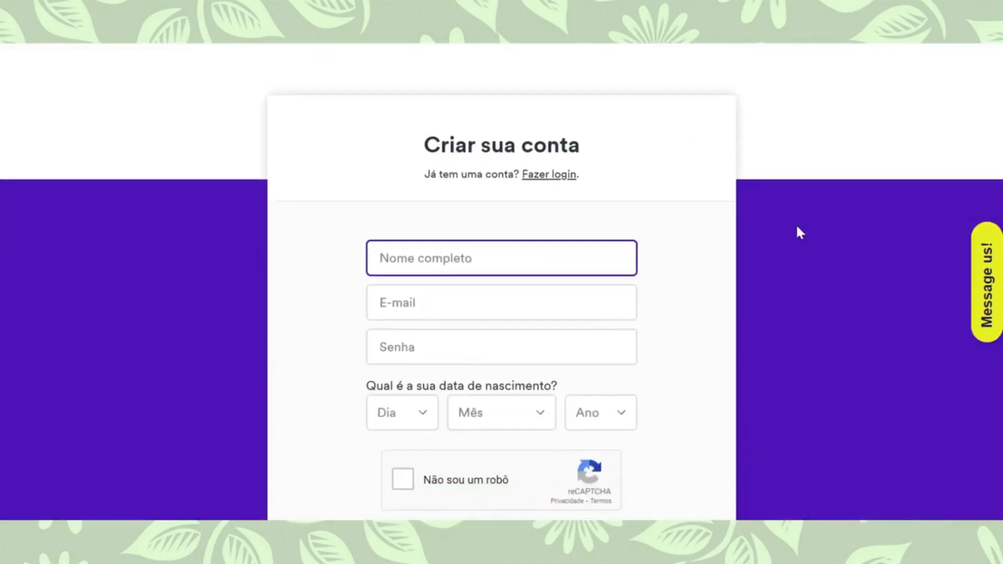
pyautogui.scroll(-2, 797, 227)
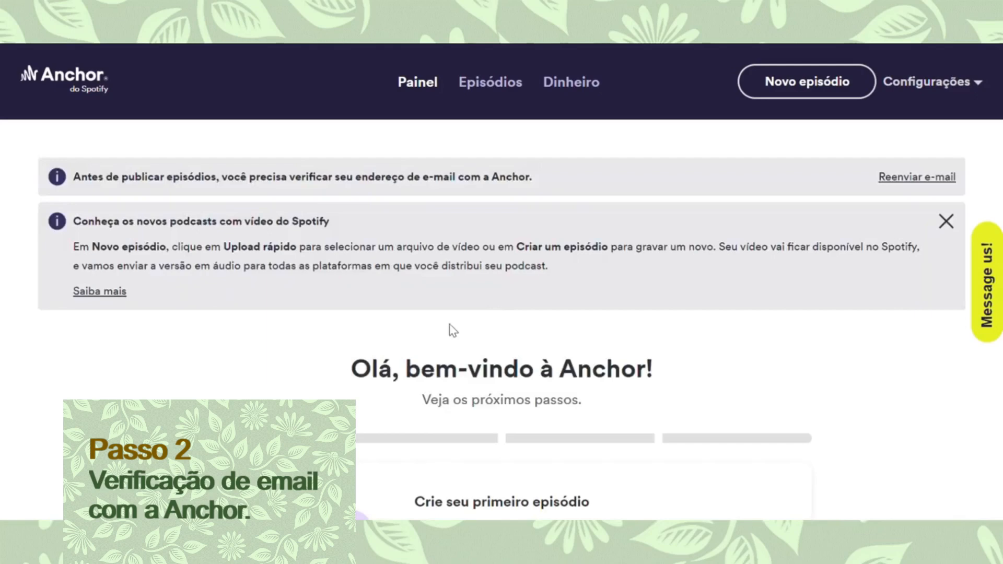
# - Resend the verification e-mail from the notice on the Anchor dashboard
pyautogui.moveTo(73, 187); pyautogui.dragTo(538, 195)
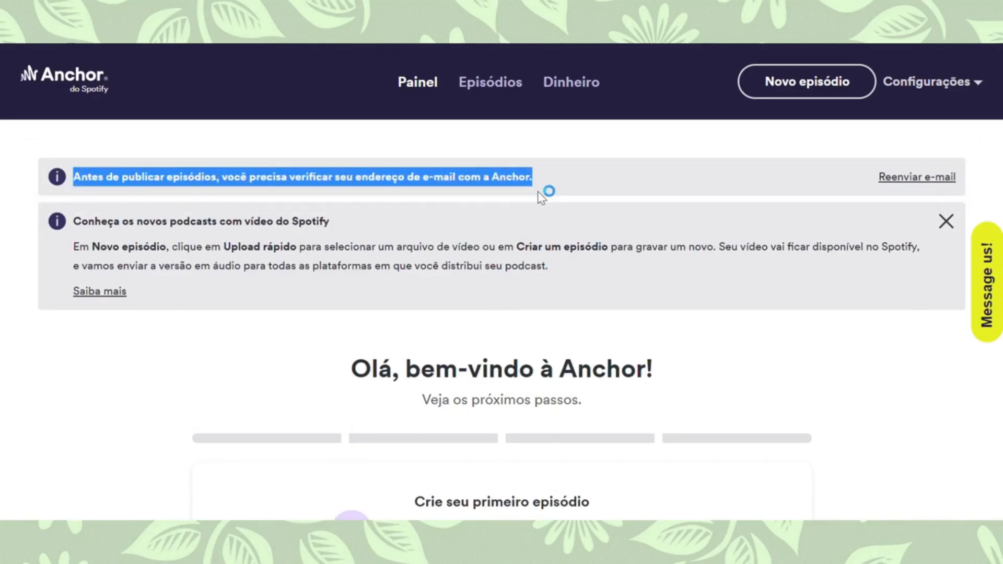
pyautogui.click(924, 177)
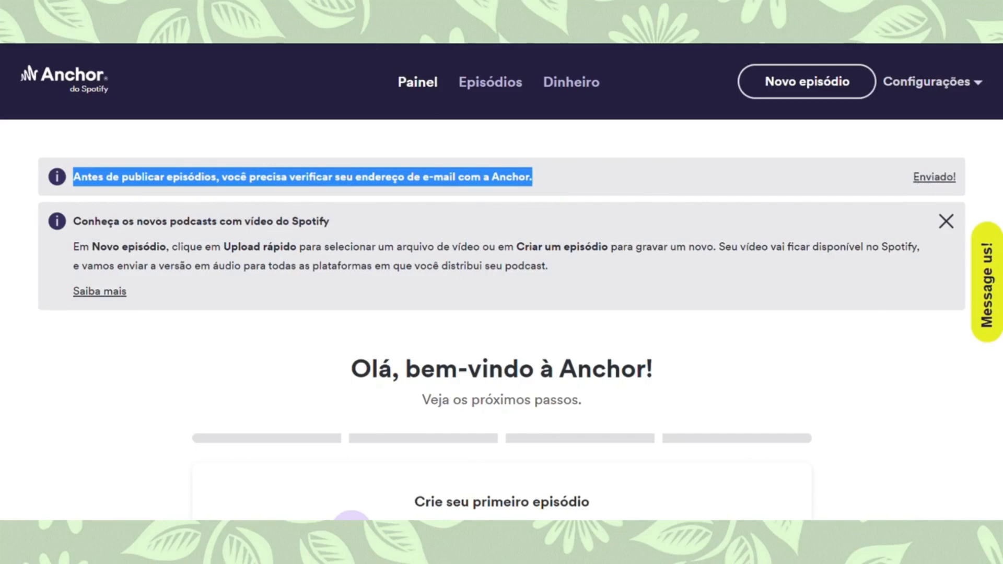
# - Switch to Gmail and open Anchor's "Confirm your email address" message with its confirmation link in view
pyautogui.click(365, 44)
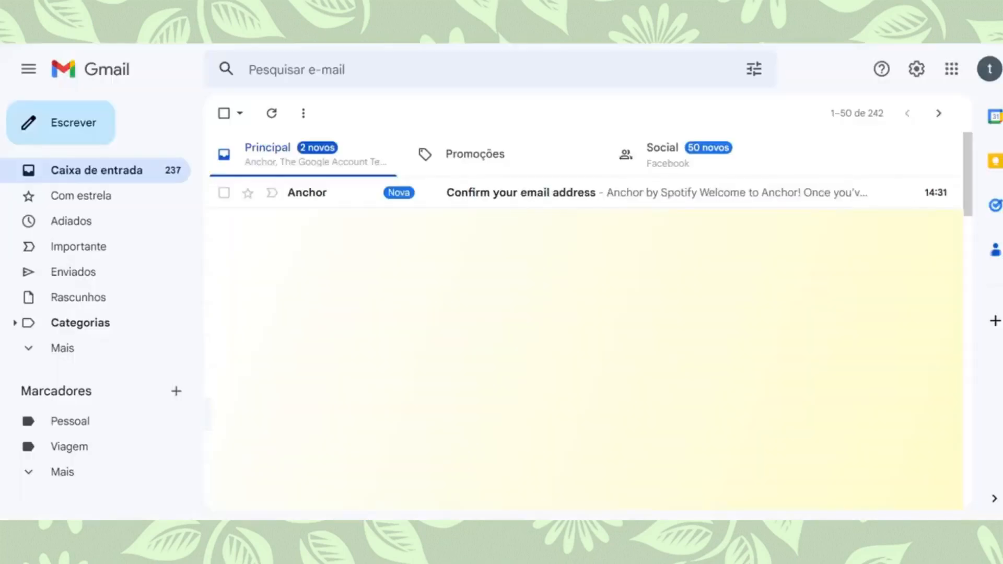
pyautogui.click(343, 197)
pyautogui.scroll(-5, 433, 261)
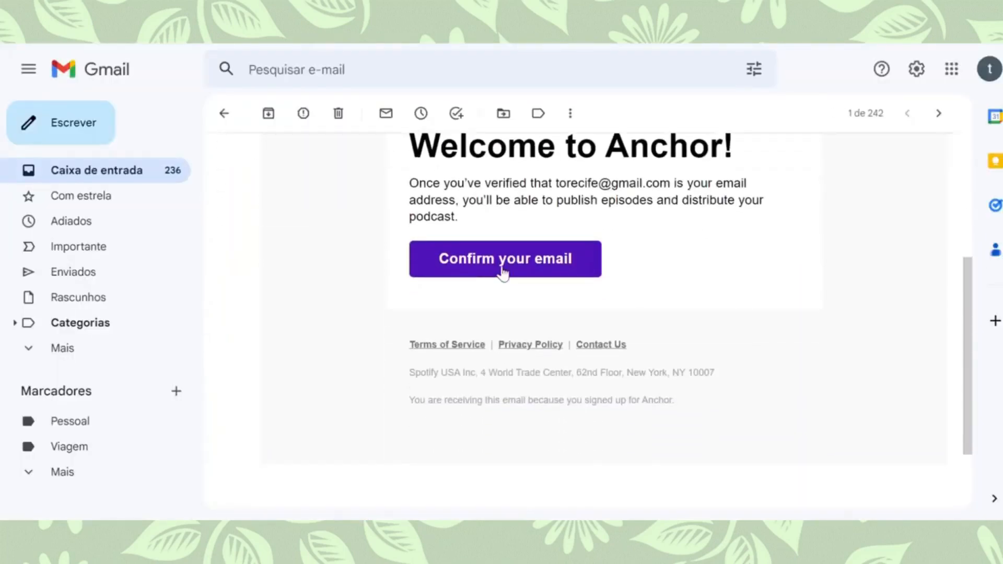
pyautogui.scroll(4, 739, 303)
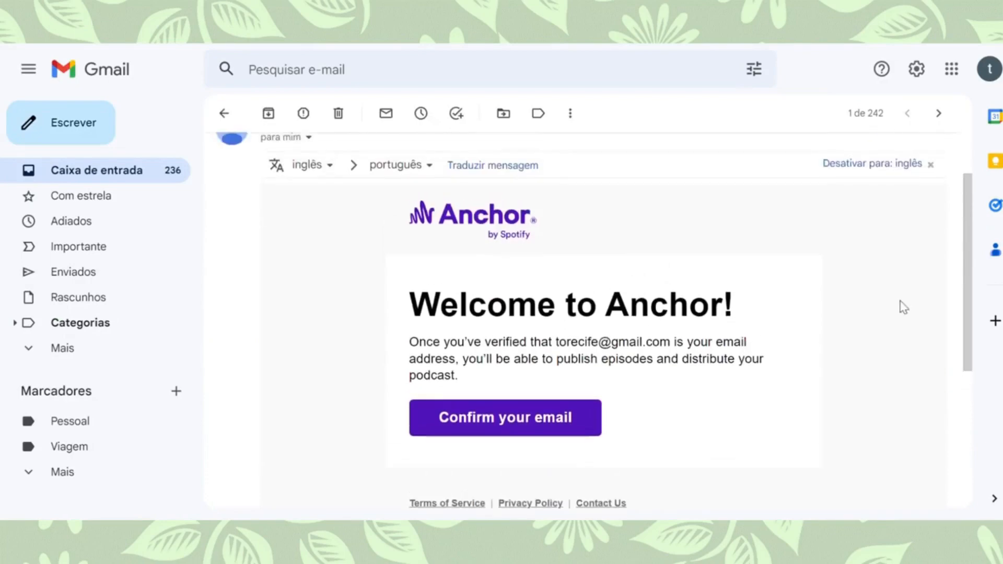
pyautogui.hotkey('ctrl', '-')
pyautogui.hotkey('ctrl', '-')
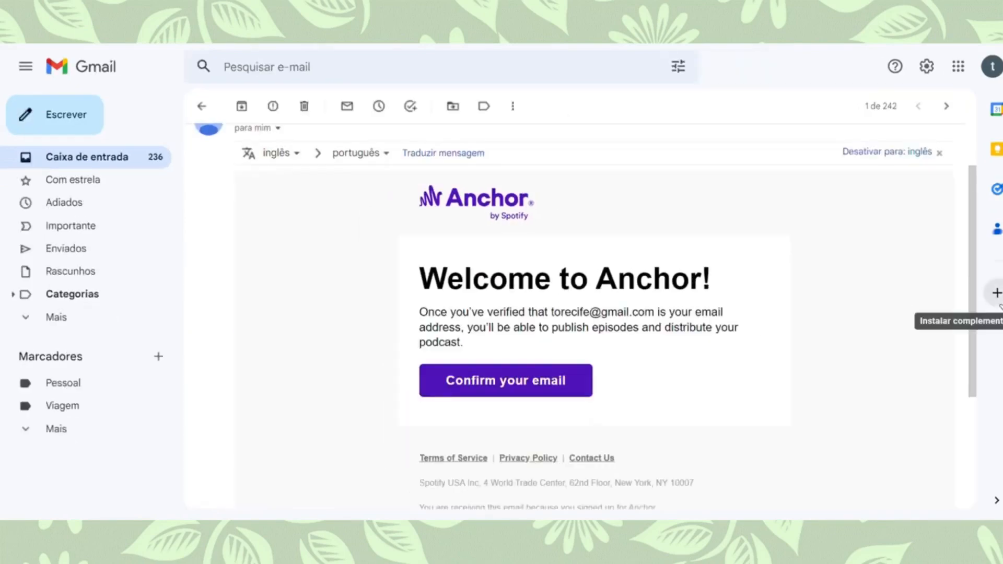
pyautogui.scroll(1, 843, 307)
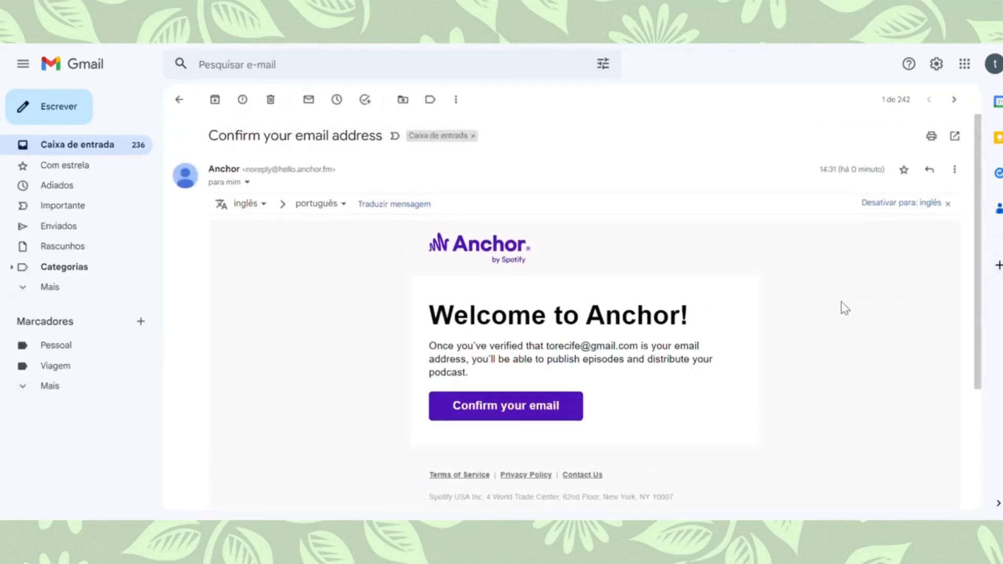
pyautogui.scroll(-1, 842, 307)
pyautogui.scroll(1, 842, 307)
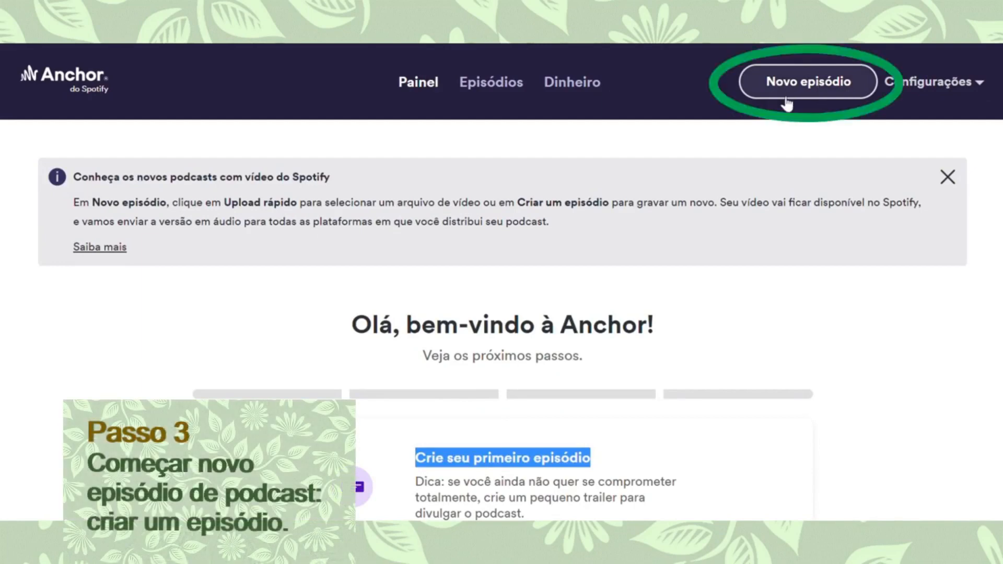
# - Start a new podcast episode with the Criar um episódio option and open the browser for uploading audio files
pyautogui.click(777, 99)
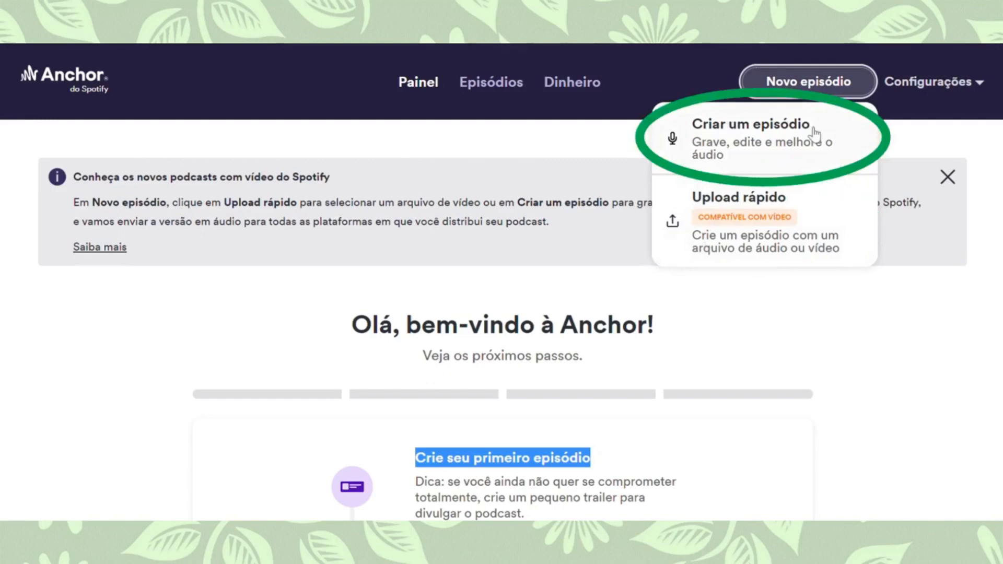
pyautogui.click(701, 140)
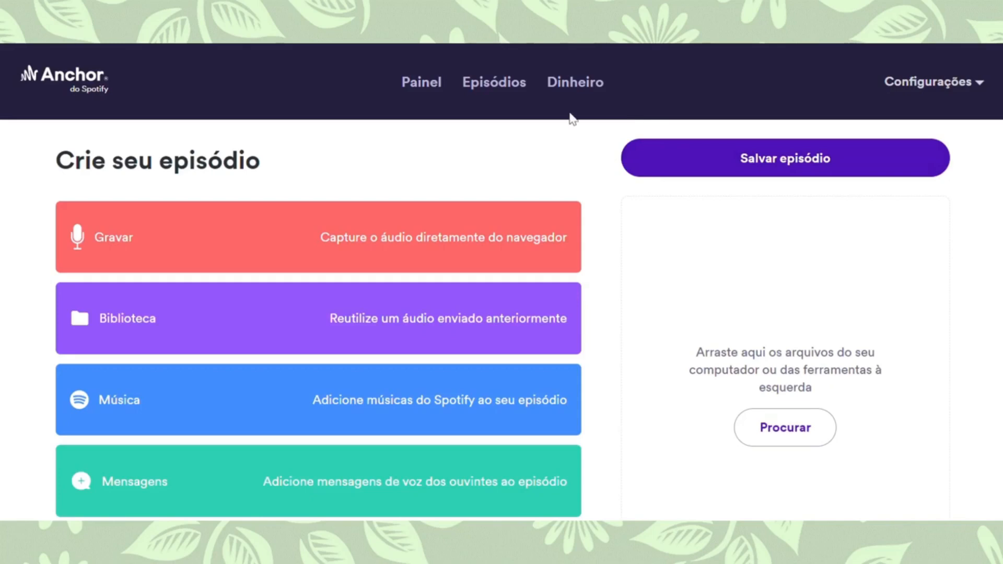
pyautogui.scroll(-2, 421, 167)
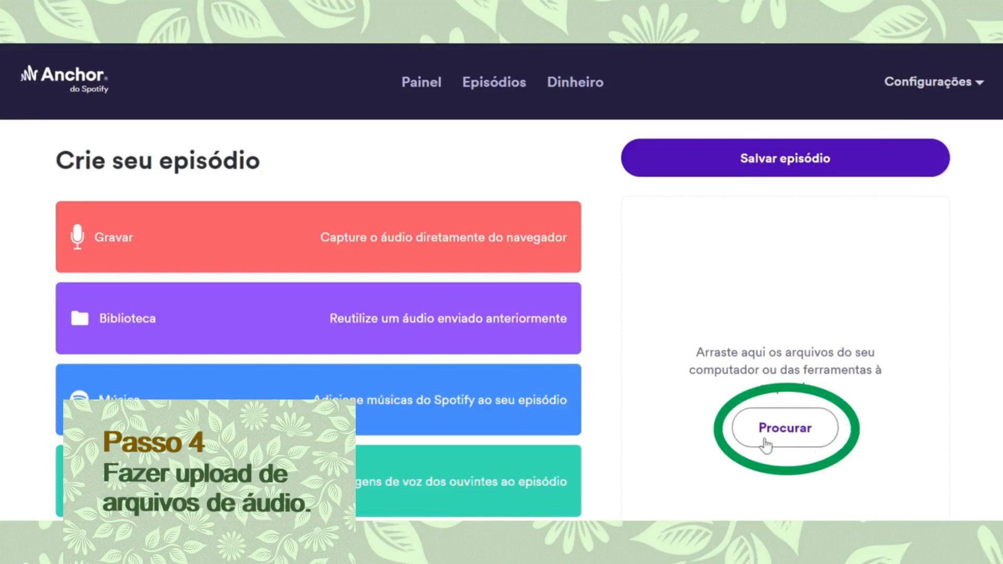
pyautogui.click(784, 426)
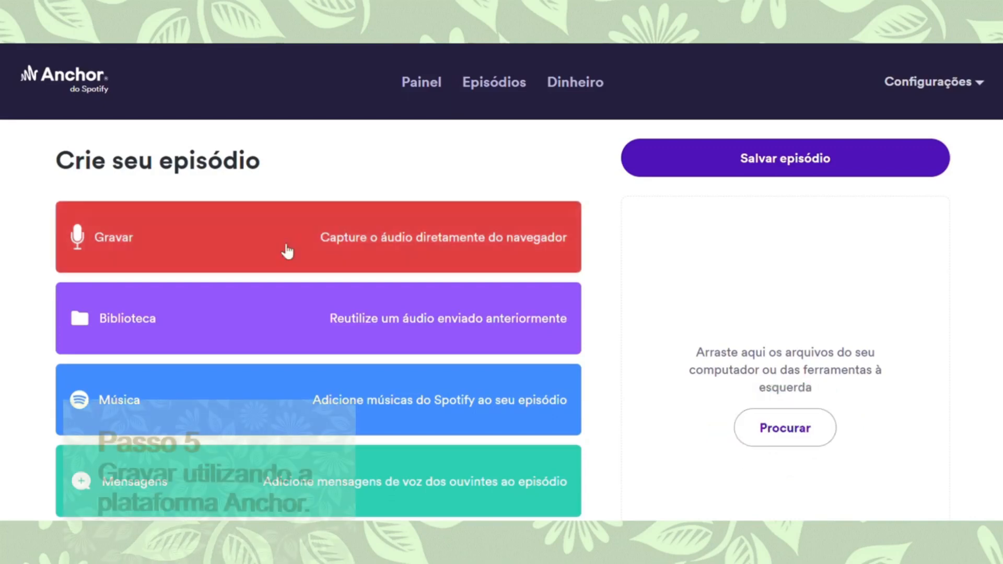
# - Record an audio segment of about 21 seconds directly in Anchor with the default Realtek microphone
pyautogui.click(203, 251)
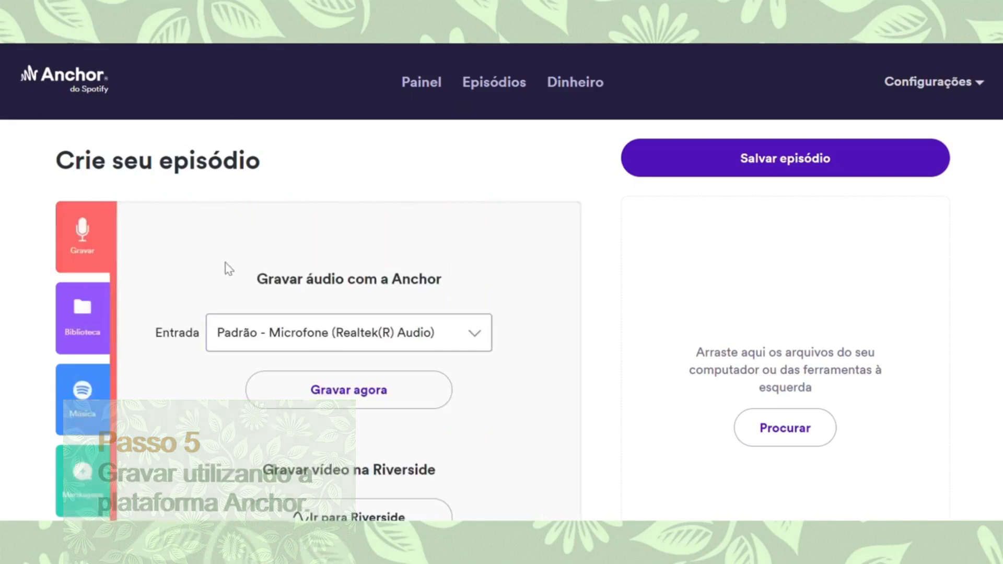
pyautogui.scroll(-2, 444, 441)
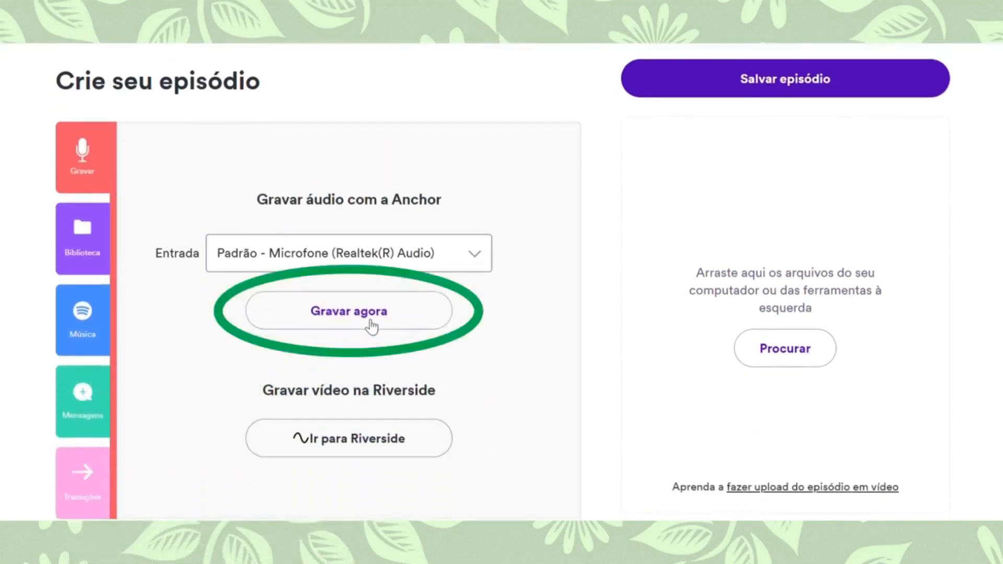
pyautogui.click(371, 327)
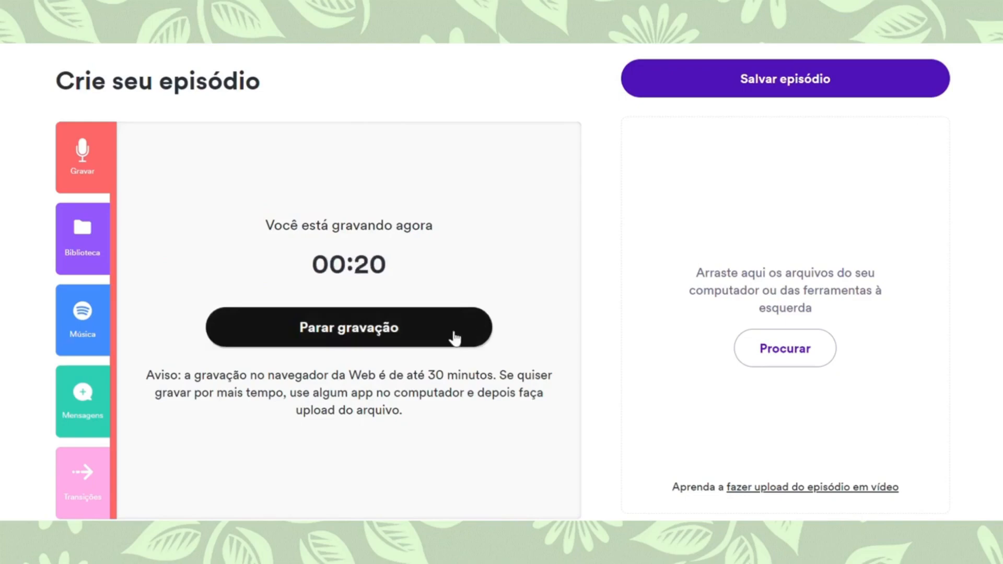
pyautogui.click(437, 341)
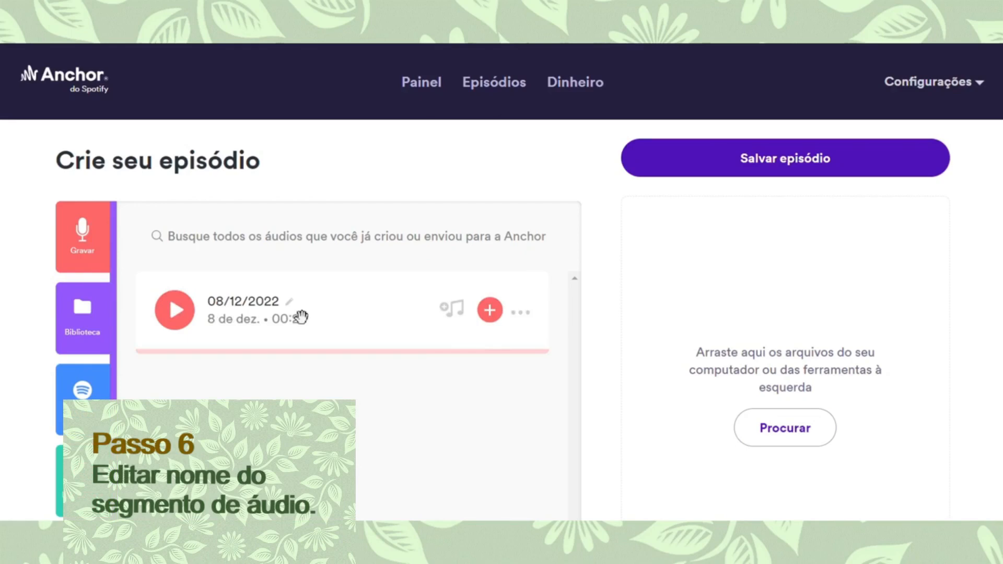
# - Rename the recorded audio segment in the library as "abertura"
pyautogui.click(268, 313)
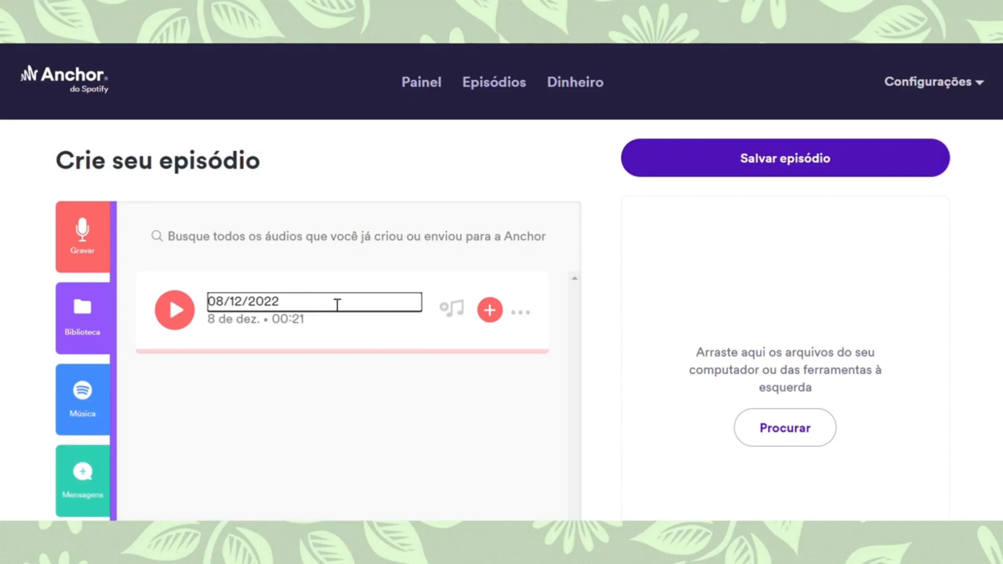
pyautogui.press('BackSpace')
pyautogui.press('BackSpace')
pyautogui.press('BackSpace')
pyautogui.press('BackSpace')
pyautogui.write('abertura')
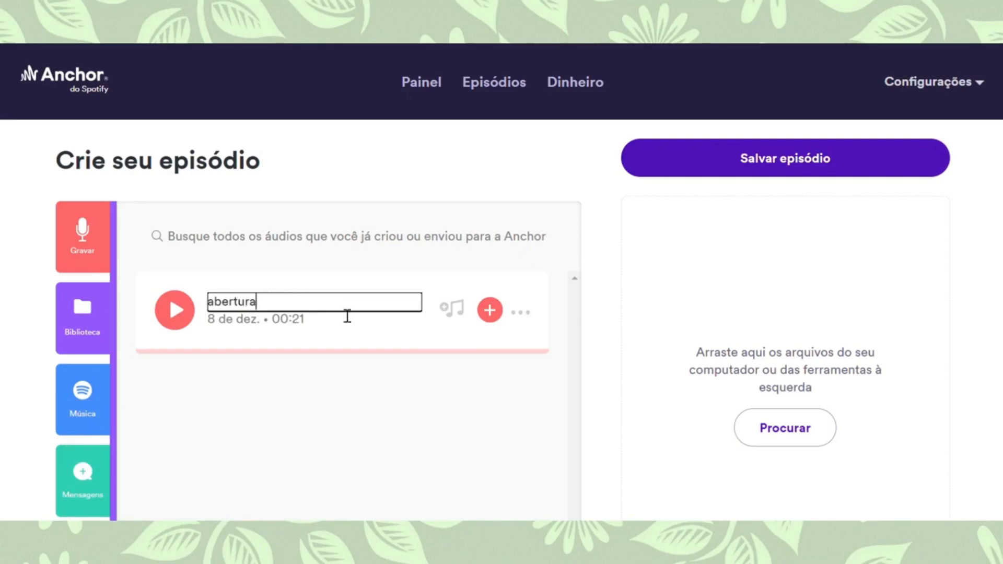
pyautogui.click(351, 327)
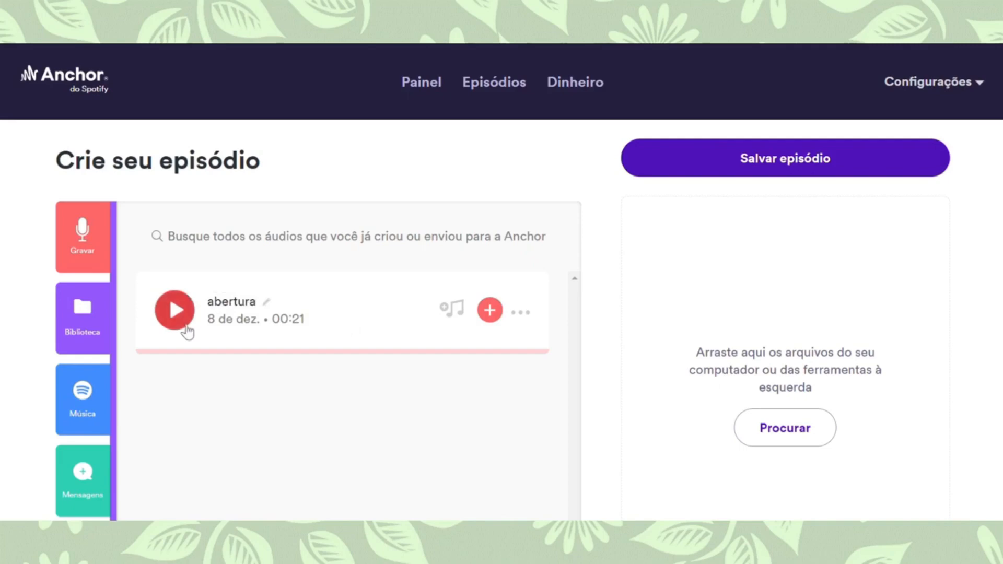
# - Record a second audio segment of about 19 seconds with the default microphone
pyautogui.click(99, 244)
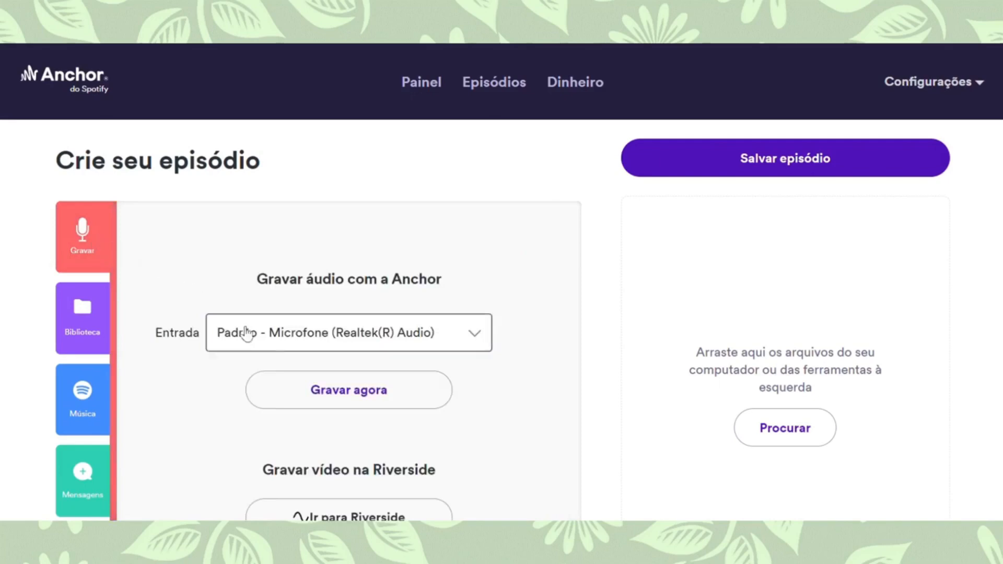
pyautogui.click(327, 397)
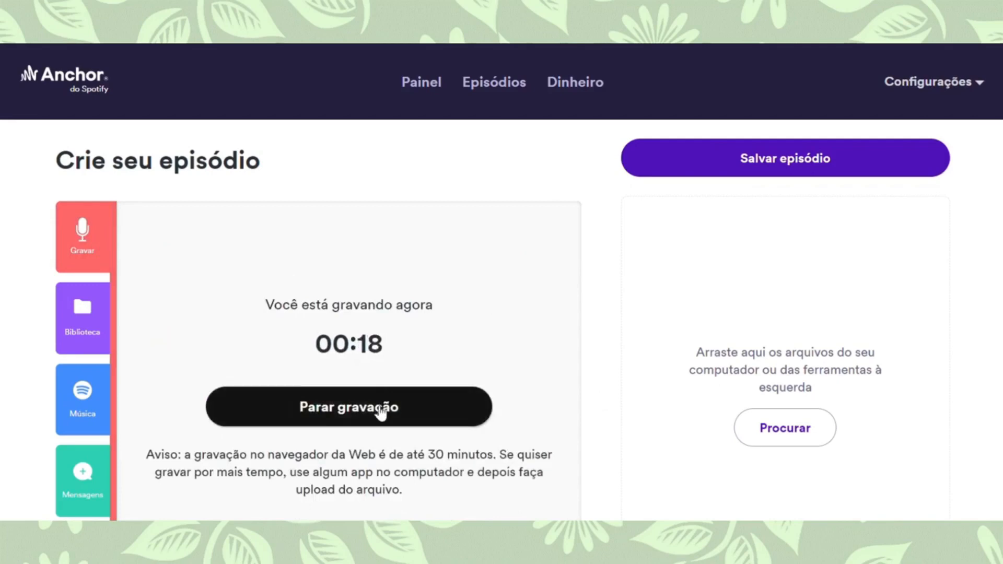
pyautogui.click(382, 411)
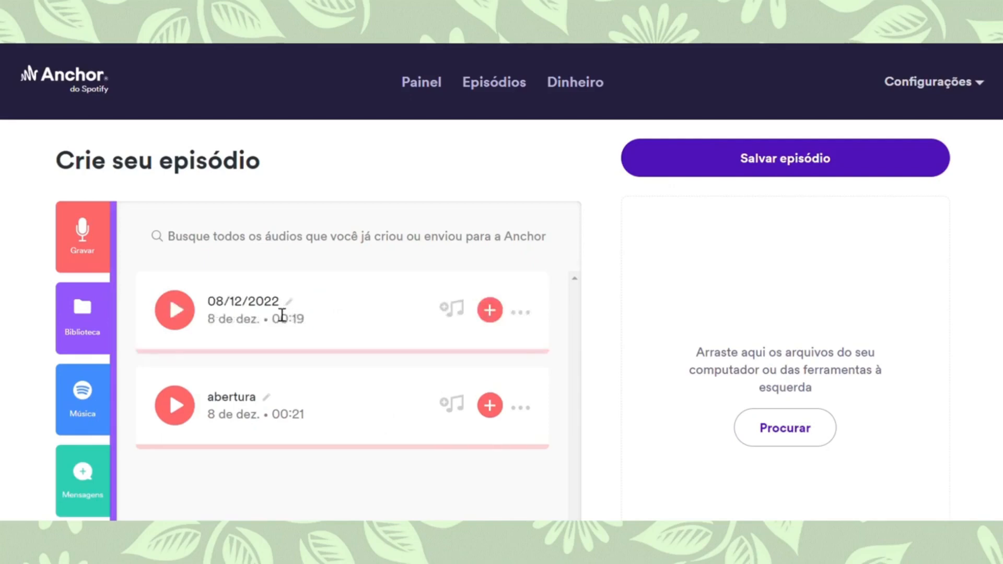
# - Rename the second recorded segment as "encerramento"
pyautogui.click(282, 313)
pyautogui.hotkey('shift', 'Left')
pyautogui.hotkey('shift', 'Left')
pyautogui.hotkey('shift', 'Left')
pyautogui.hotkey('shift', 'Left')
pyautogui.hotkey('shift', 'Left')
pyautogui.hotkey('shift', 'Left')
pyautogui.hotkey('shift', 'Left')
pyautogui.hotkey('shift', 'Left')
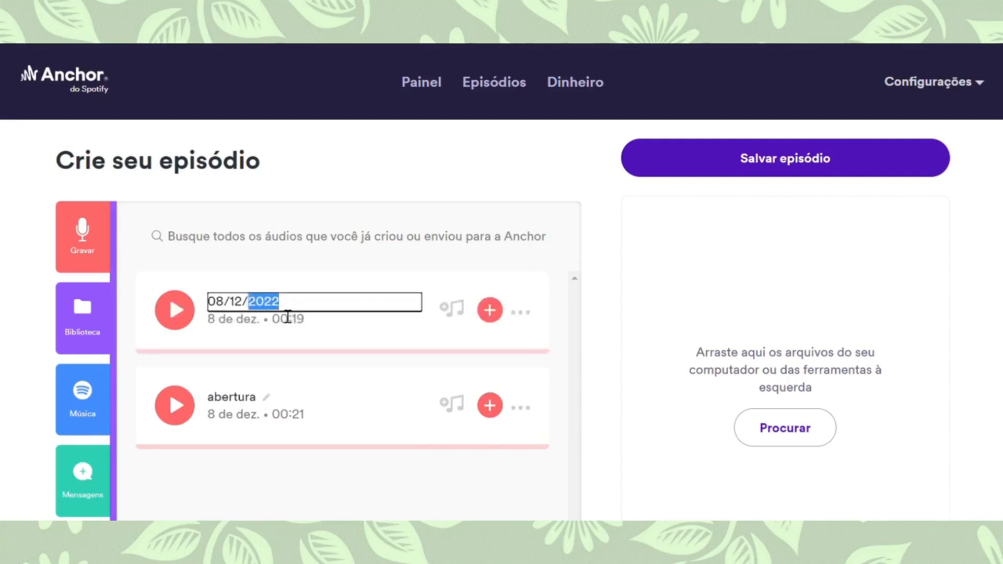
pyautogui.hotkey('shift', 'Left')
pyautogui.hotkey('shift', 'Left')
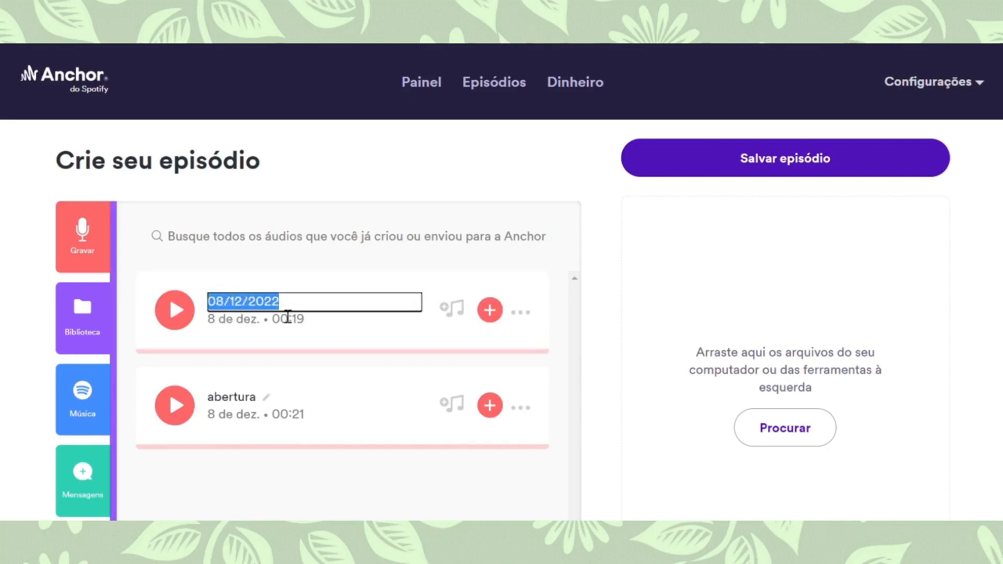
pyautogui.write('encerramento')
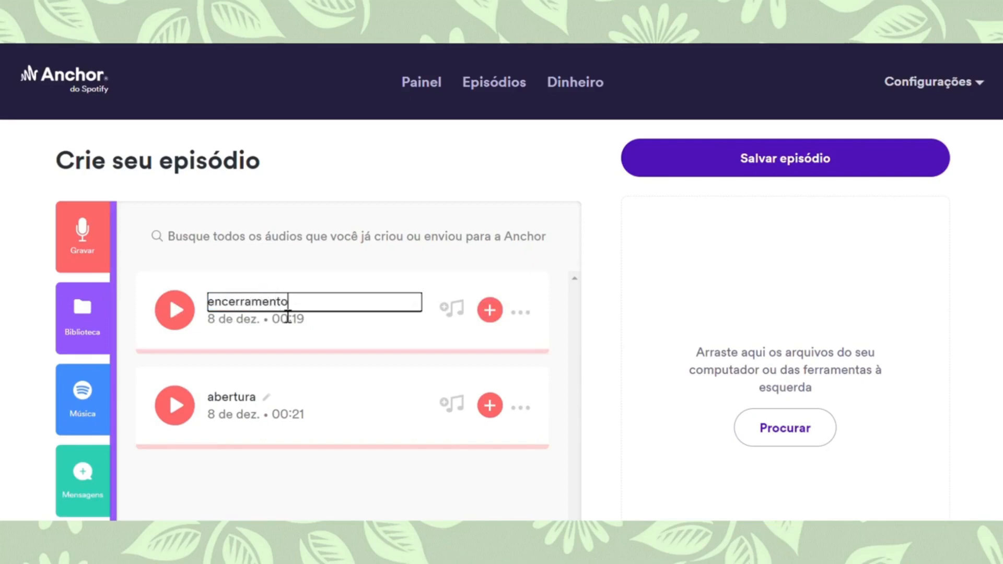
pyautogui.press('Return')
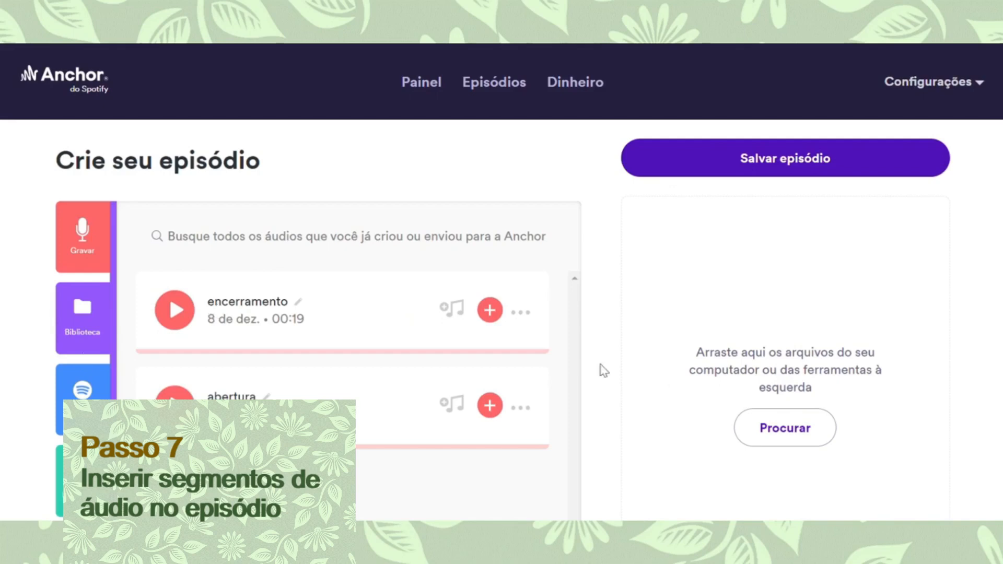
# - Add the "abertura" segment and then the "encerramento" segment from the library to the episode
pyautogui.click(490, 406)
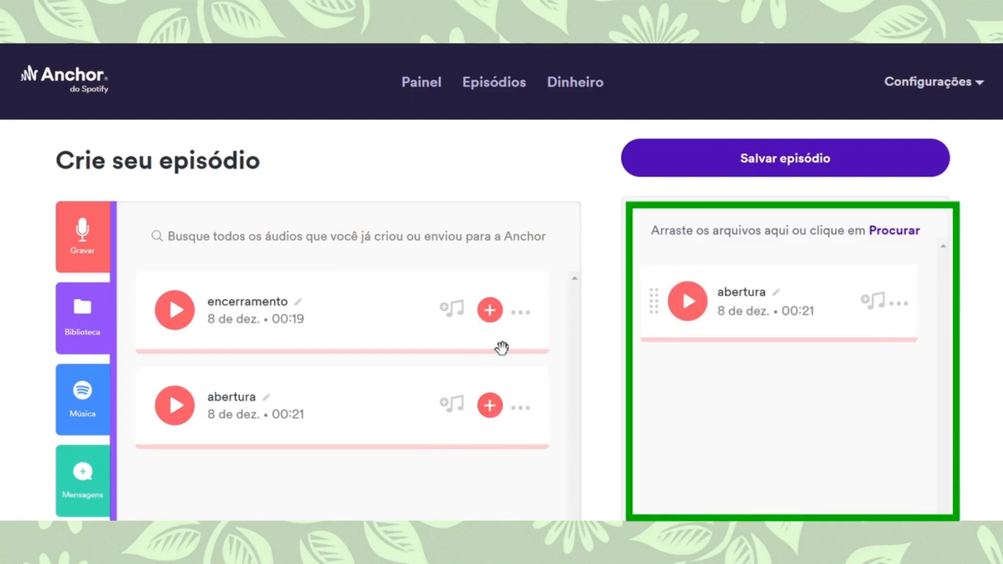
pyautogui.click(490, 311)
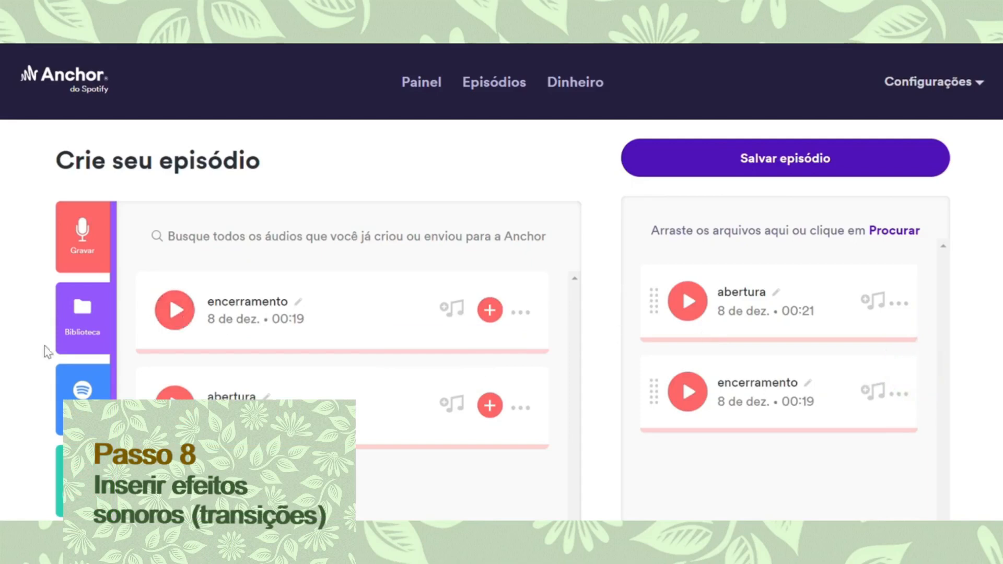
# - Preview the "Night Light" transition from the Calmo category and add it to the episode
pyautogui.scroll(-2, 43, 347)
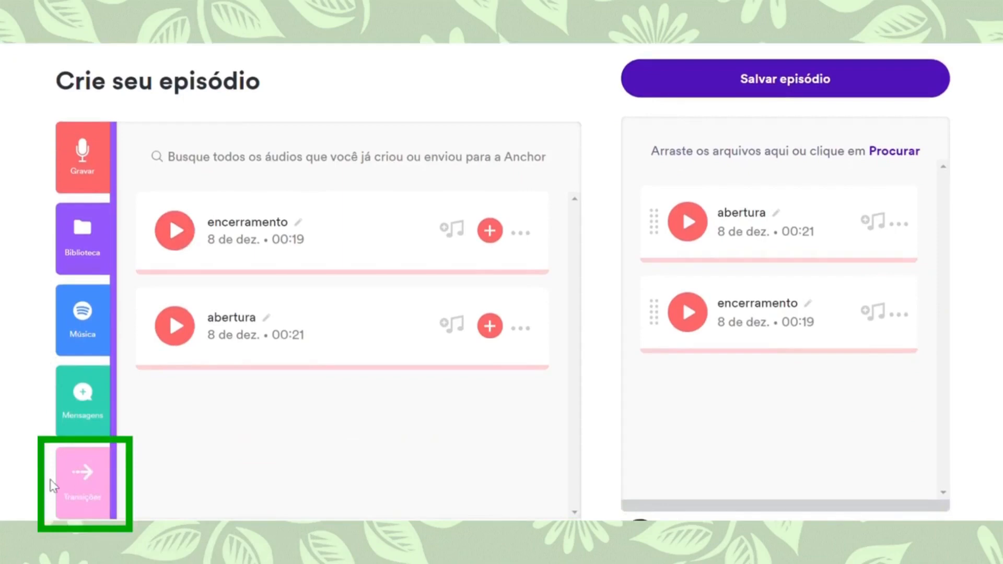
pyautogui.click(89, 501)
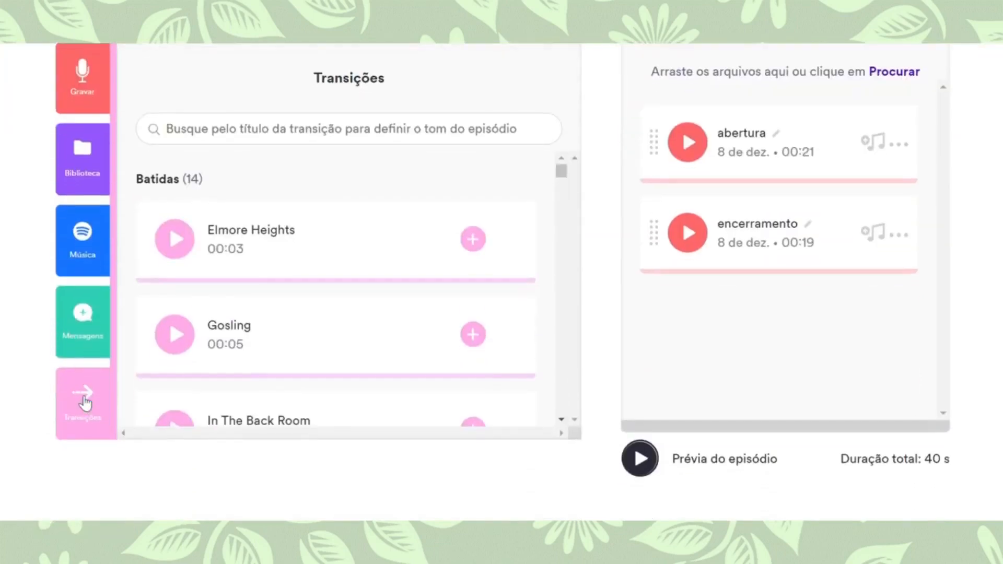
pyautogui.scroll(1, 89, 416)
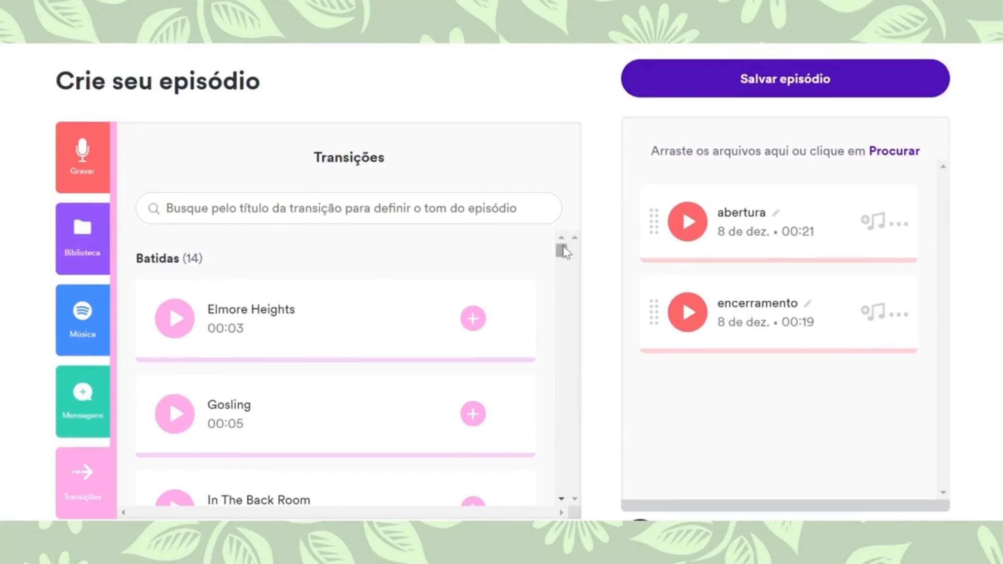
pyautogui.moveTo(563, 255); pyautogui.dragTo(563, 276)
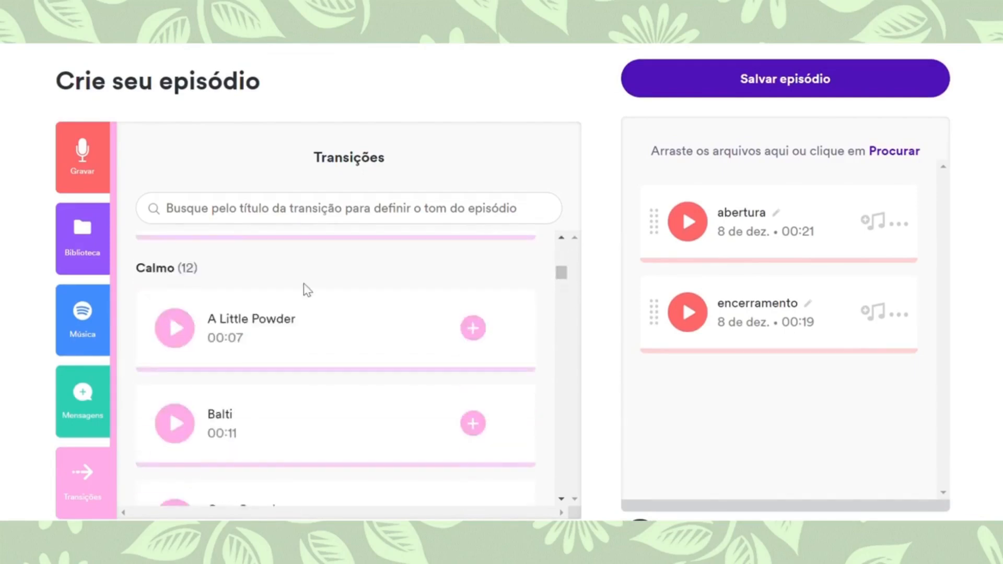
pyautogui.scroll(-5, 335, 296)
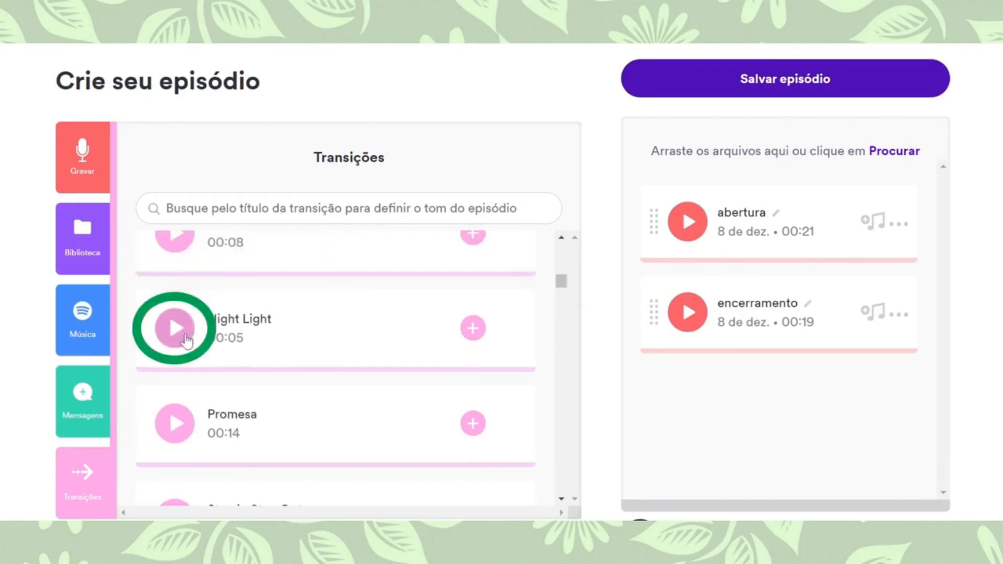
pyautogui.click(178, 329)
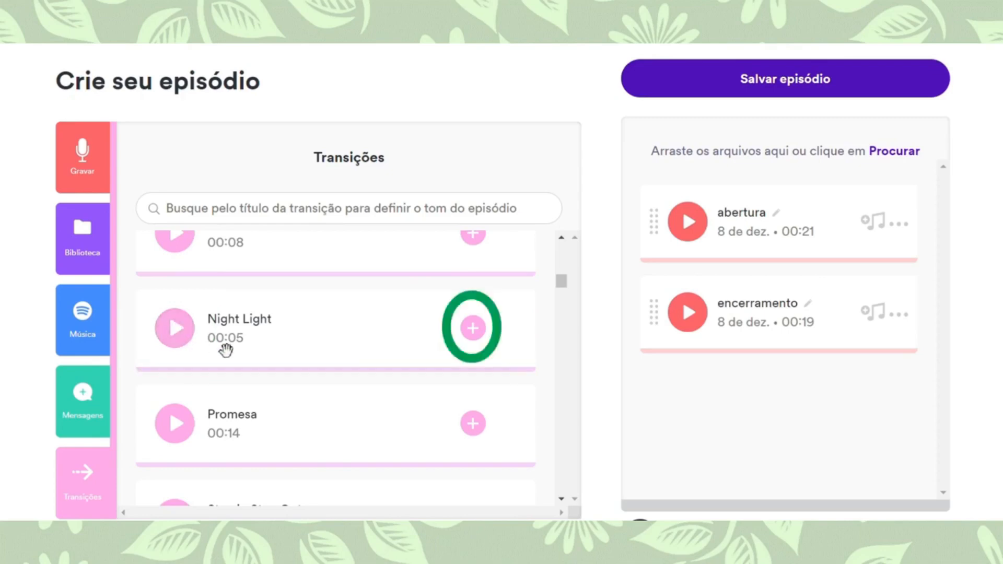
pyautogui.click(474, 330)
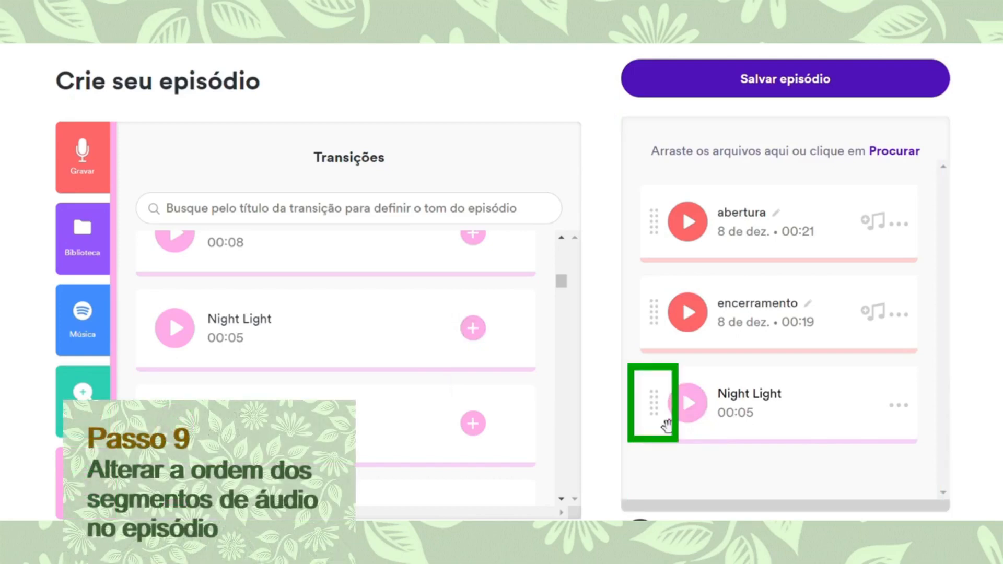
# - Move the "Night Light" transition to the start of the episode and add a second copy at the end
pyautogui.moveTo(667, 425); pyautogui.dragTo(649, 225)
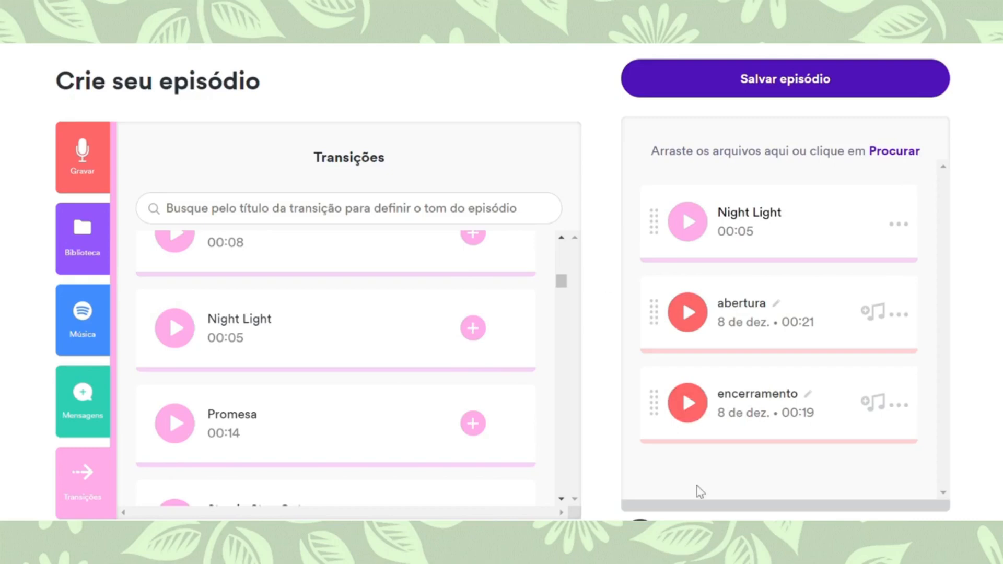
pyautogui.click(473, 328)
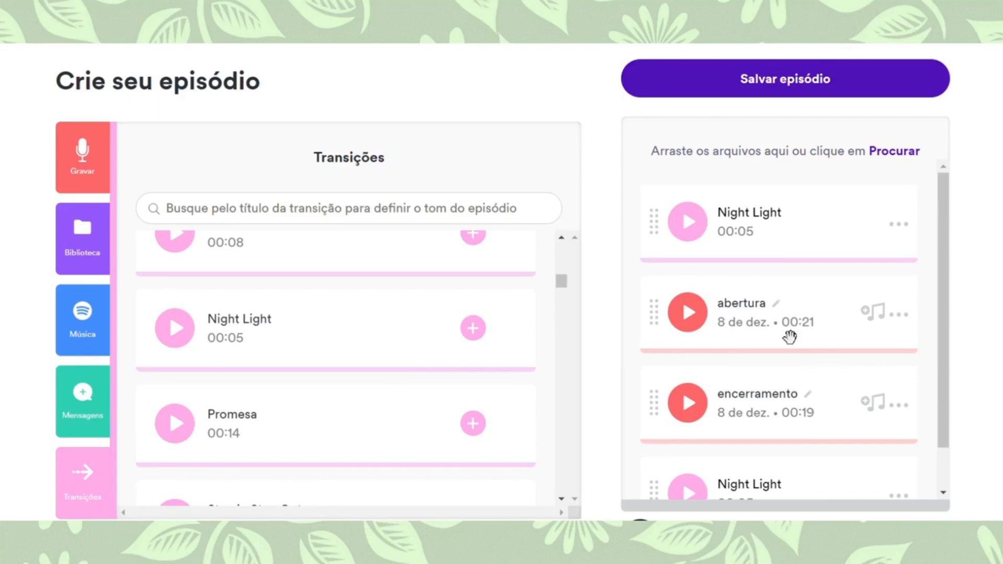
# - Preview and add the "Dirtbike Lovers" transition from the Alegre category, placing it between "abertura" and "encerramento"
pyautogui.scroll(-2, 370, 365)
pyautogui.scroll(-3, 371, 367)
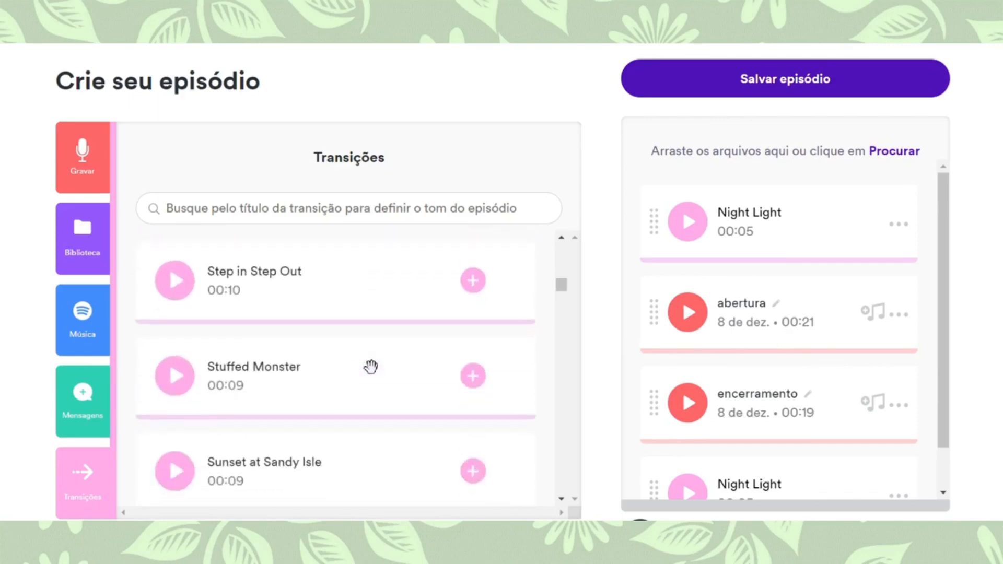
pyautogui.scroll(-3, 370, 366)
pyautogui.scroll(-5, 371, 366)
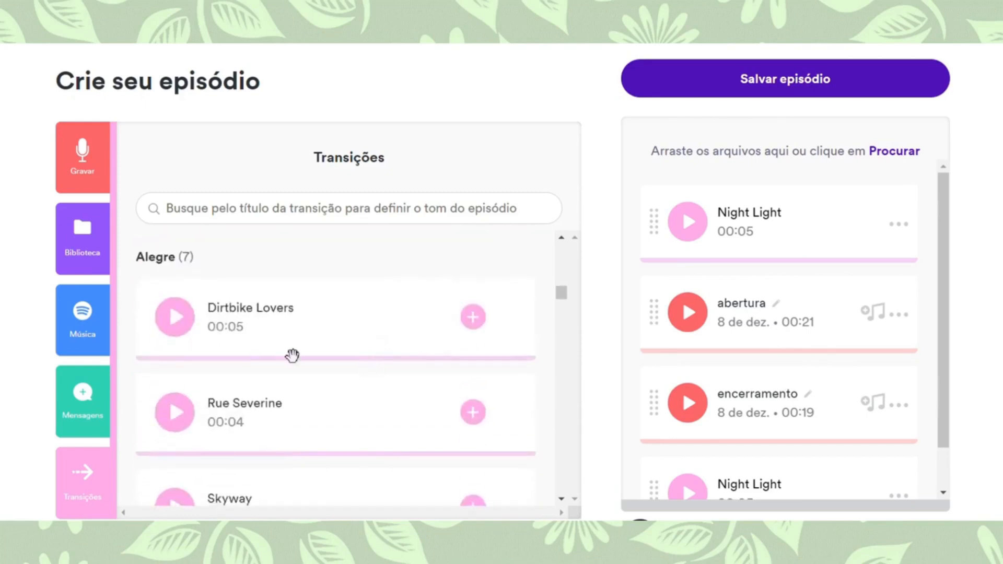
pyautogui.click(176, 321)
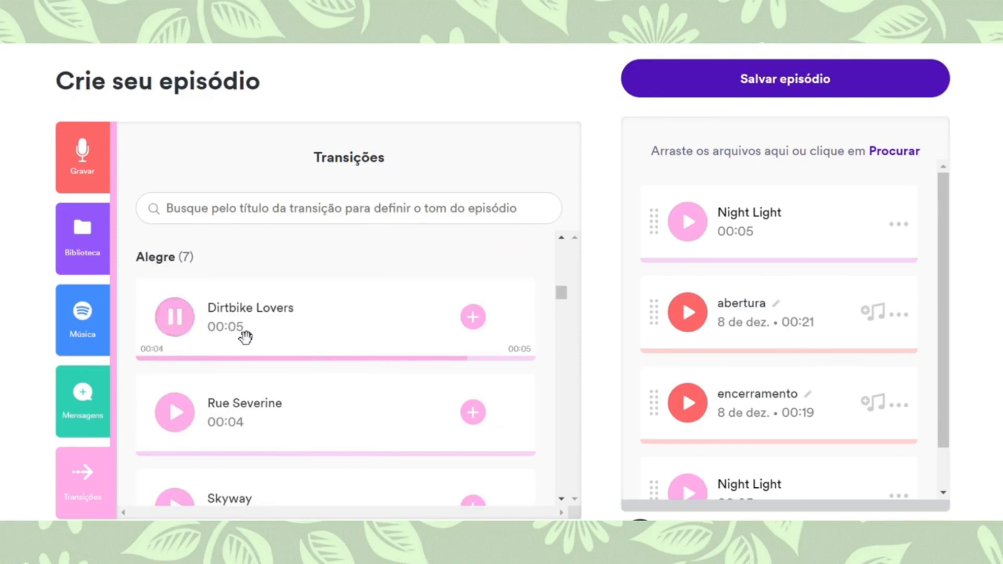
pyautogui.click(476, 325)
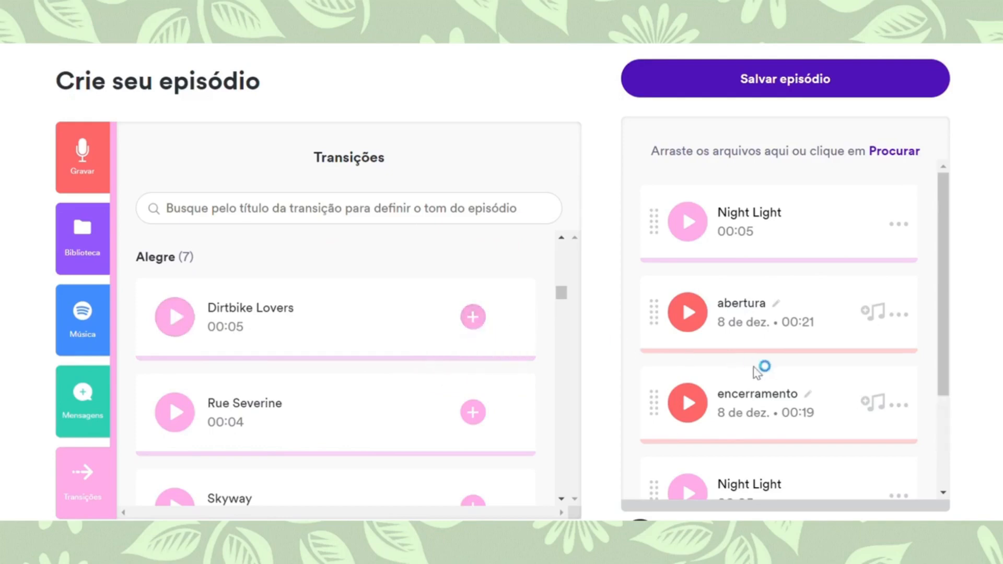
pyautogui.scroll(-3, 761, 370)
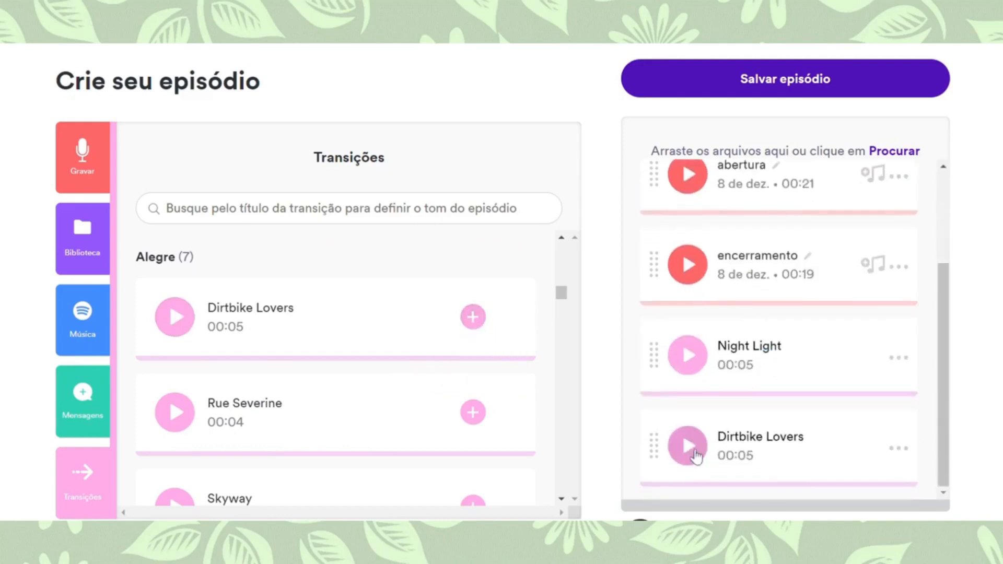
pyautogui.moveTo(666, 457); pyautogui.dragTo(656, 262)
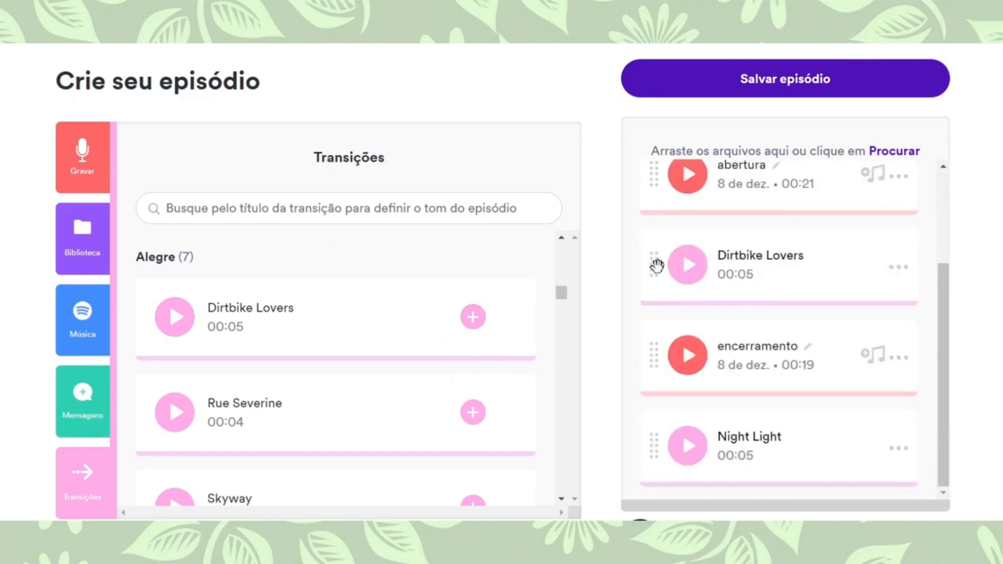
# - Review the order of the episode's segments and its total duration
pyautogui.moveTo(945, 427); pyautogui.dragTo(963, 318)
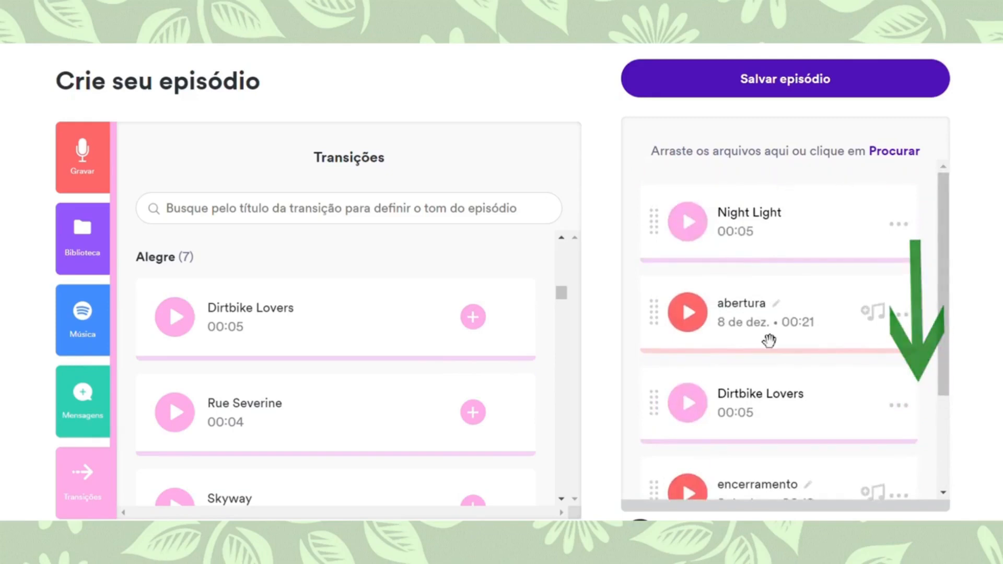
pyautogui.scroll(-2, 663, 464)
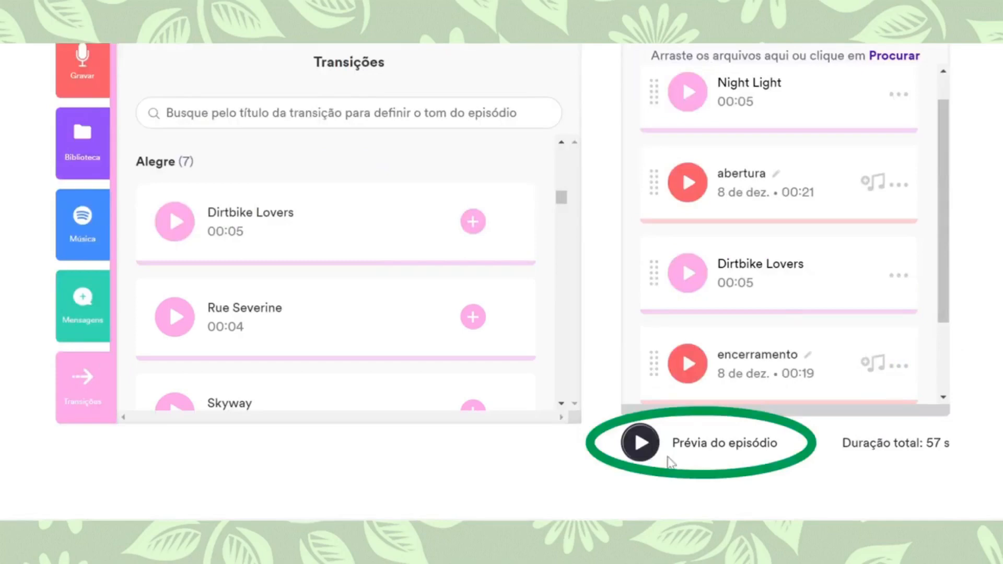
pyautogui.moveTo(933, 453); pyautogui.dragTo(949, 453)
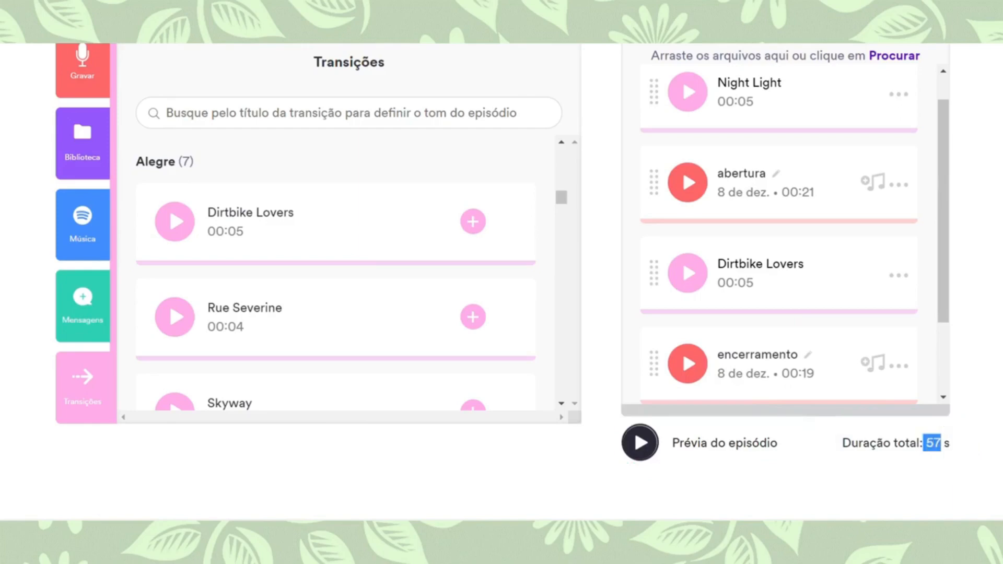
pyautogui.scroll(2, 950, 453)
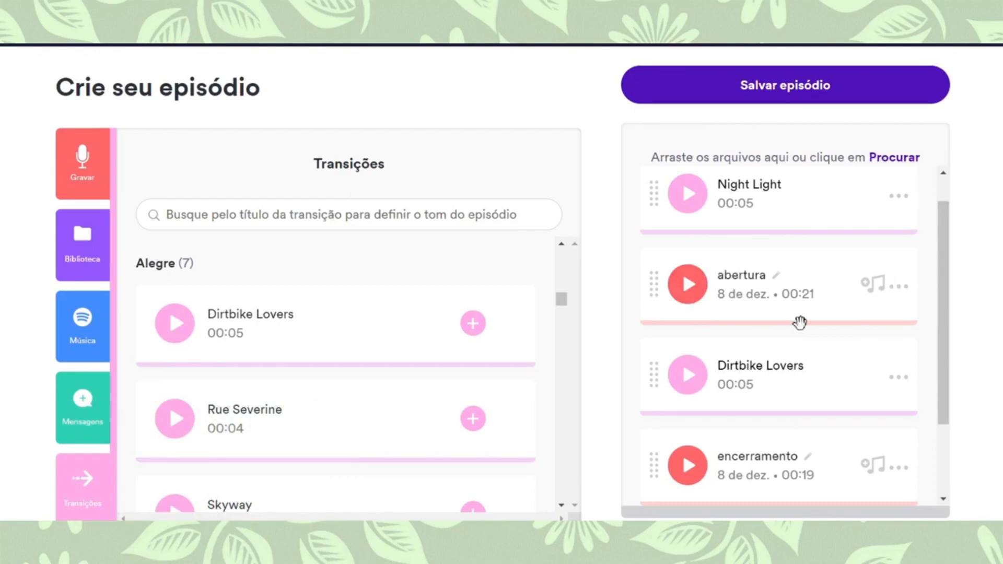
# - Open the background music selection for the "abertura" segment and preview "The Provisions" from the Calmo category
pyautogui.click(882, 288)
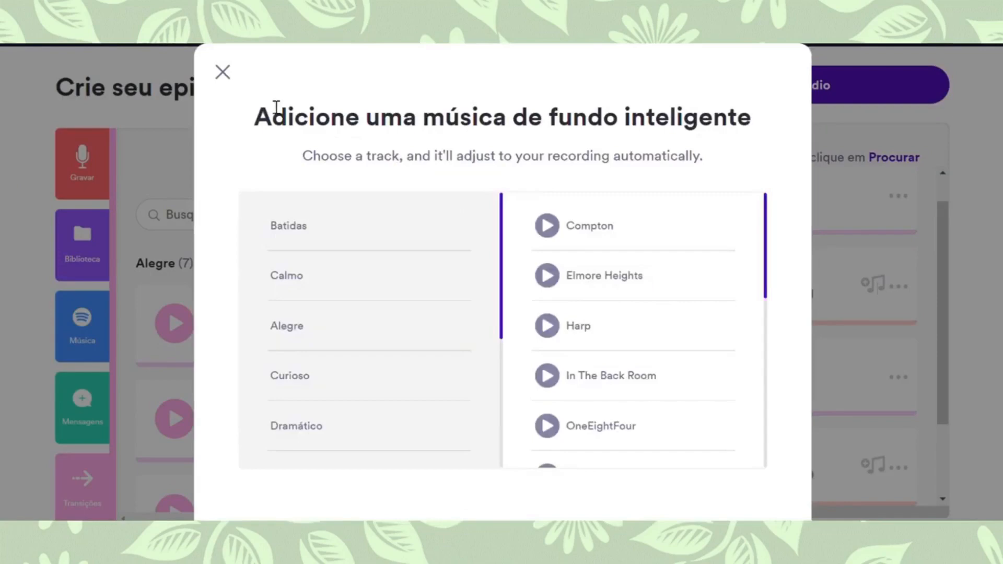
pyautogui.moveTo(424, 129); pyautogui.dragTo(623, 126)
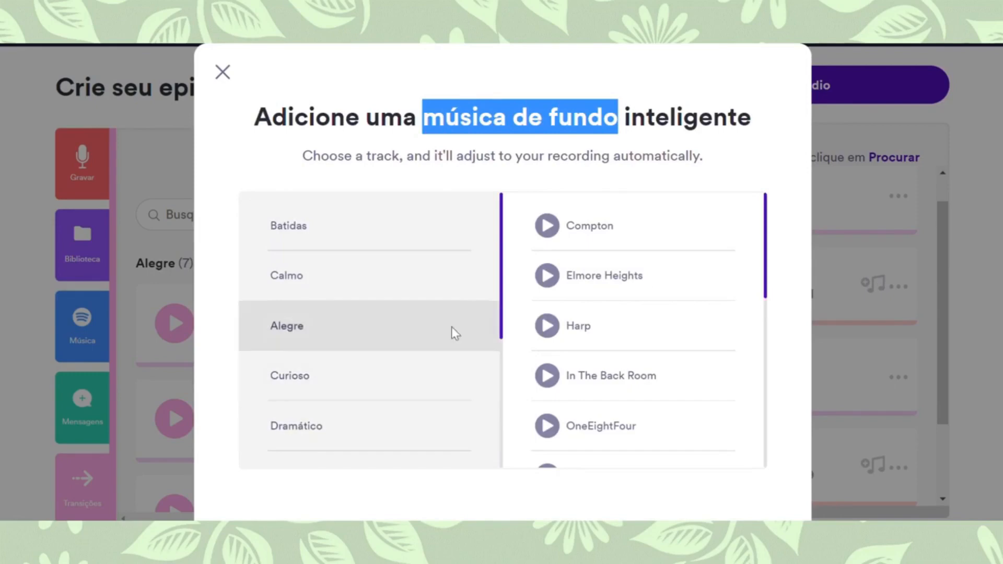
pyautogui.moveTo(504, 265)
pyautogui.mouseDown()
pyautogui.moveTo(507, 402)
pyautogui.moveTo(502, 264)
pyautogui.mouseUp()
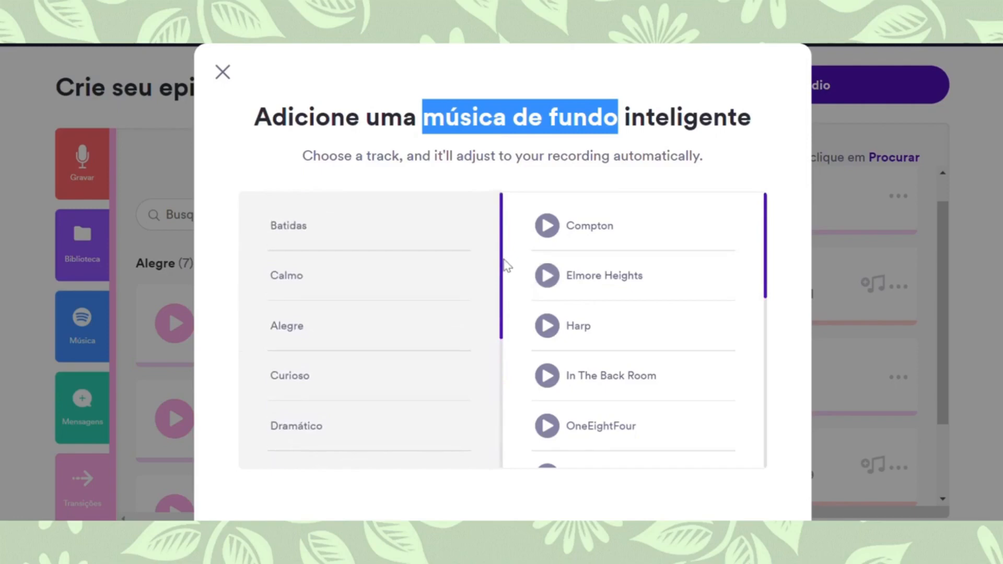
pyautogui.click(299, 281)
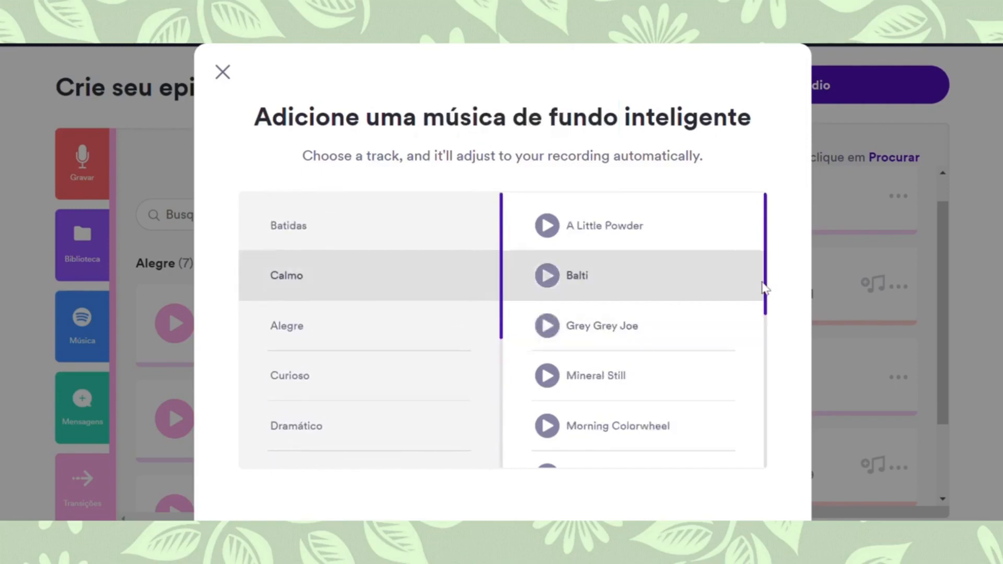
pyautogui.moveTo(765, 281); pyautogui.dragTo(770, 450)
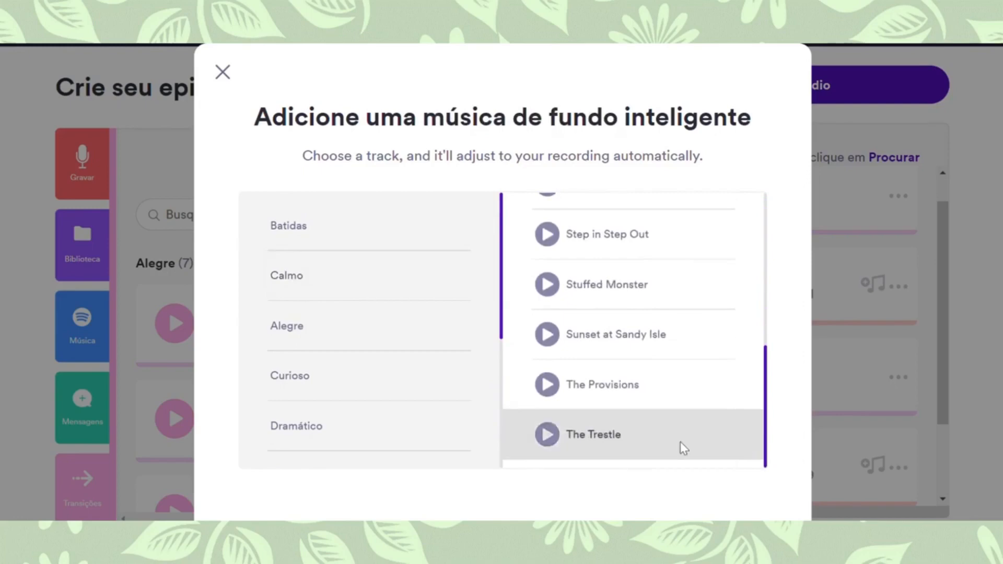
pyautogui.click(555, 389)
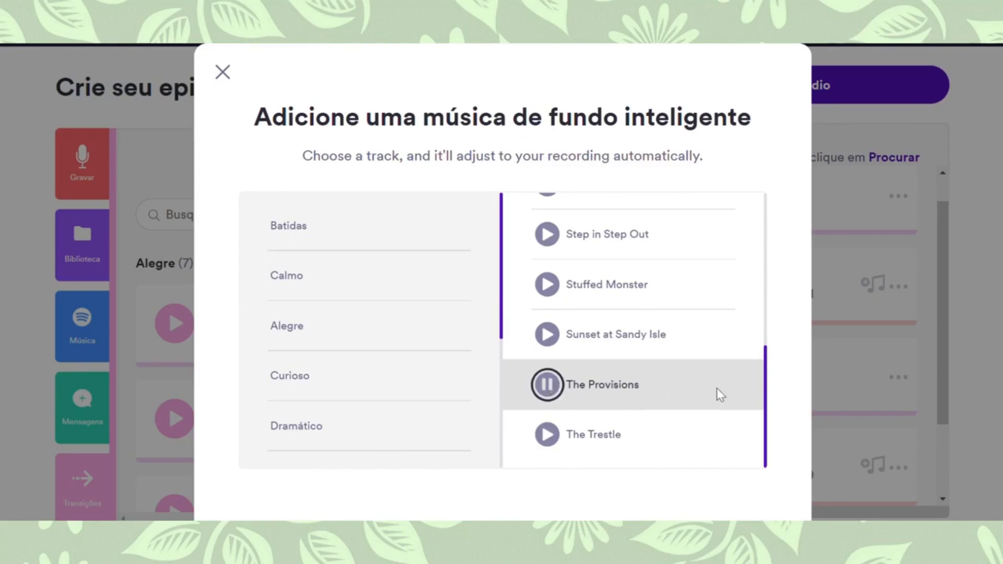
# - Preview several Curioso tracks, including "The Records", and select "Union Hall Melody" as the background music
pyautogui.click(327, 384)
pyautogui.click(547, 383)
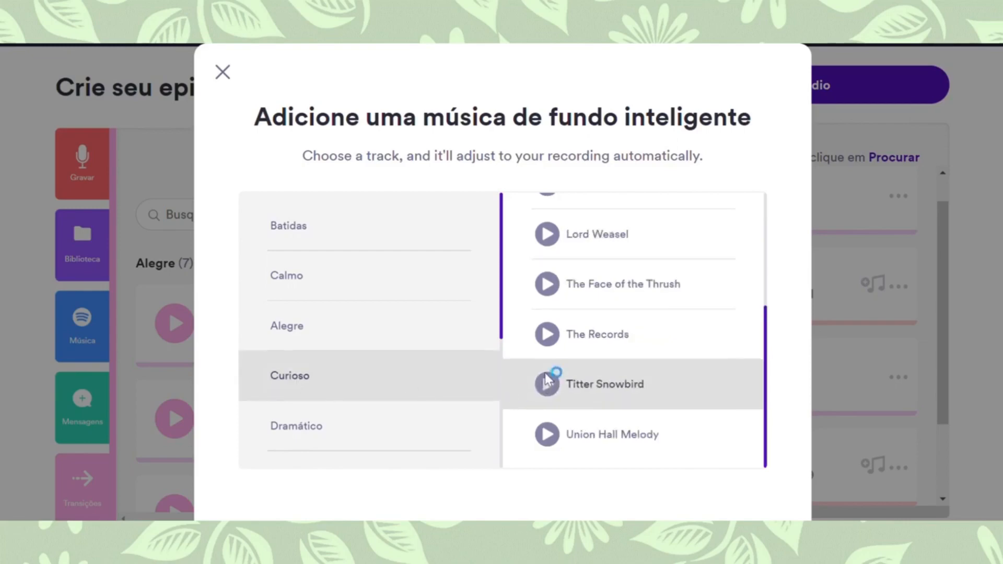
pyautogui.click(547, 334)
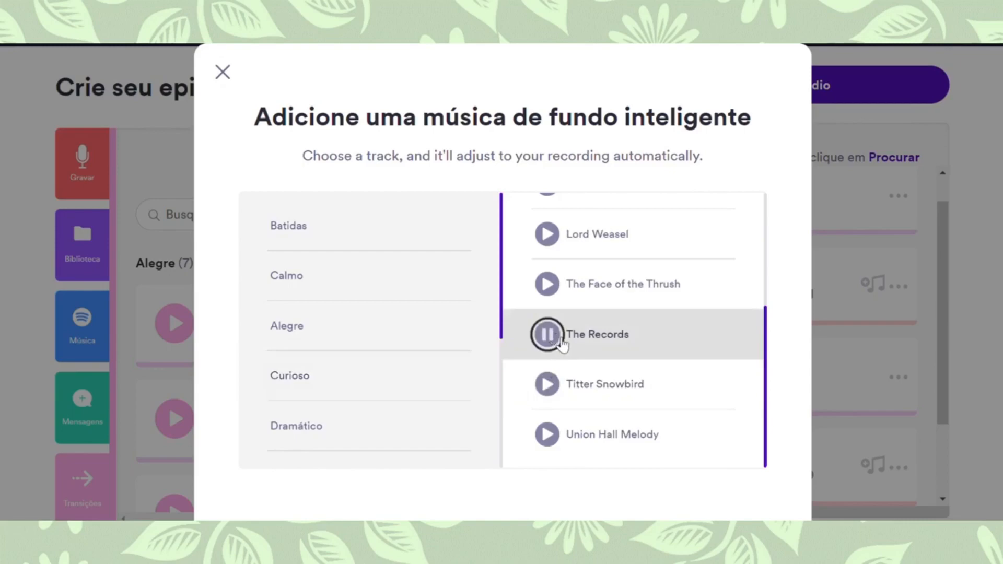
pyautogui.click(548, 435)
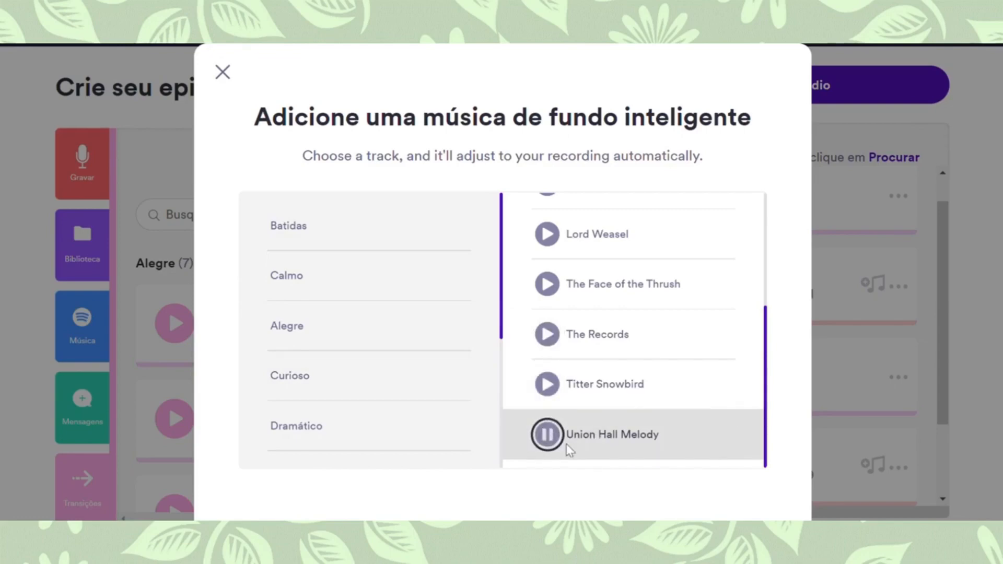
pyautogui.click(699, 442)
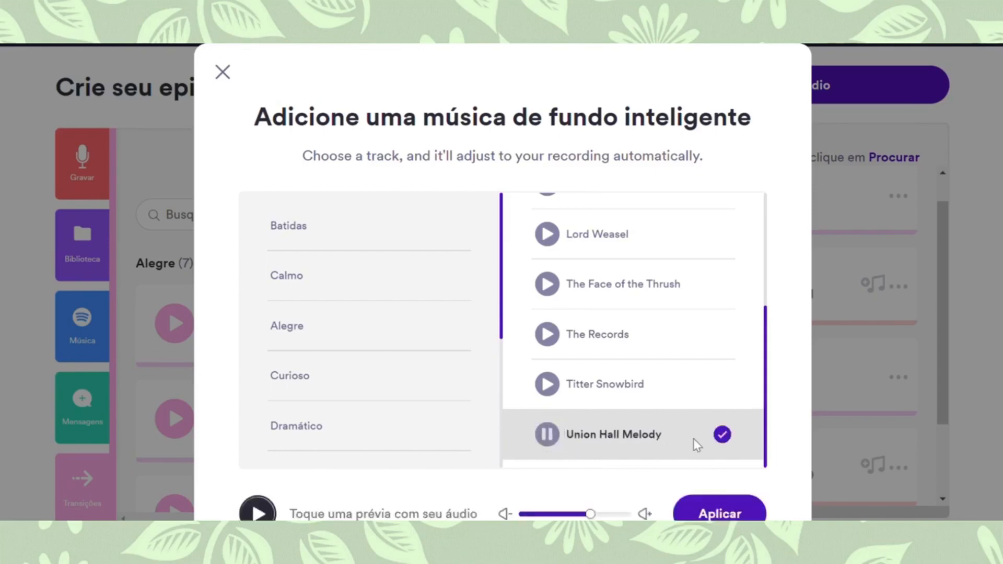
# - Lower the background music volume to slightly under half, preview it with the recording, and apply it to "abertura"
pyautogui.scroll(-2, 775, 365)
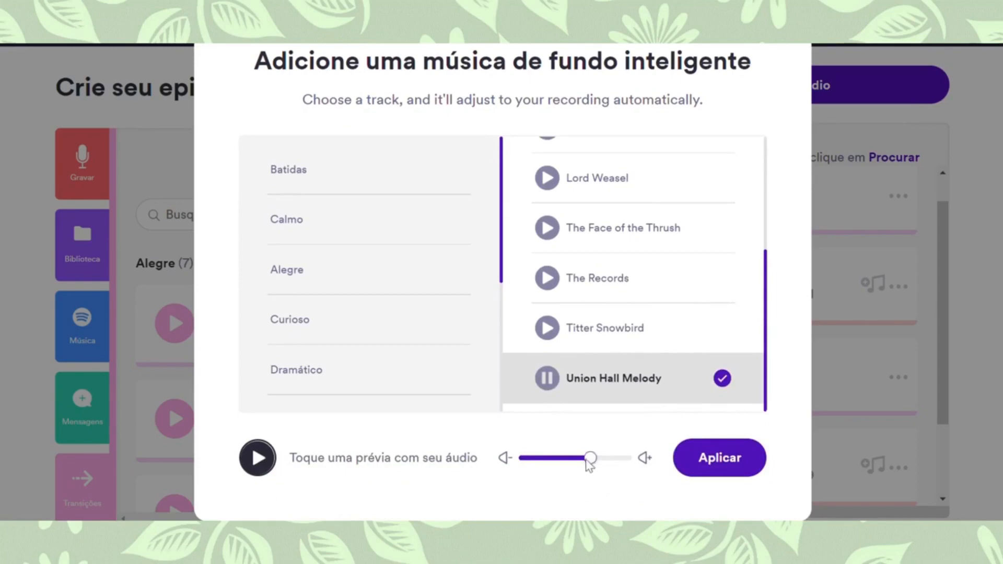
pyautogui.moveTo(587, 460); pyautogui.dragTo(563, 463)
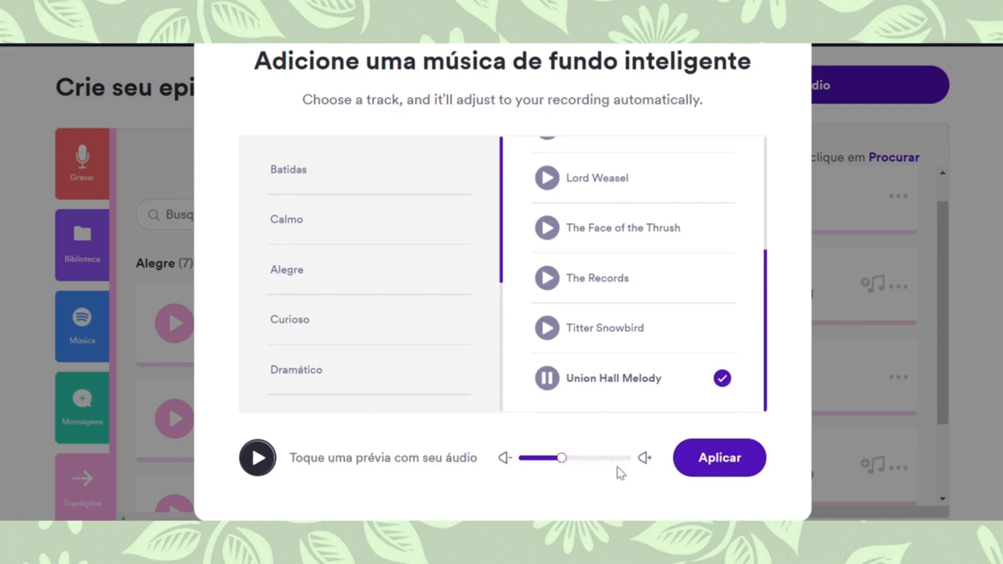
pyautogui.click(261, 459)
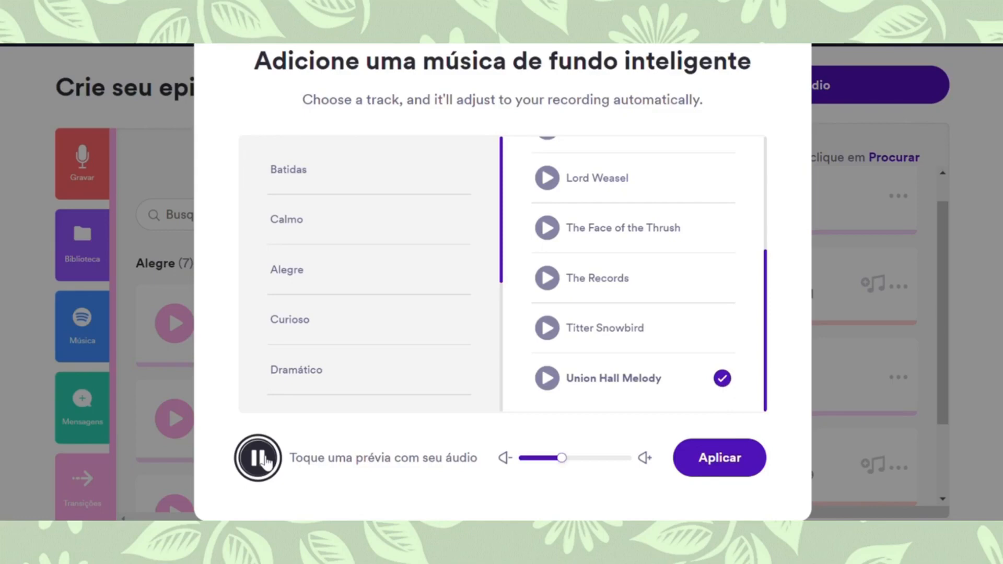
pyautogui.click(267, 460)
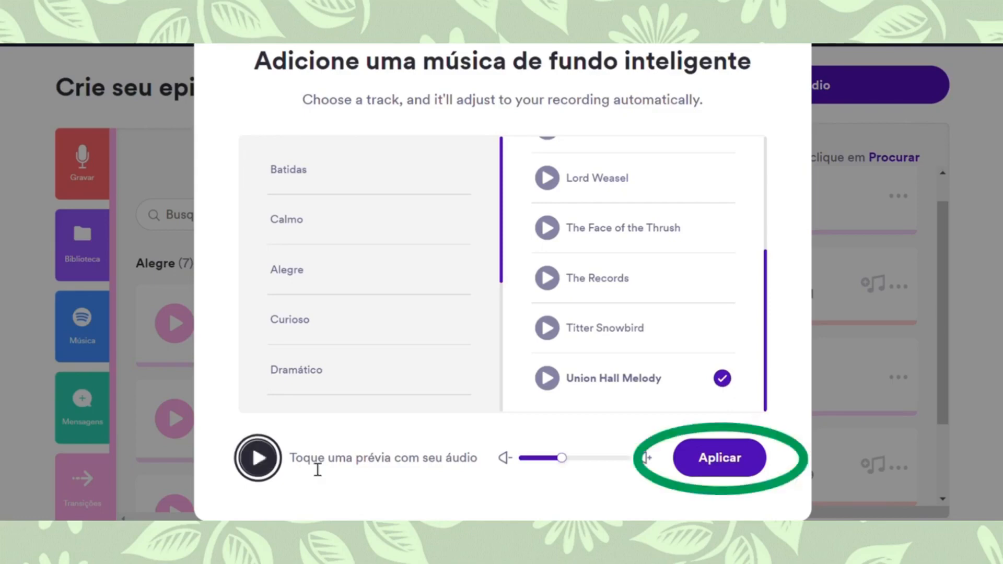
pyautogui.click(757, 472)
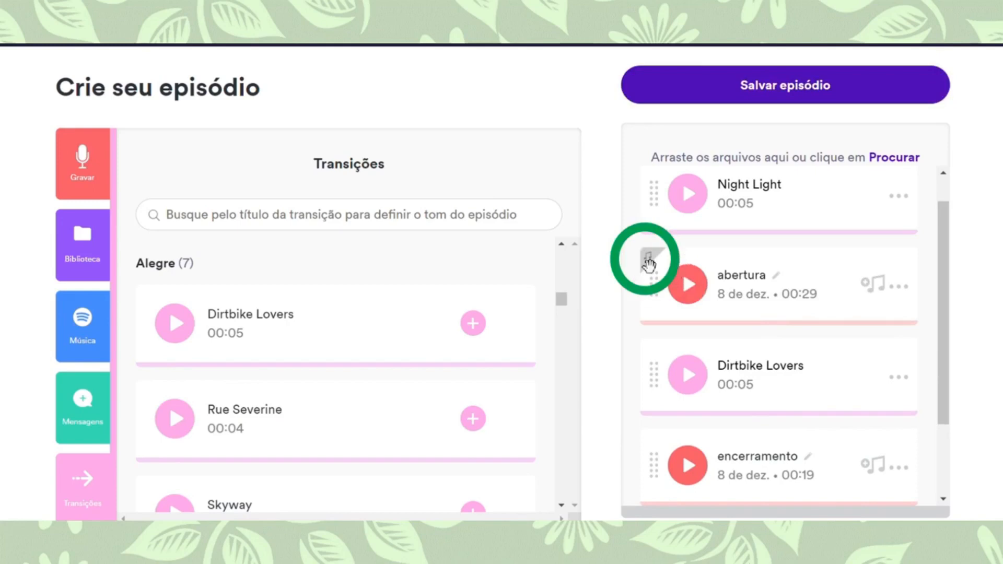
# - Open the background music selection for the "encerramento" segment, then preview and select "Caprese" from the Curioso category
pyautogui.scroll(-1, 972, 285)
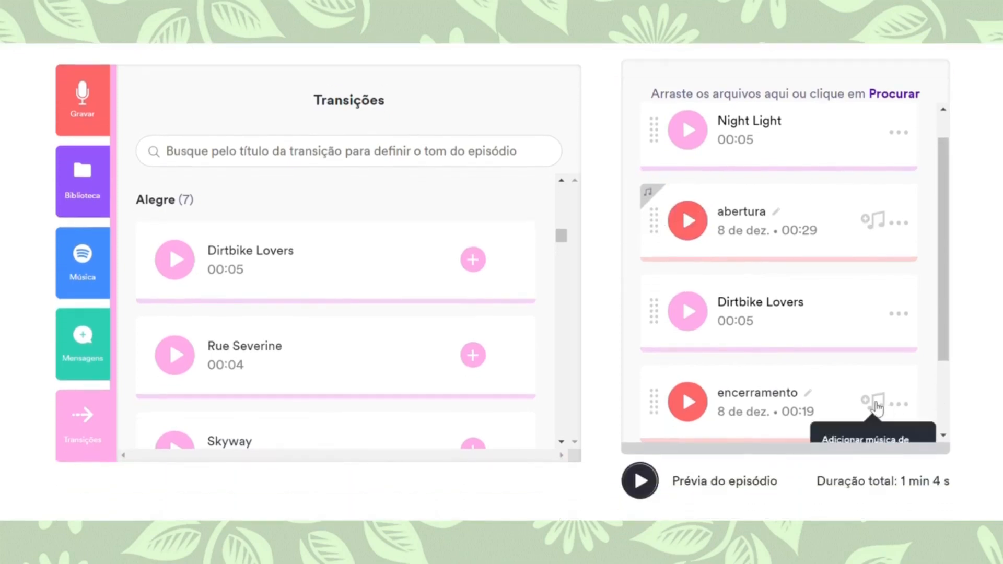
pyautogui.click(876, 403)
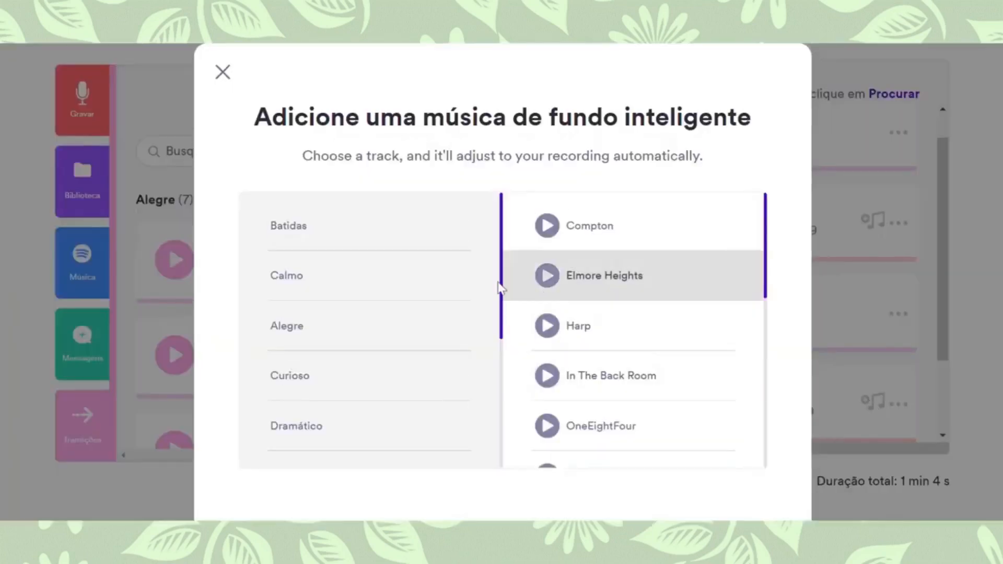
pyautogui.click(315, 375)
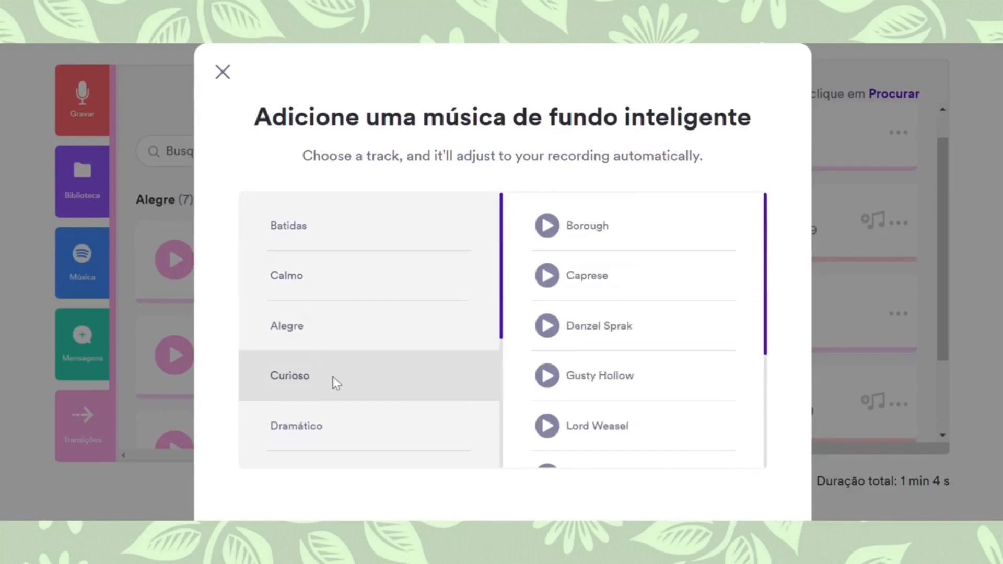
pyautogui.click(547, 275)
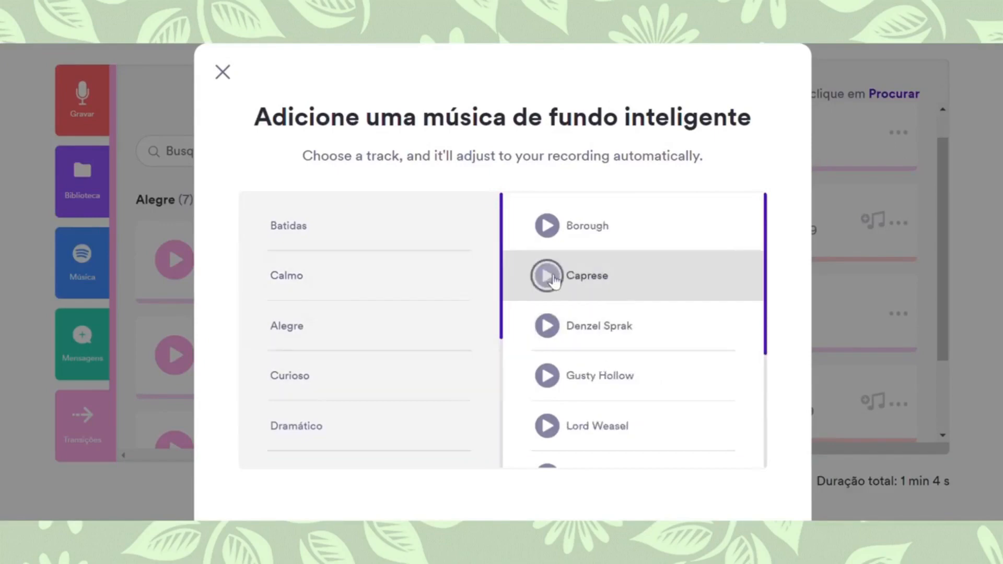
pyautogui.click(709, 287)
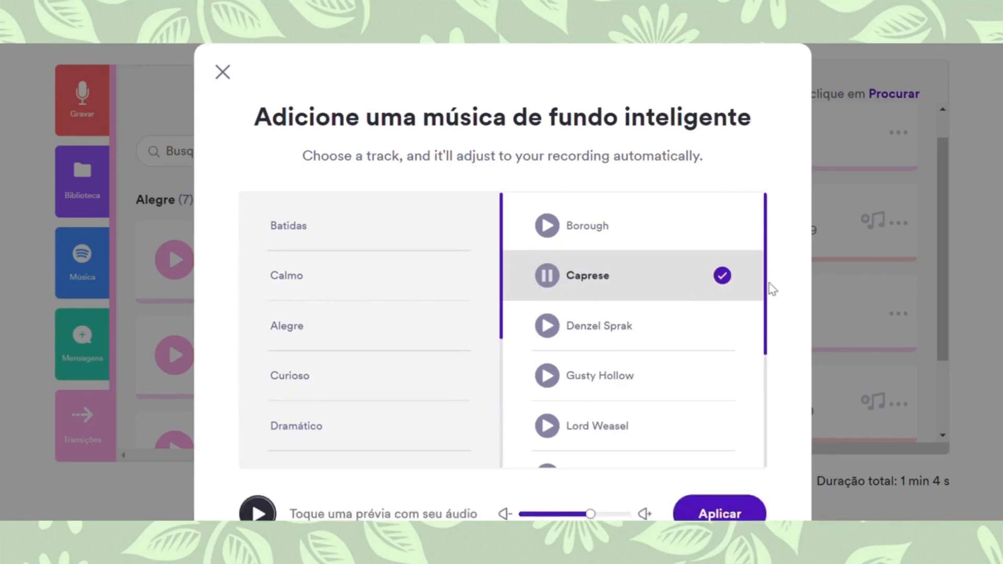
# - Lower the "Caprese" background music volume to slightly over a third and apply the track to "encerramento"
pyautogui.scroll(-3, 601, 407)
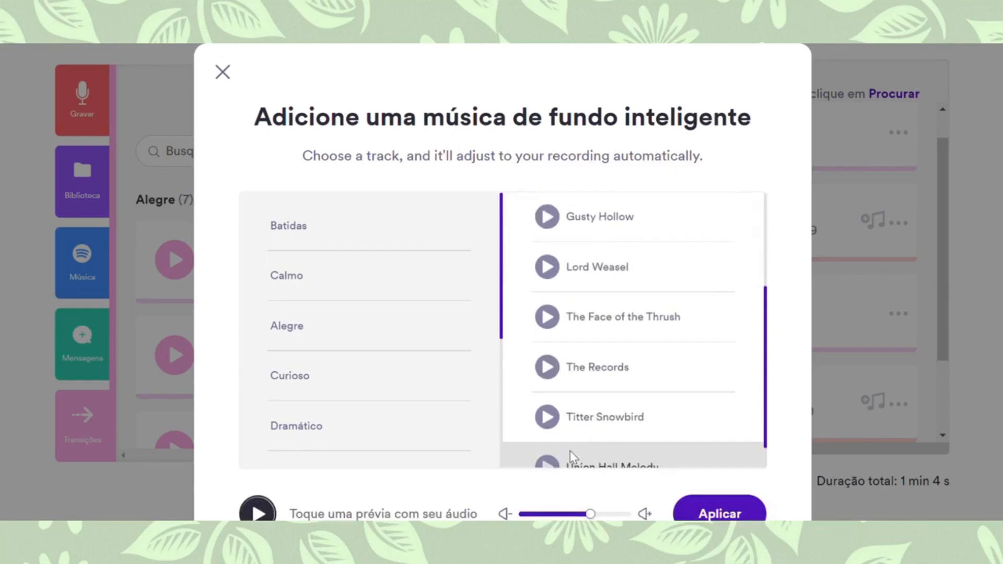
pyautogui.moveTo(591, 515); pyautogui.dragTo(560, 514)
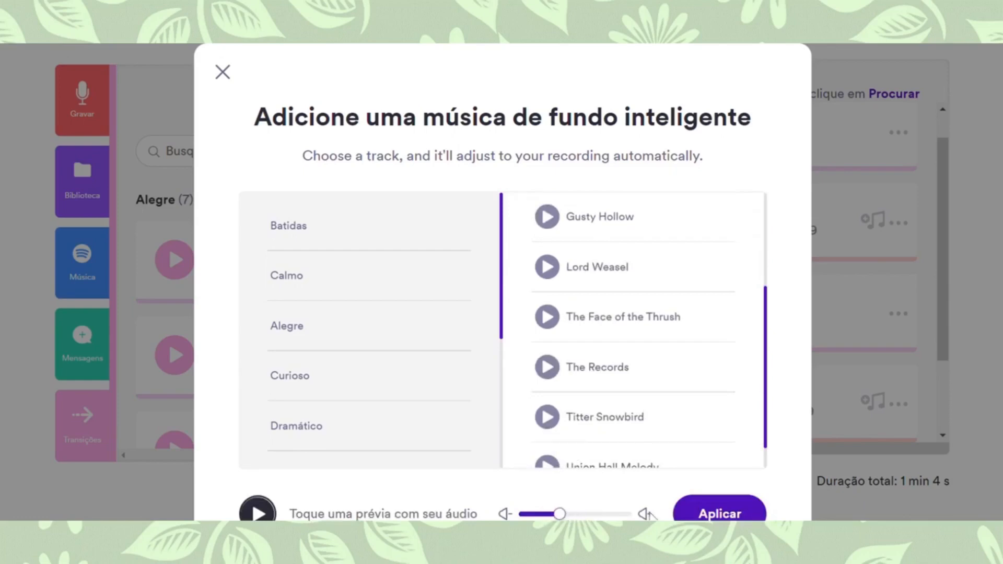
pyautogui.click(705, 514)
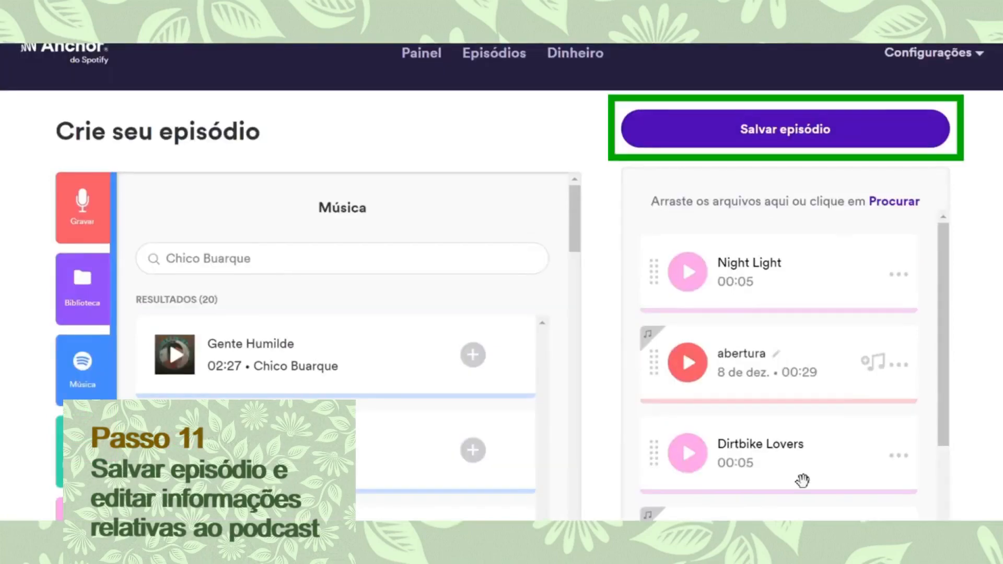
# - Save the assembled episode and enter "Aprenda a utilizar a plataforma Anchor" as the episode title
pyautogui.click(793, 140)
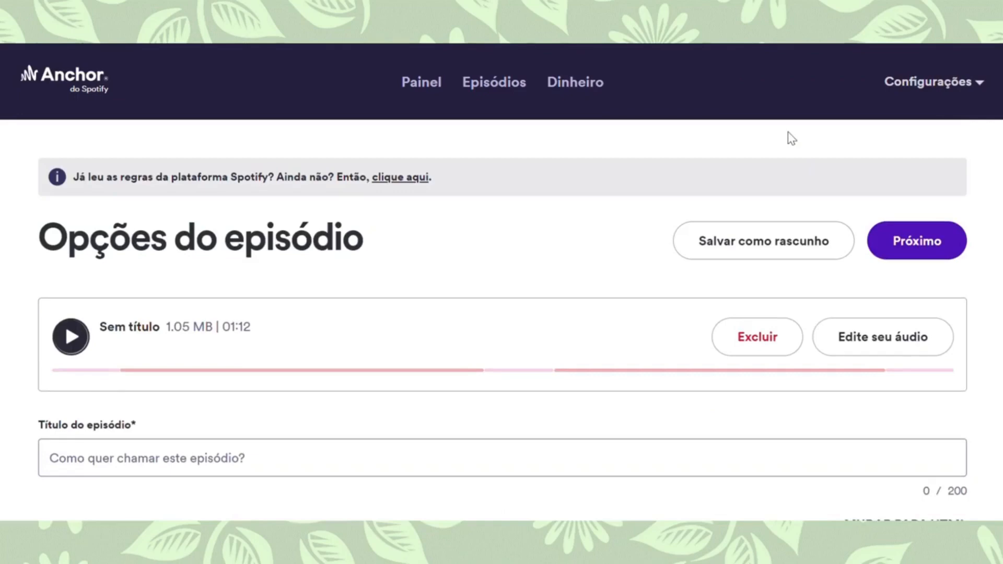
pyautogui.tripleClick(366, 246)
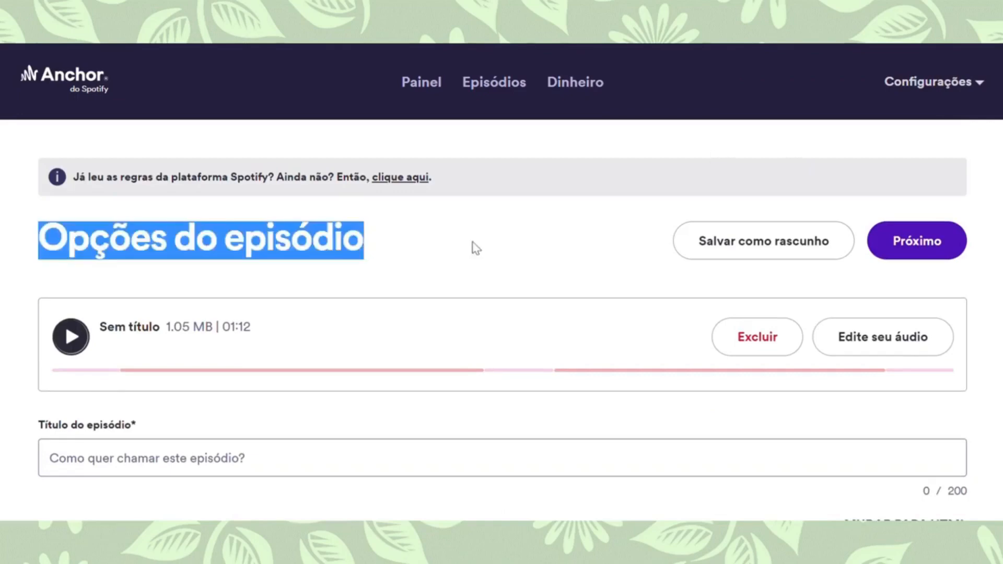
pyautogui.scroll(-2, 473, 246)
pyautogui.scroll(-2, 473, 247)
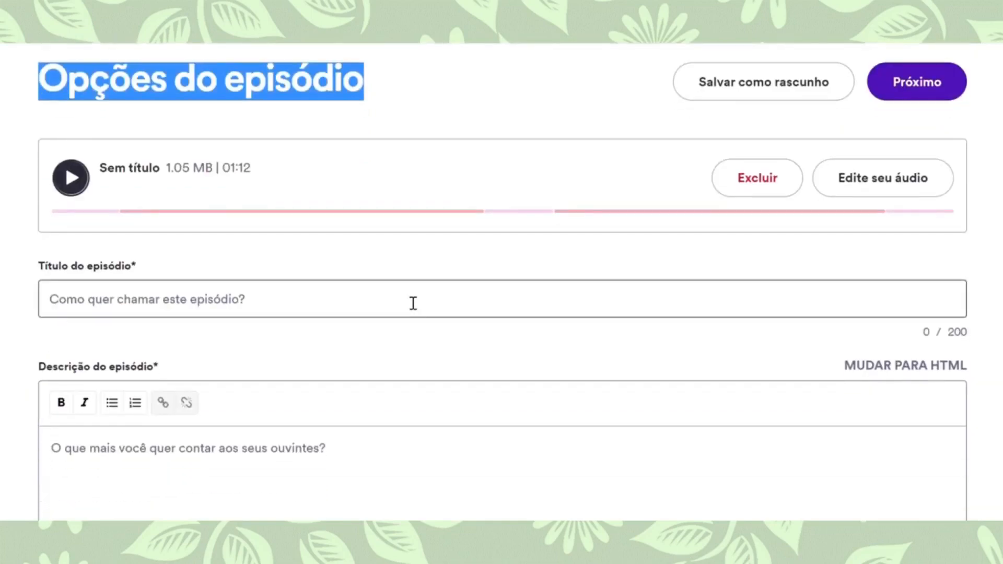
pyautogui.click(366, 312)
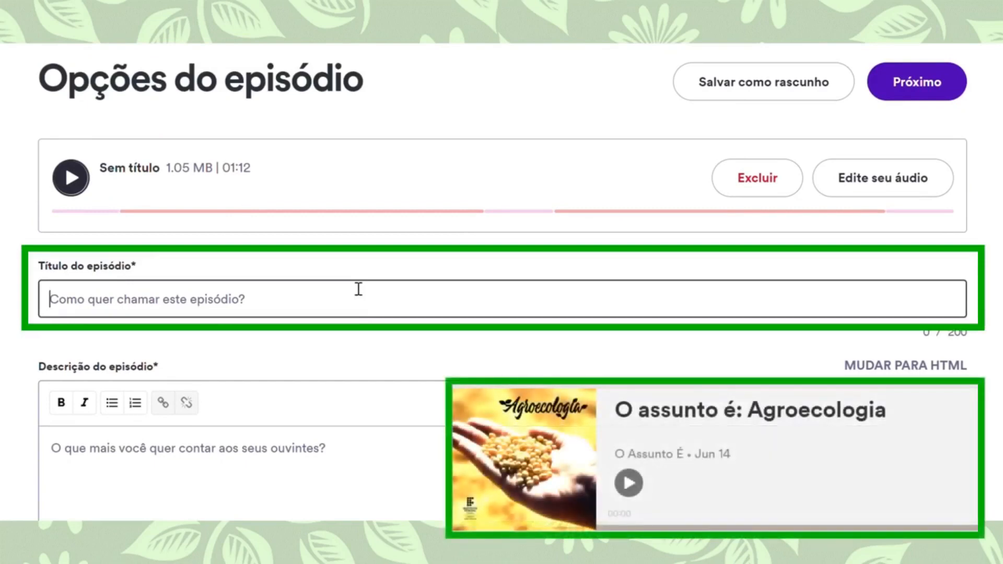
pyautogui.write('Aprenda')
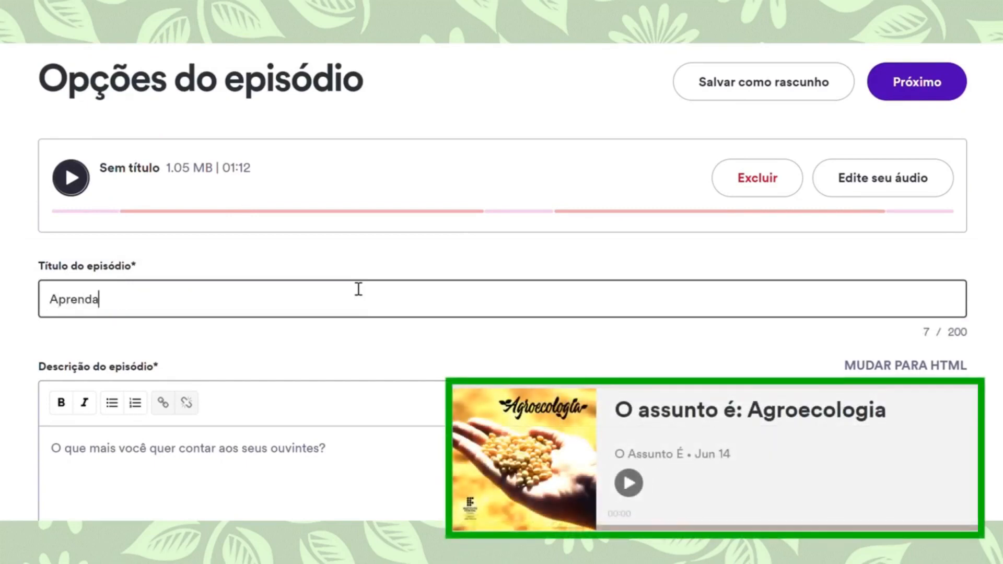
pyautogui.write(' a utilizar a pl')
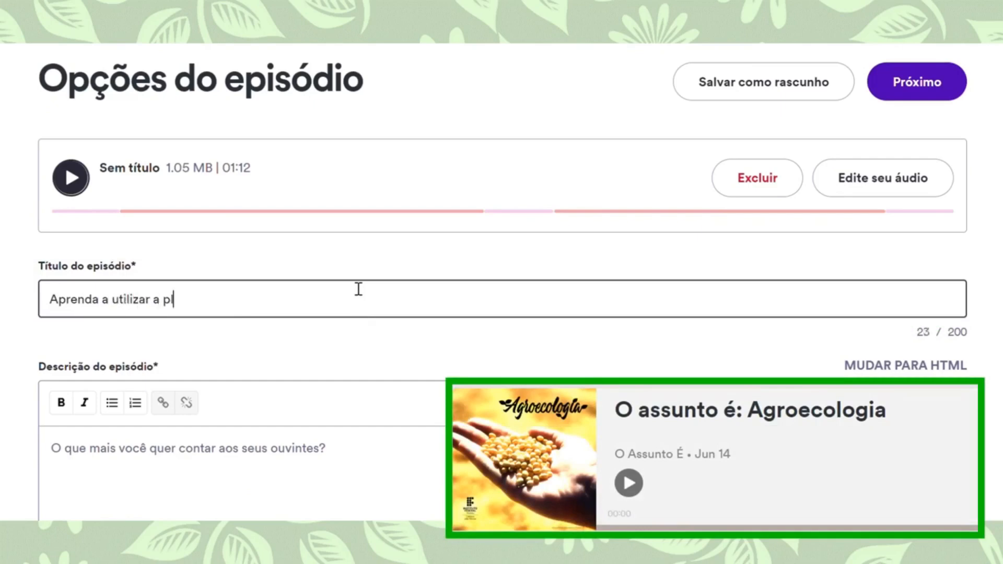
pyautogui.write('ataforma Anchor')
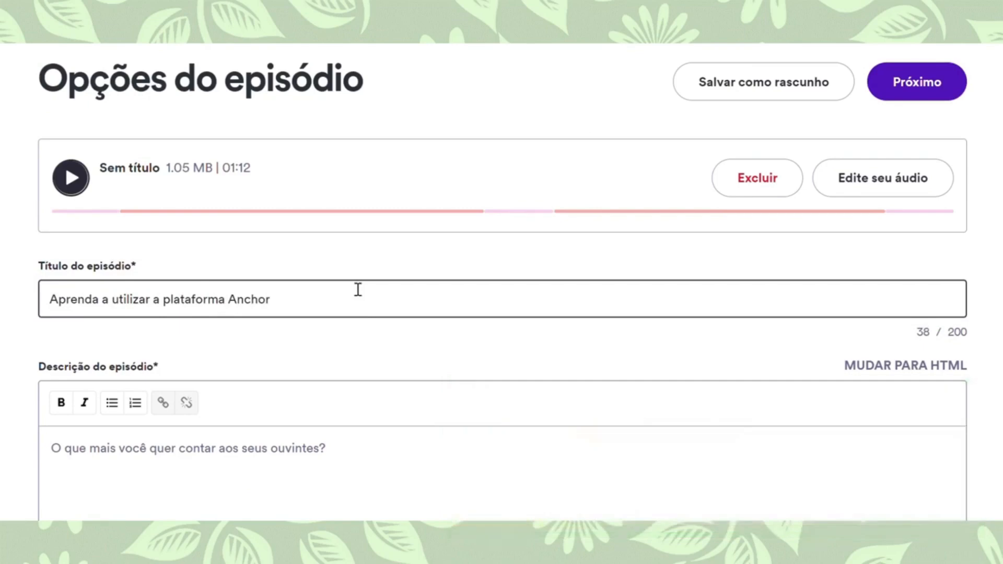
# - Enter the episode description "Neste podcast, ensinamos a utilizar a plataforma Anchor para gravar, editar e veicular podcasts."
pyautogui.scroll(-3, 358, 290)
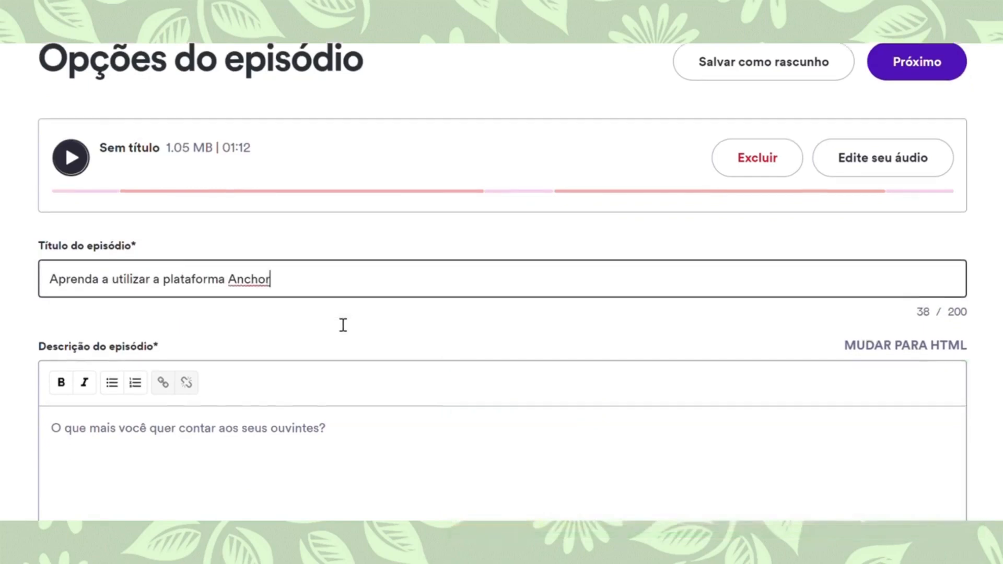
pyautogui.click(331, 309)
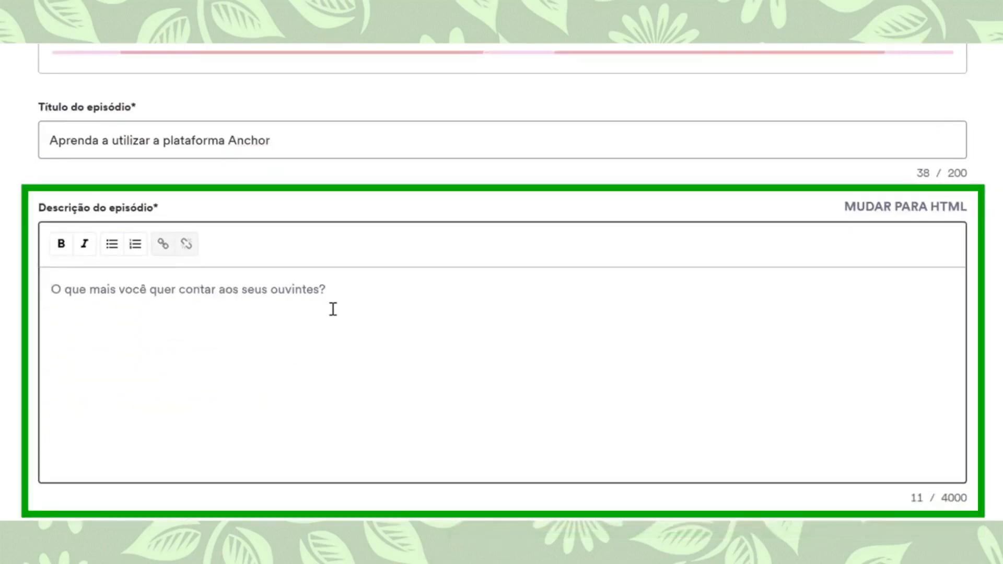
pyautogui.write('Neste podc')
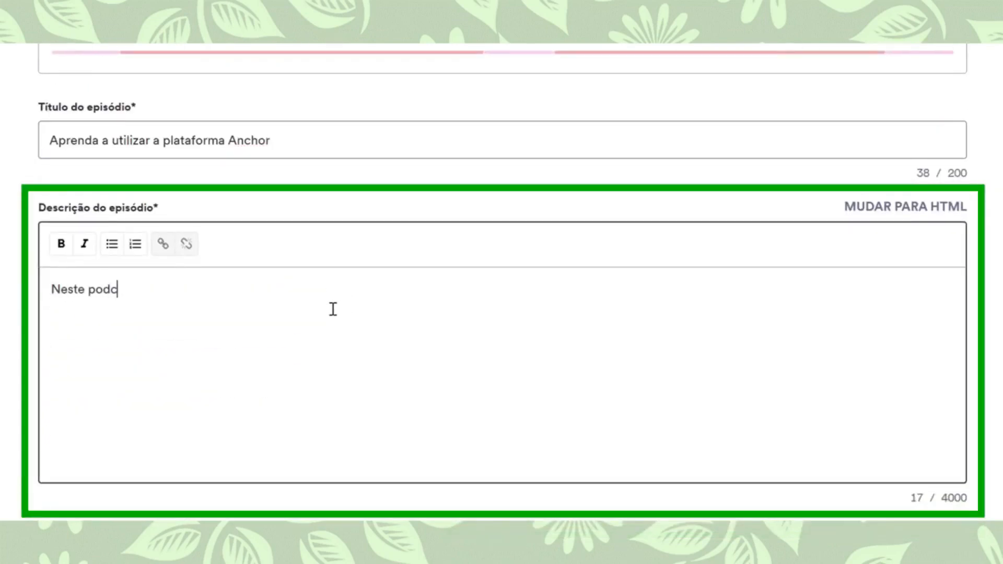
pyautogui.write('ast, ensinamos a utilizar a ')
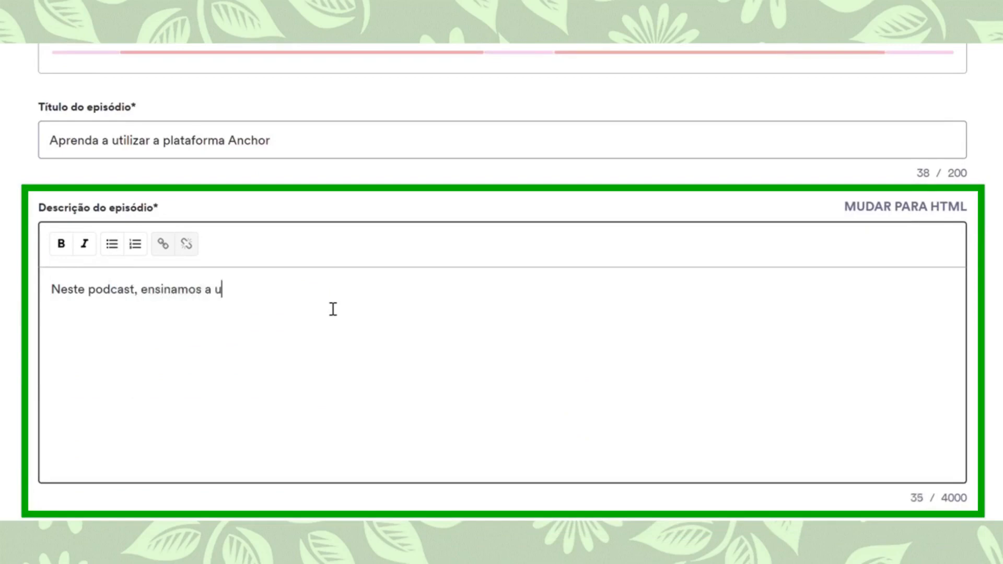
pyautogui.write('pla')
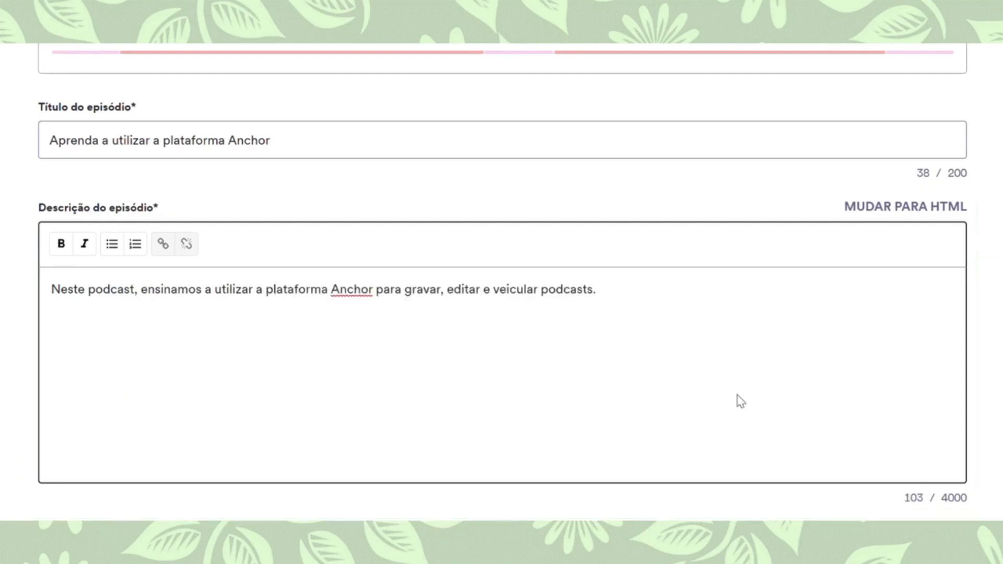
# - Examine the calendar and time options for scheduling the episode's publication, keeping the publication date set to Agora
pyautogui.scroll(-3, 741, 402)
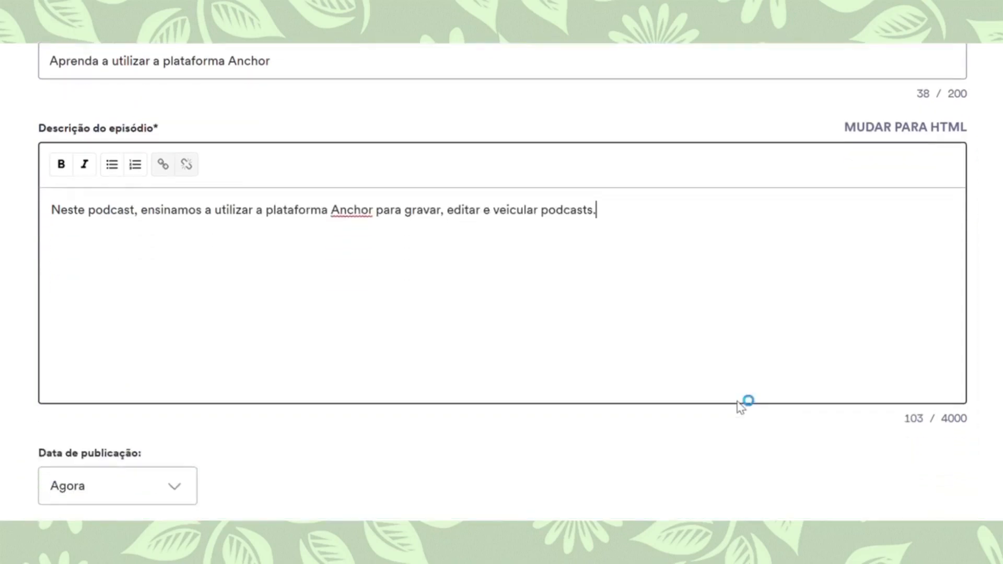
pyautogui.scroll(-2, 742, 405)
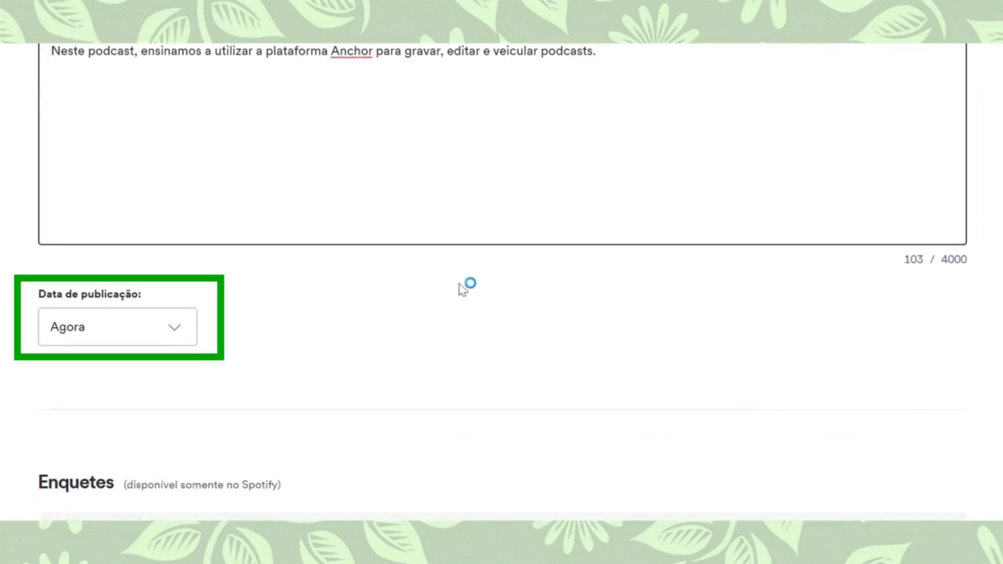
pyautogui.moveTo(41, 296)
pyautogui.mouseDown()
pyautogui.moveTo(47, 306)
pyautogui.moveTo(153, 299)
pyautogui.mouseUp()
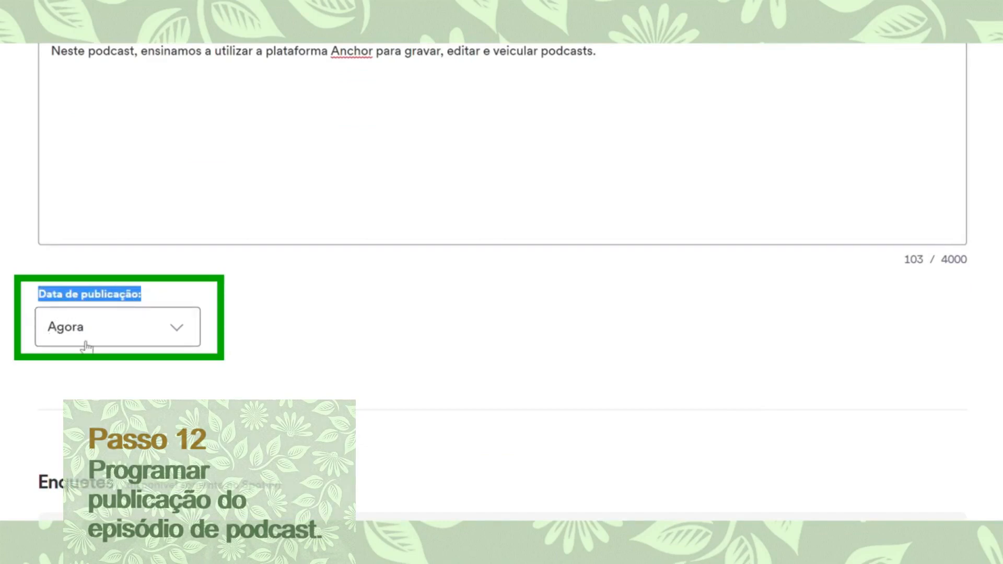
pyautogui.click(176, 328)
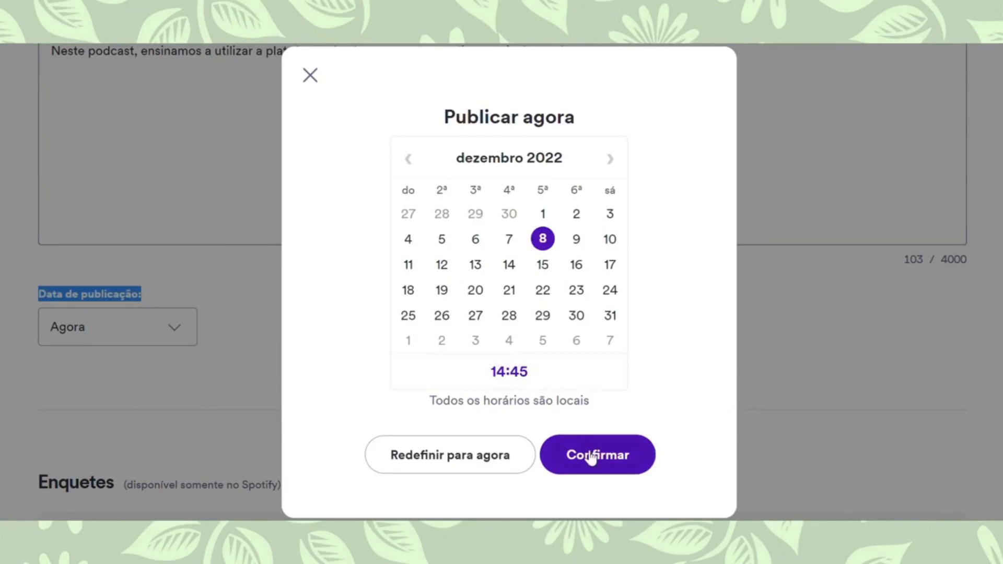
pyautogui.click(322, 76)
# - Upload the rainforest image as the episode art, reposition the crop to include the Instituto Federal logo, and save it
pyautogui.scroll(-2, 368, 246)
pyautogui.scroll(-7, 371, 253)
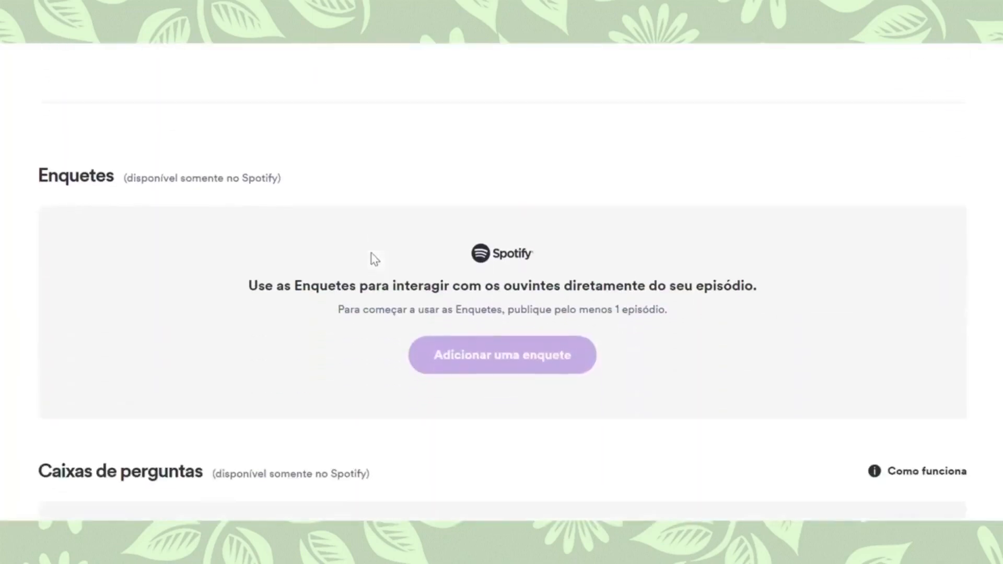
pyautogui.scroll(-10, 375, 259)
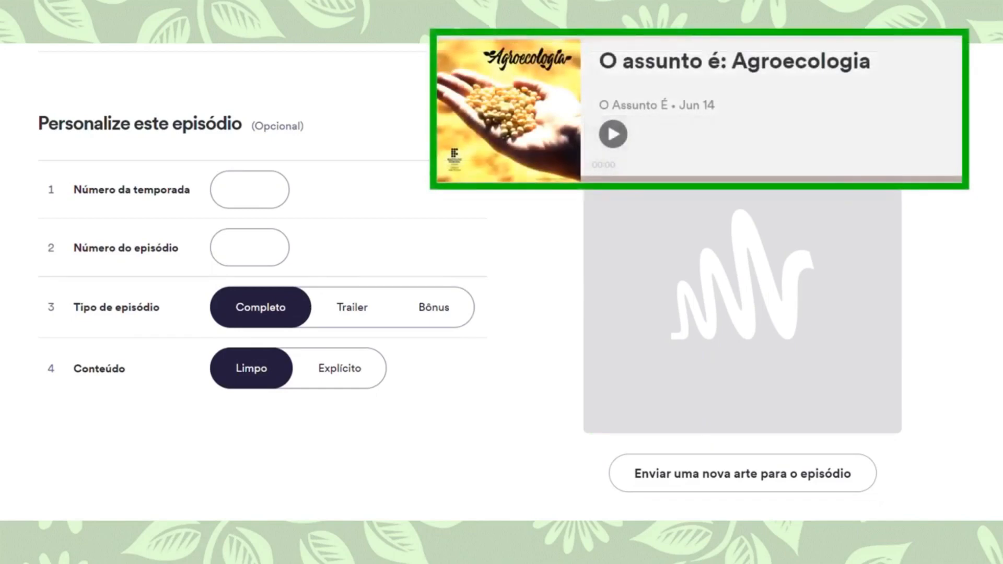
pyautogui.scroll(-2, 887, 231)
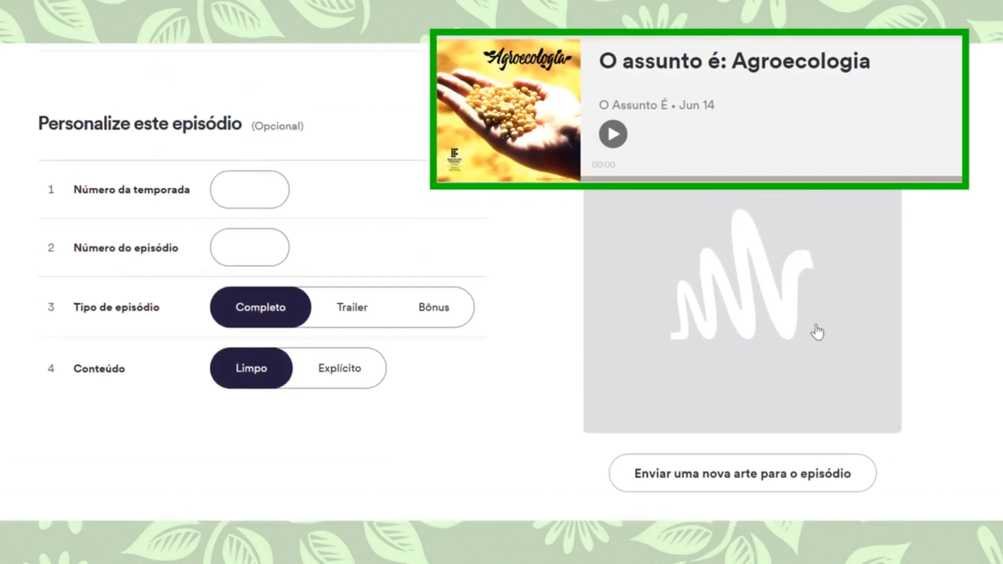
pyautogui.click(752, 474)
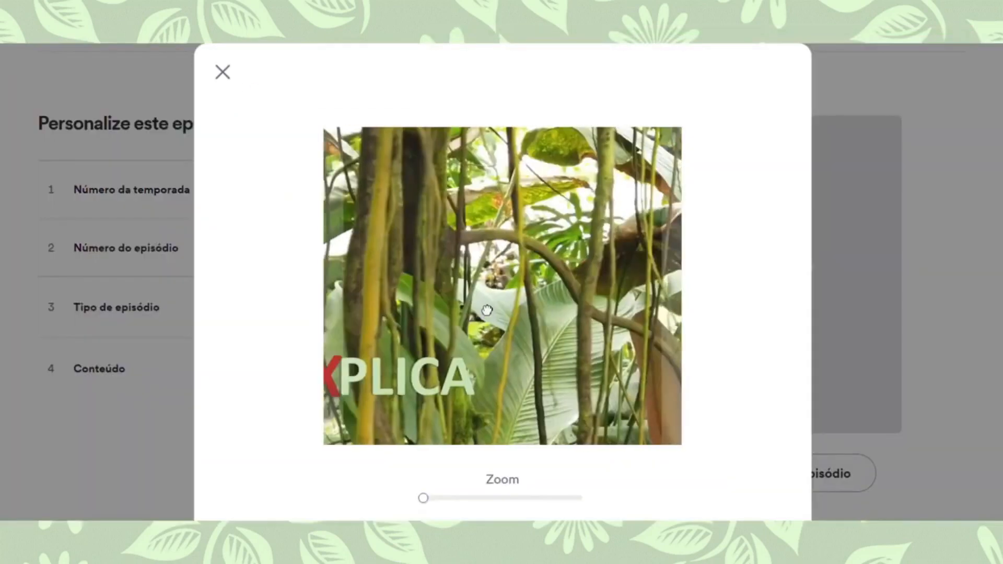
pyautogui.moveTo(471, 296); pyautogui.dragTo(334, 288)
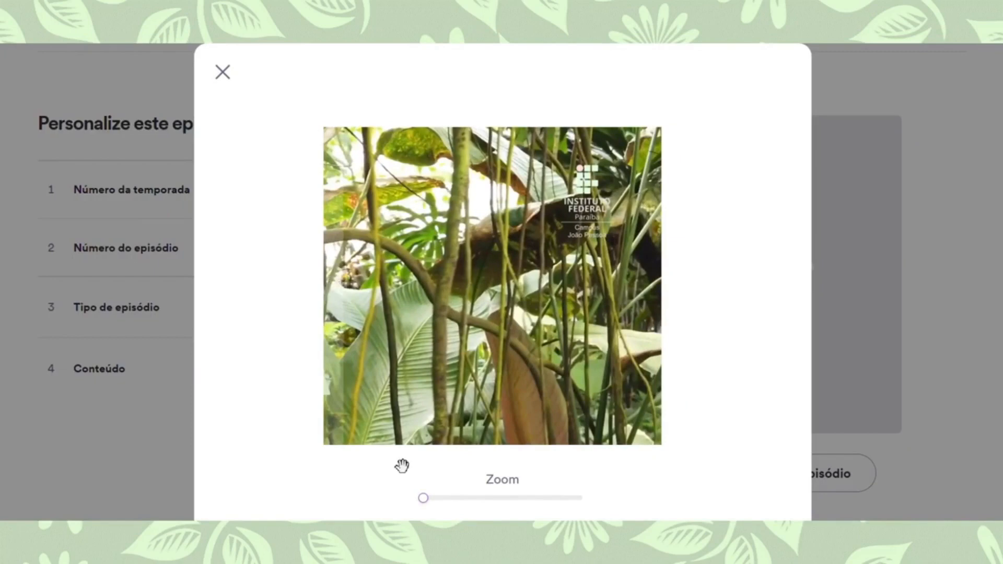
pyautogui.scroll(-1, 380, 428)
pyautogui.scroll(-2, 502, 282)
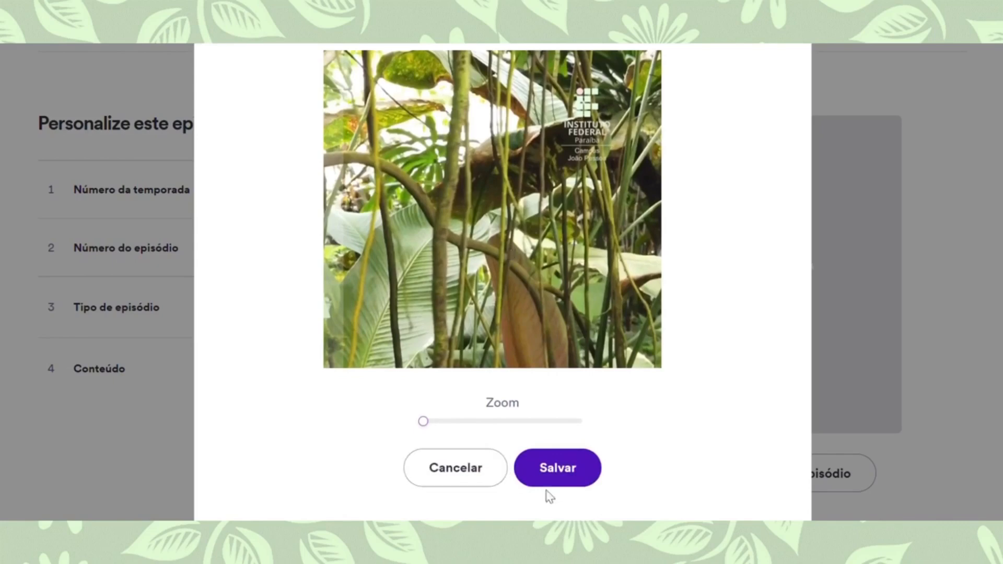
pyautogui.moveTo(426, 423)
pyautogui.mouseDown()
pyautogui.moveTo(441, 424)
pyautogui.moveTo(425, 425)
pyautogui.mouseUp()
pyautogui.click(549, 479)
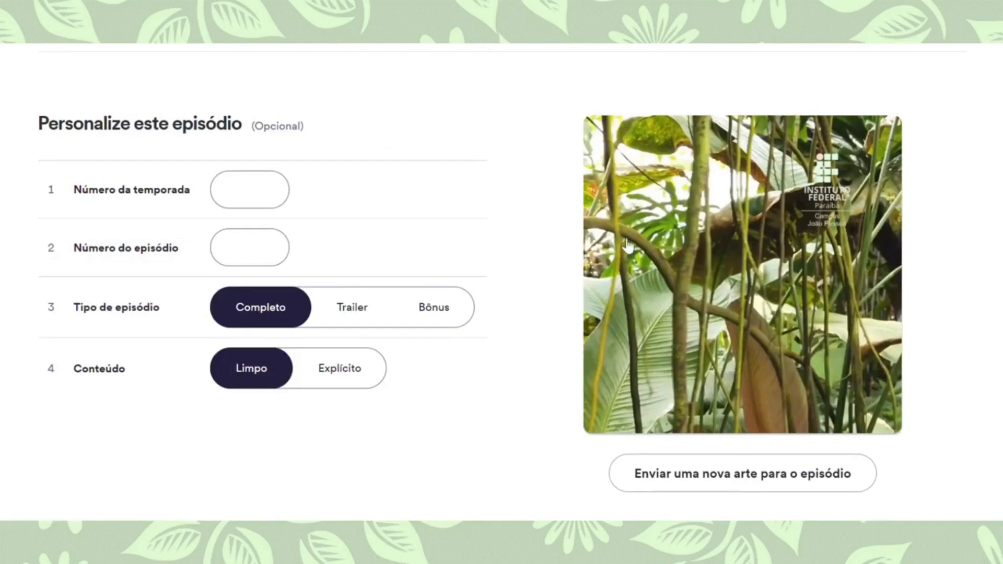
# - Leave the optional episode customization fields empty and proceed from the episode options to the podcast setup
pyautogui.scroll(-3, 967, 372)
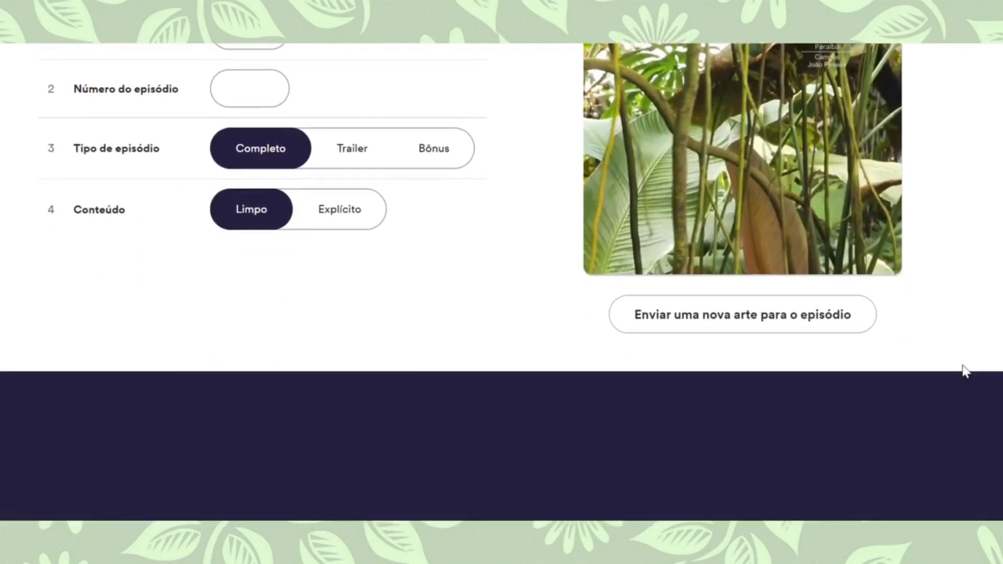
pyautogui.scroll(2, 967, 372)
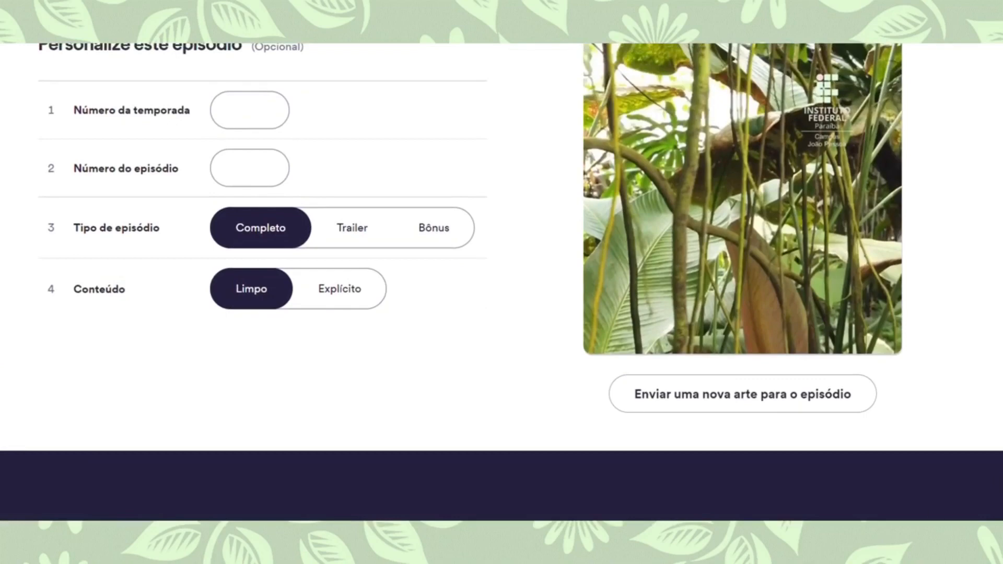
pyautogui.scroll(3, 501, 250)
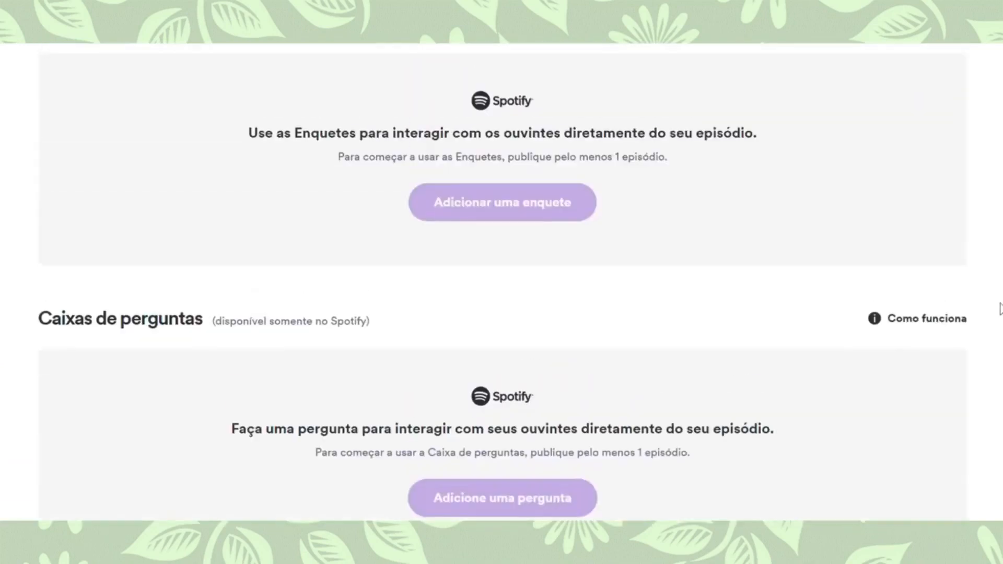
pyautogui.scroll(15, 999, 309)
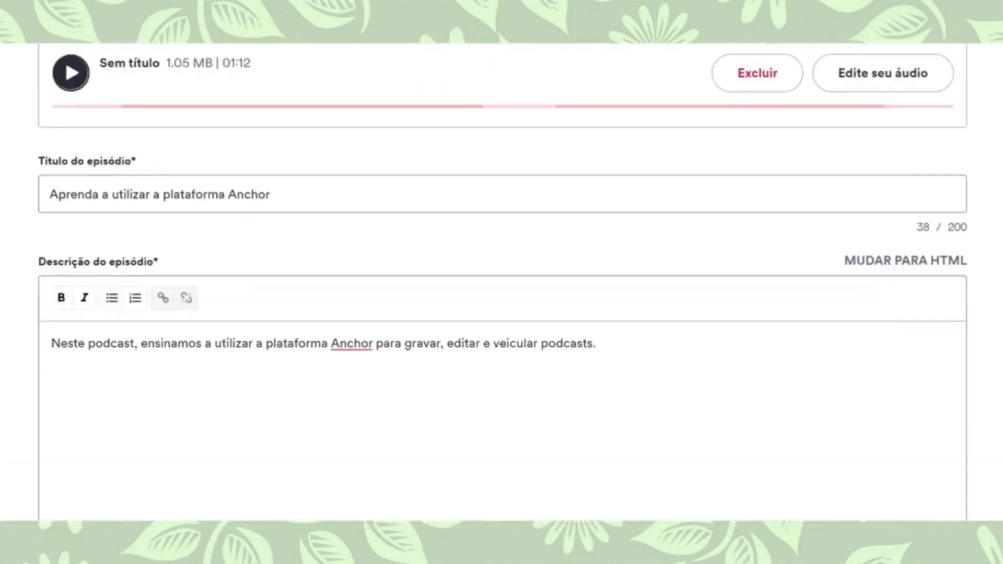
pyautogui.scroll(1, 501, 282)
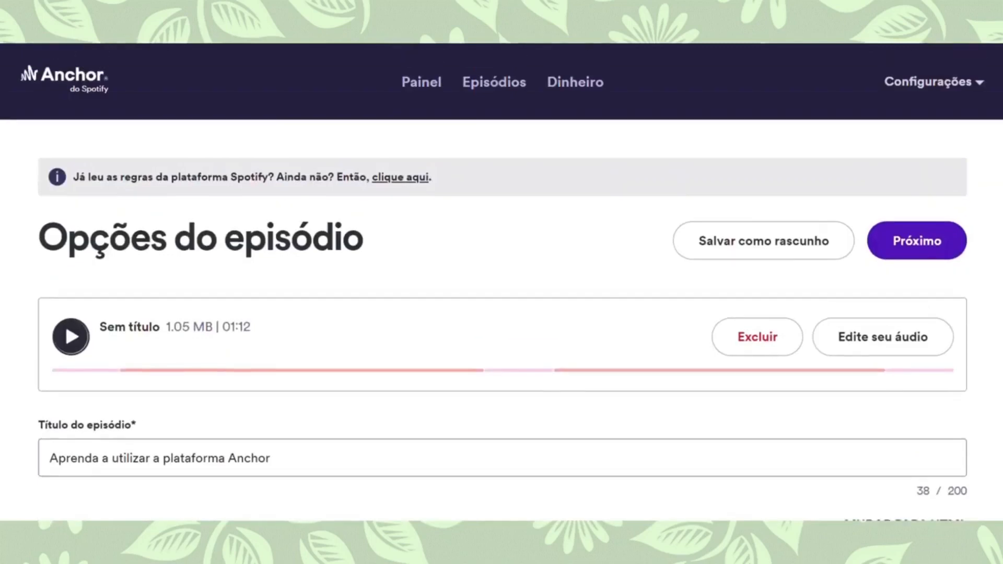
pyautogui.click(918, 247)
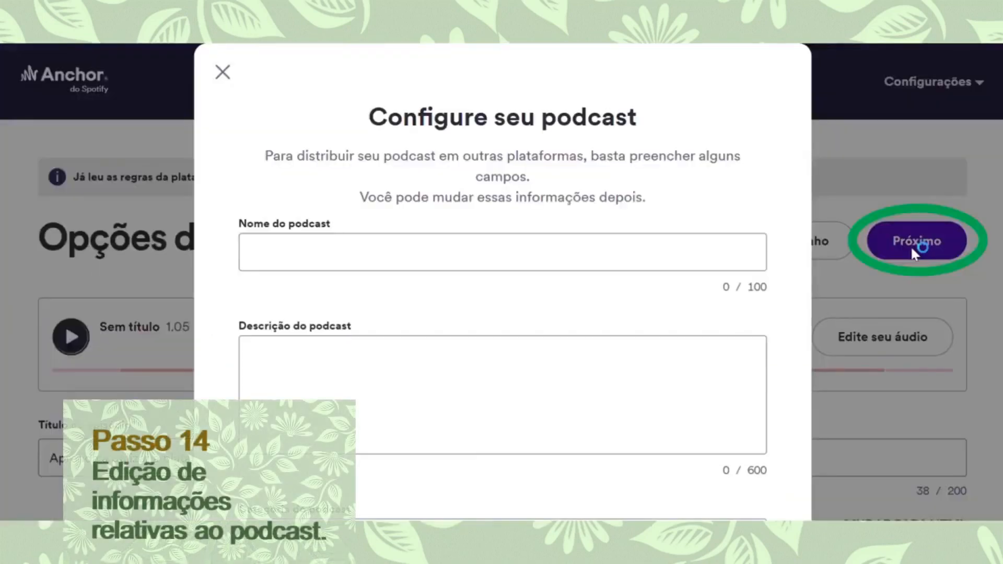
# - Enter "Comuniplan" as the podcast name in the podcast setup form
pyautogui.moveTo(544, 119); pyautogui.dragTo(642, 129)
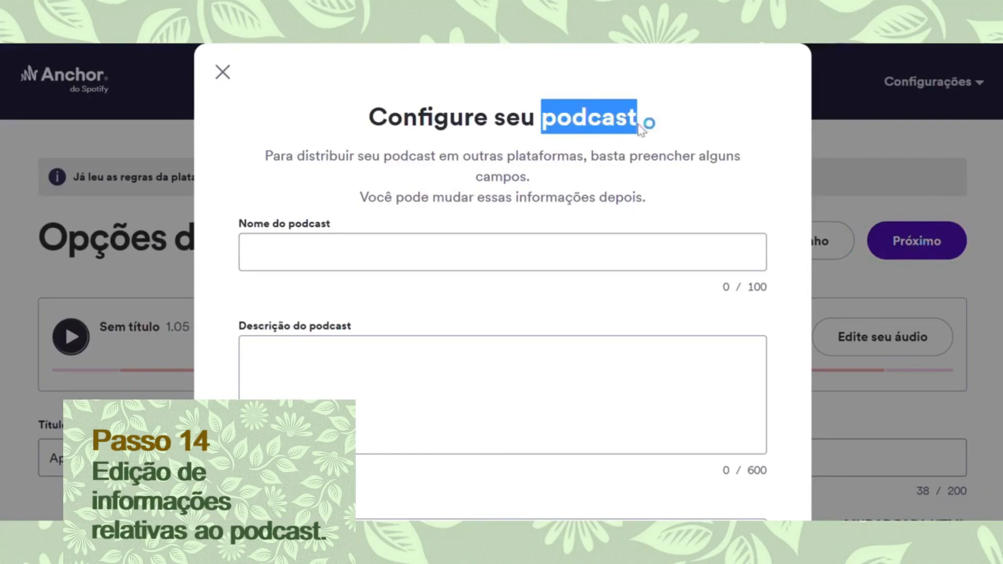
pyautogui.click(600, 264)
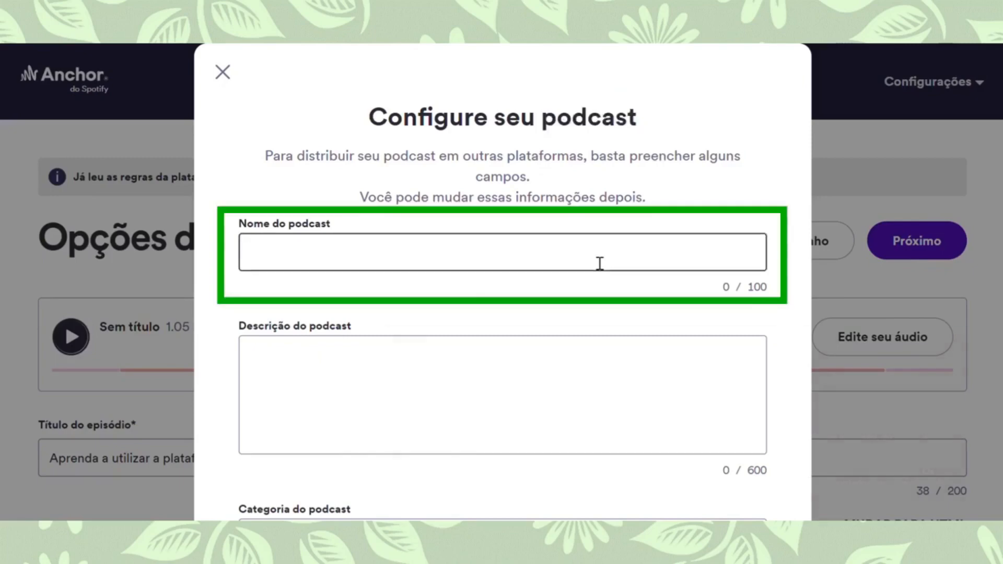
pyautogui.write('C')
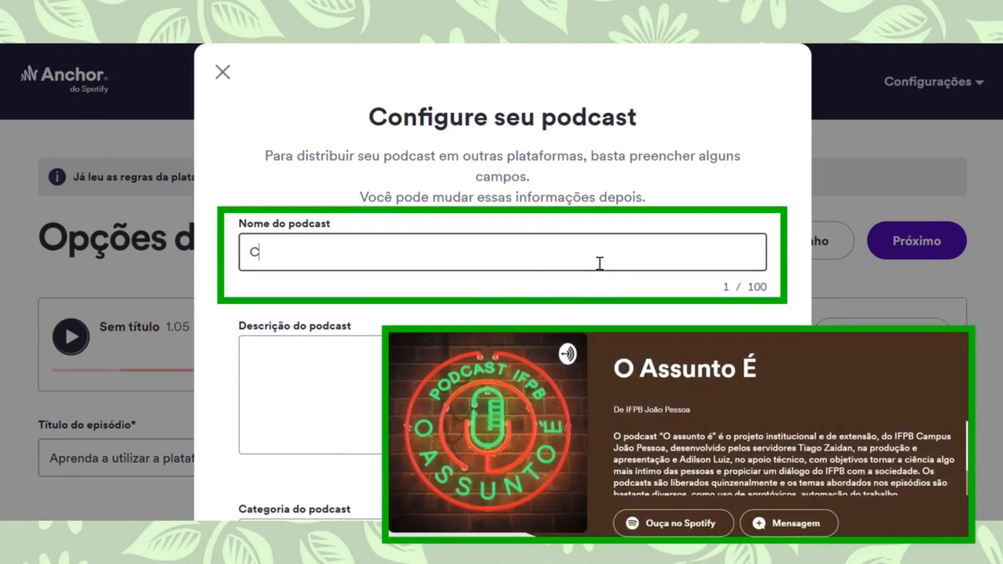
pyautogui.write('omuniplan')
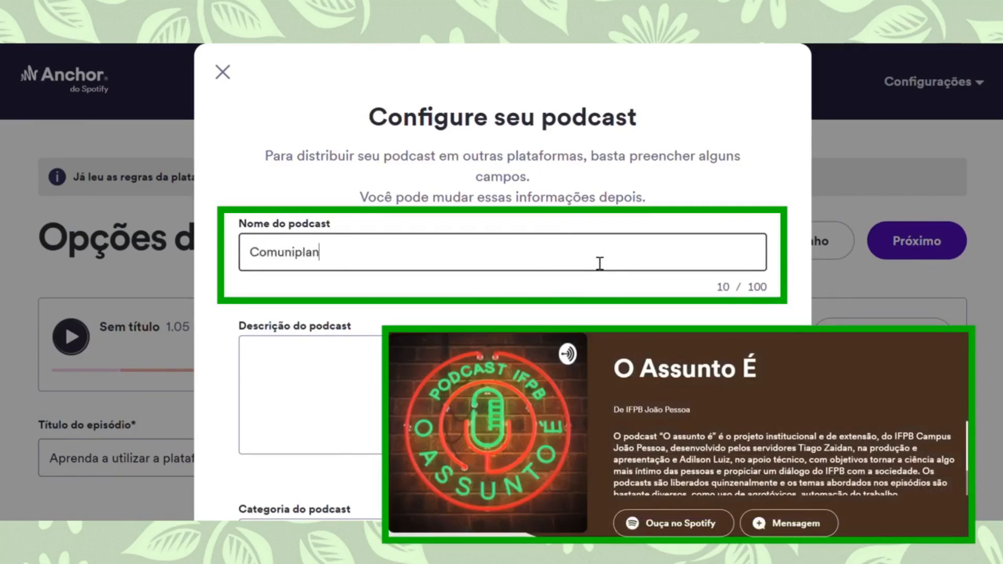
# - Enter the podcast description "Neste podcast, ensinamos a utilizar aplicativos e plataformas para gravação, edição e veiculação de podcasts e audiovisuais."
pyautogui.press('Tab')
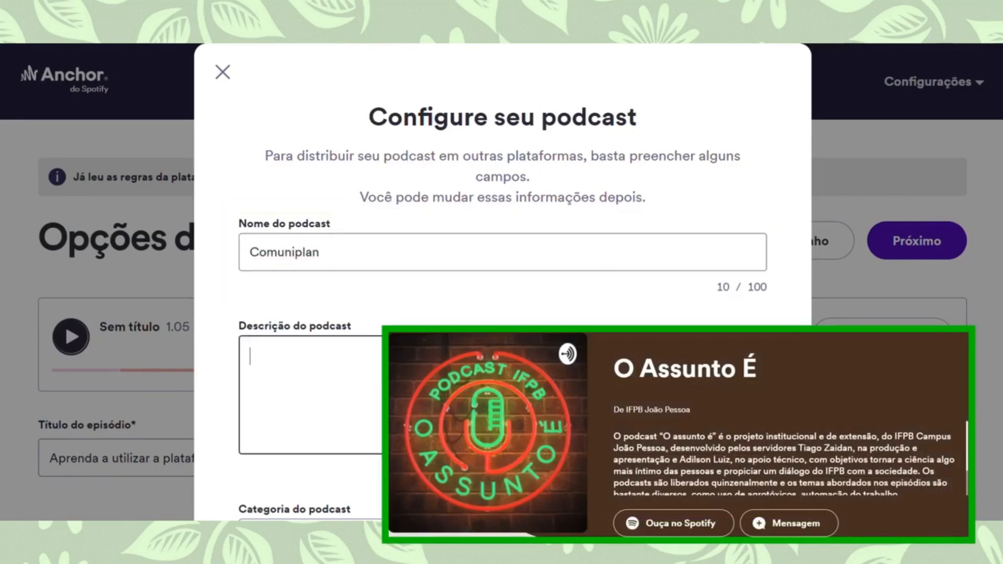
pyautogui.write('Neste podc')
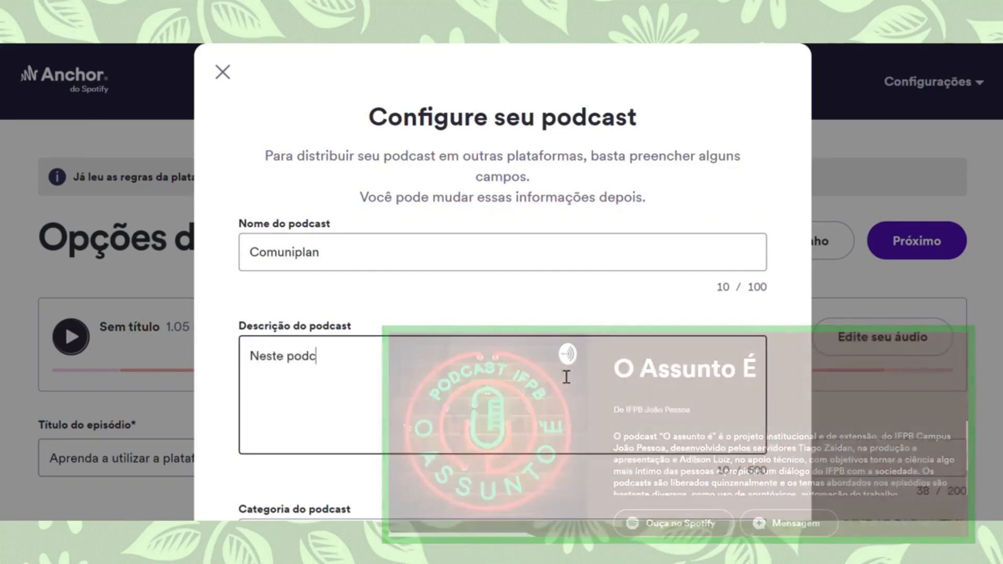
pyautogui.write('ast, ')
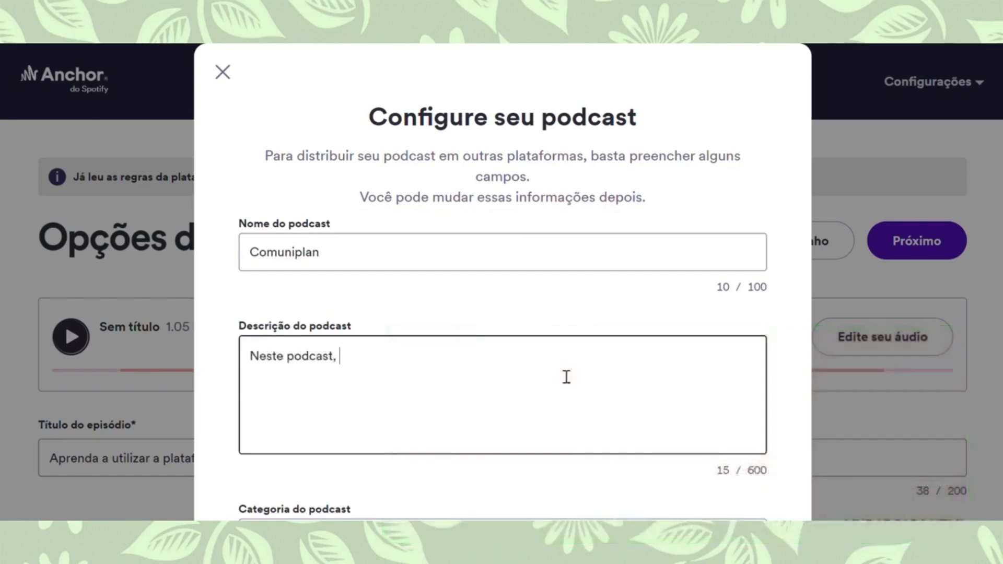
pyautogui.write('esinamos')
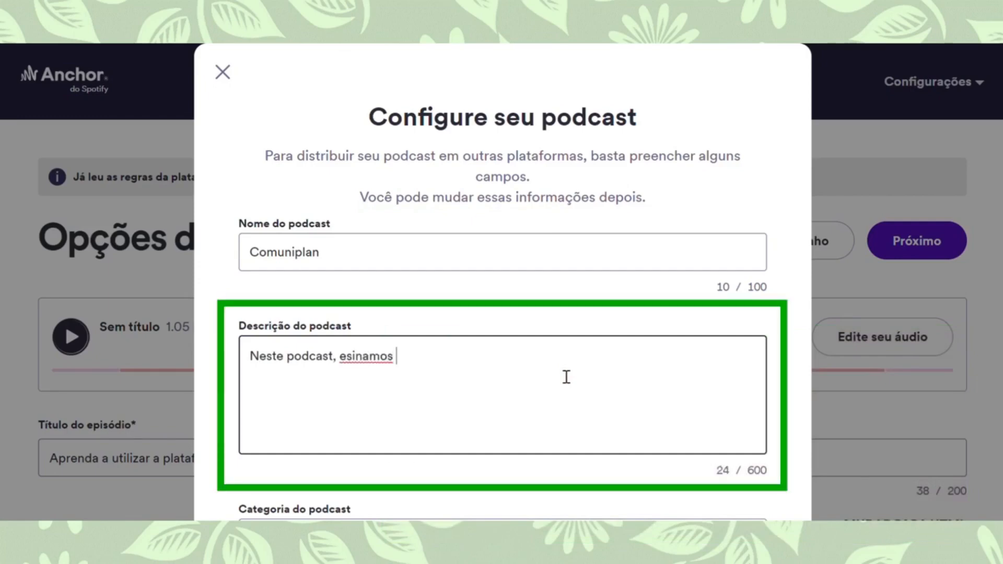
pyautogui.press('BackSpace')
pyautogui.press('BackSpace')
pyautogui.press('BackSpace')
pyautogui.press('BackSpace')
pyautogui.press('BackSpace')
pyautogui.press('BackSpace')
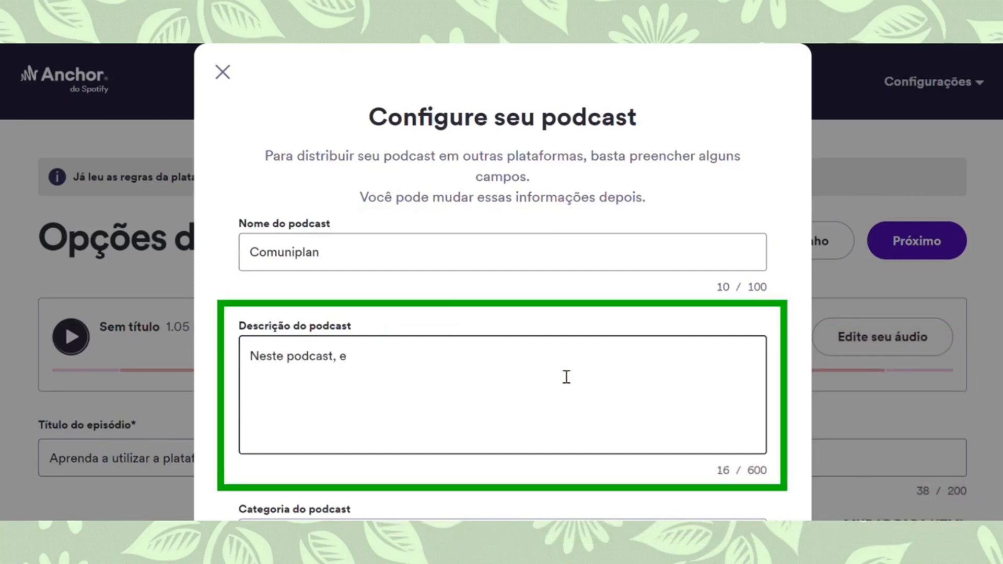
pyautogui.write('nsinamos a ')
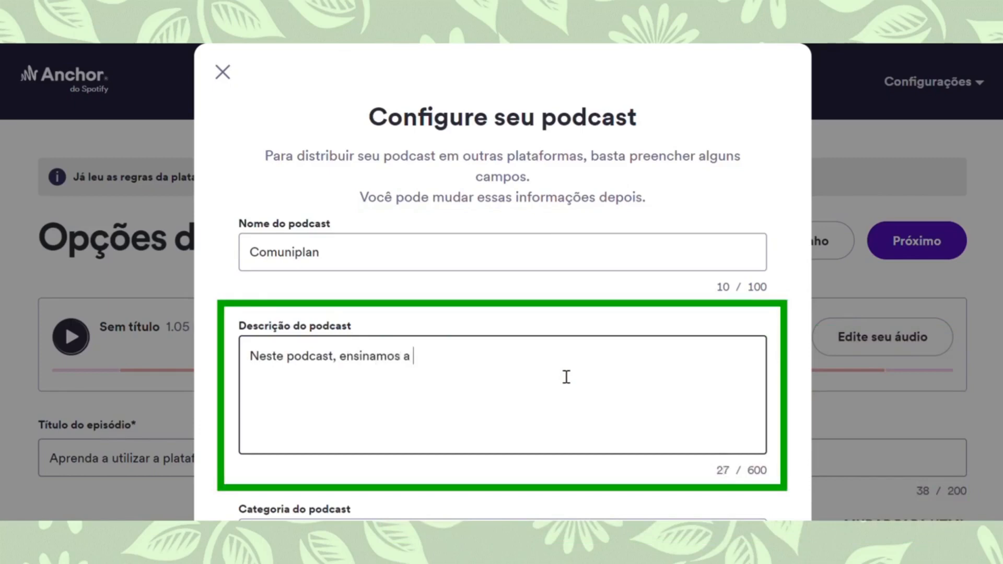
pyautogui.write('i')
pyautogui.write('utilizar ')
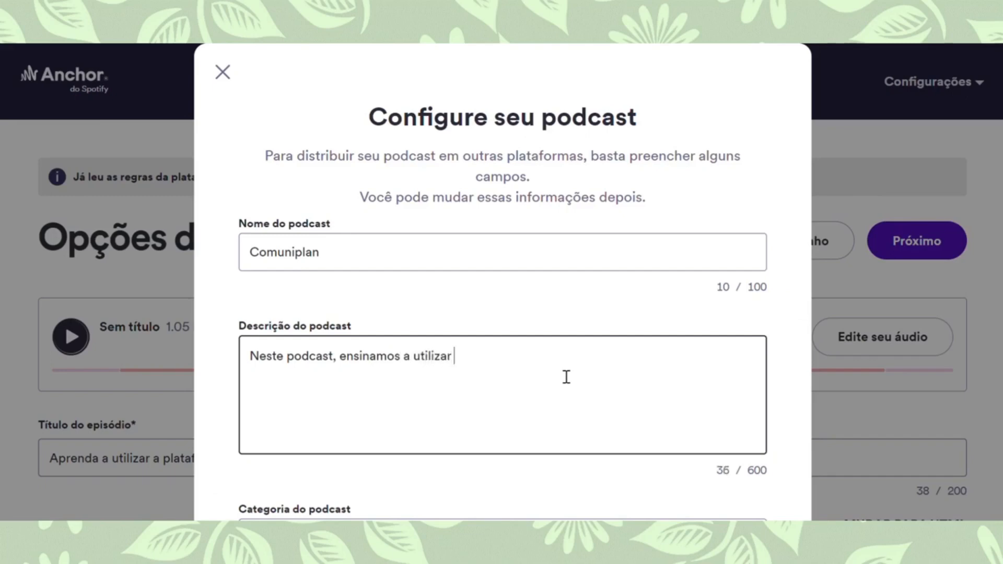
pyautogui.write('aplicativos e plataformas para gravação, edição e')
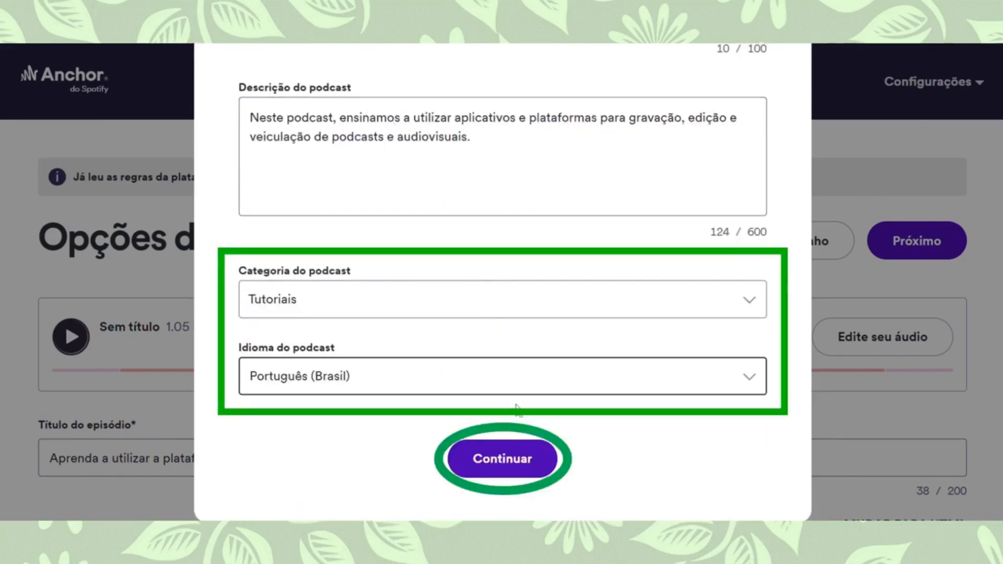
# - Set the podcast category to Tutoriais and the language to Português (Brasil), and continue to the cover art's image upload
pyautogui.click(509, 460)
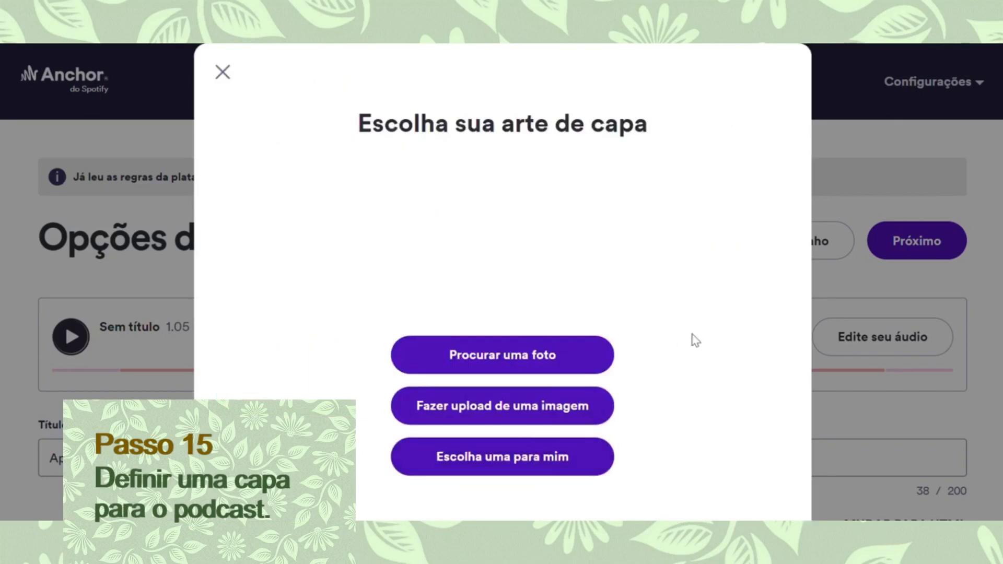
pyautogui.moveTo(652, 125); pyautogui.dragTo(371, 146)
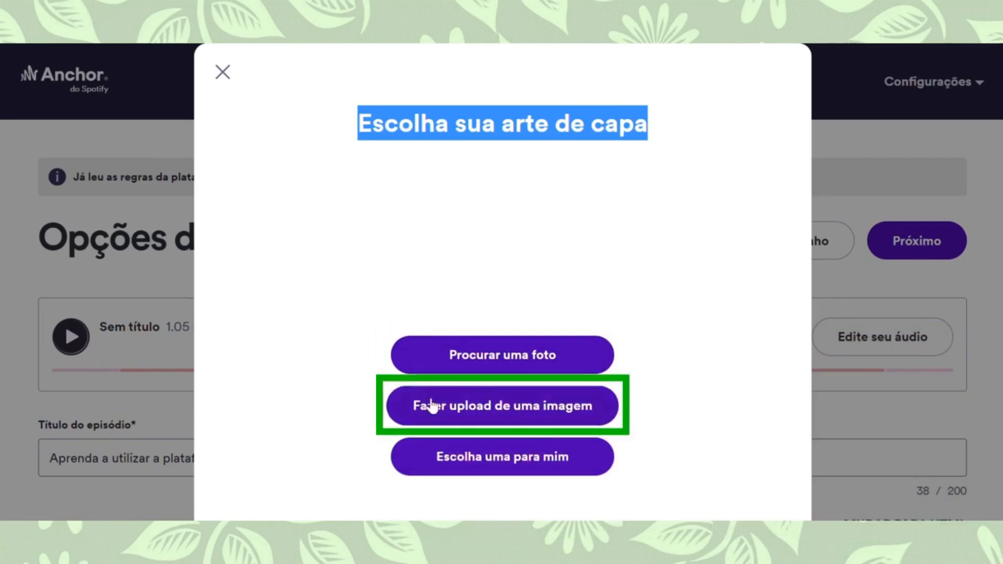
pyautogui.click(465, 416)
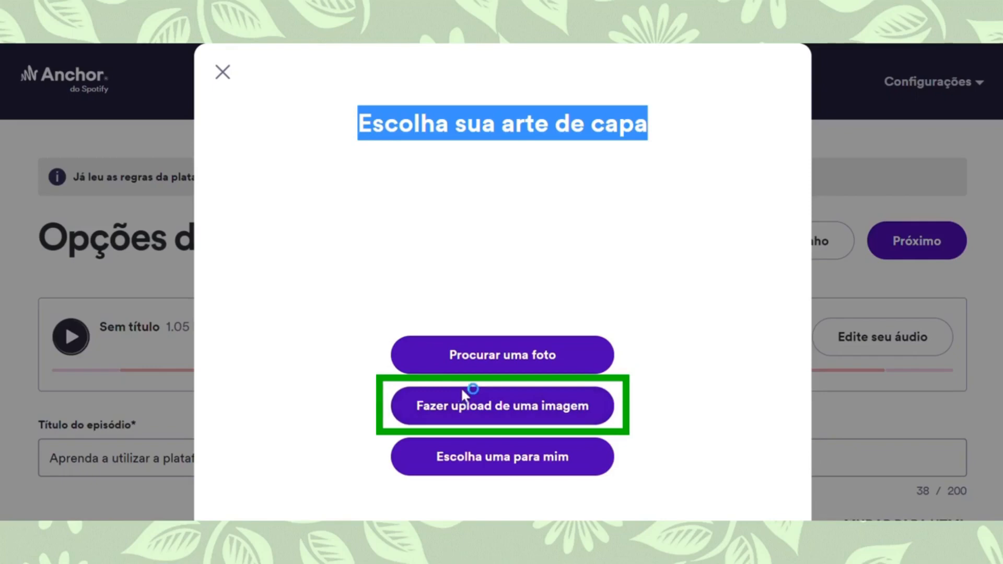
# - Browse the Unsplash photo collection to its end and choose the teal, pink and grey scalloped tile photo as podcast cover
pyautogui.click(490, 360)
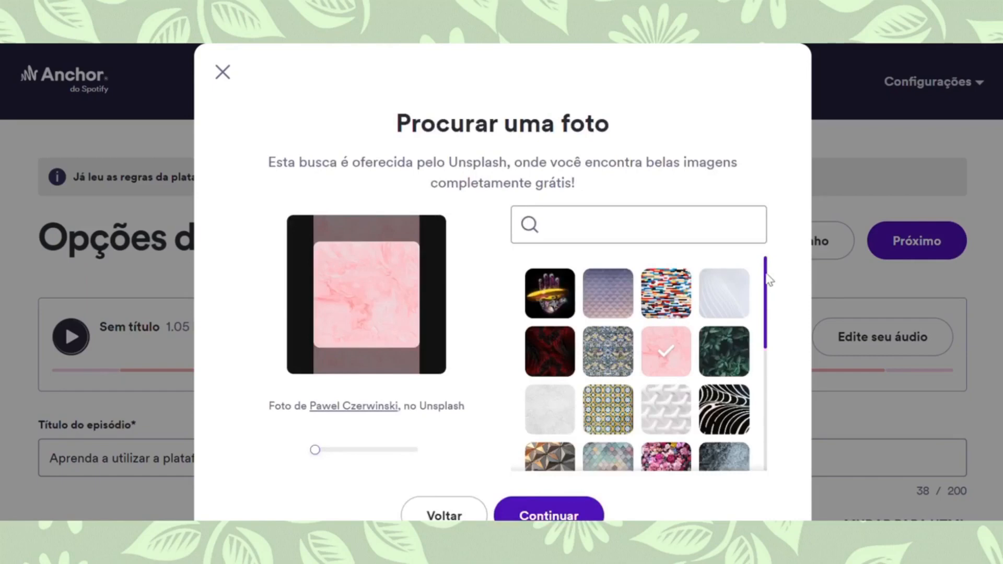
pyautogui.moveTo(768, 280); pyautogui.dragTo(767, 443)
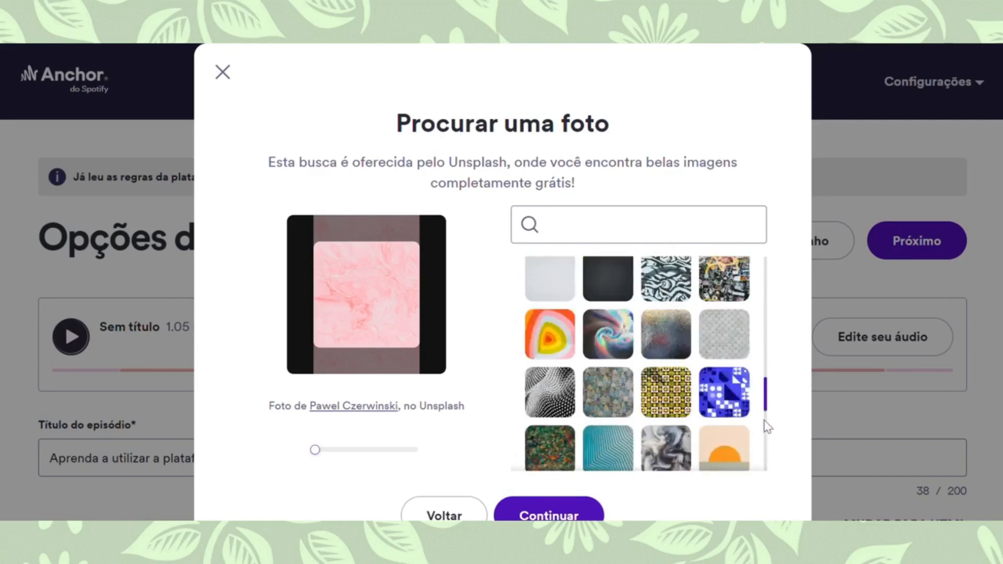
pyautogui.moveTo(766, 394); pyautogui.dragTo(784, 458)
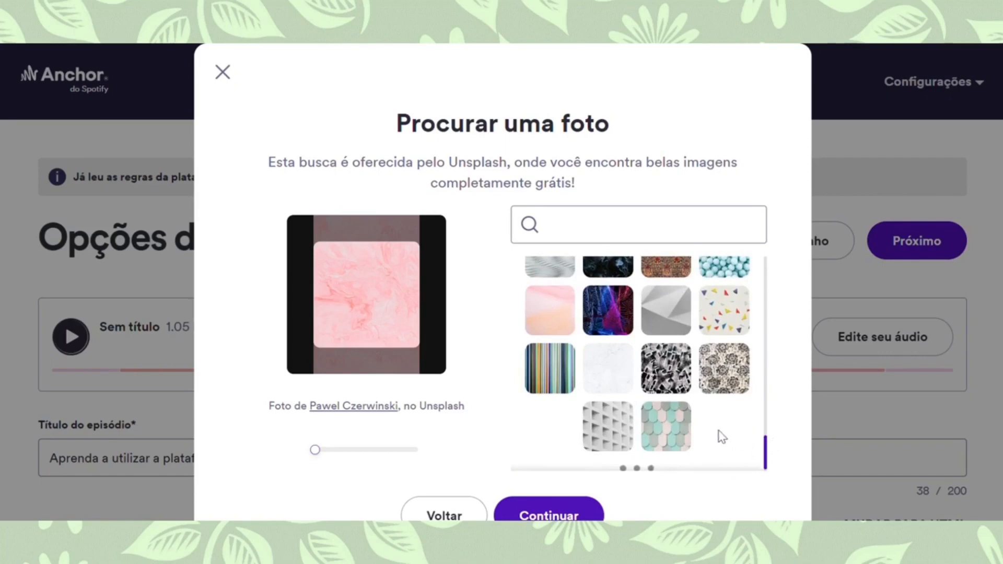
pyautogui.click(682, 435)
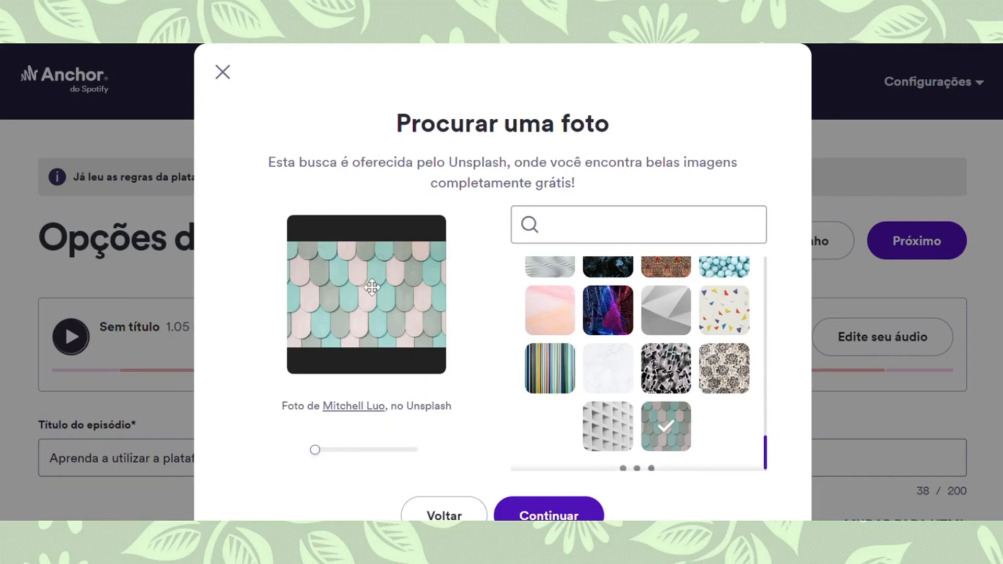
# - Shift the tile photo slightly within the cover crop, keep the minimum zoom, and continue to adding text
pyautogui.moveTo(371, 289)
pyautogui.mouseDown()
pyautogui.moveTo(400, 287)
pyautogui.moveTo(377, 289)
pyautogui.mouseUp()
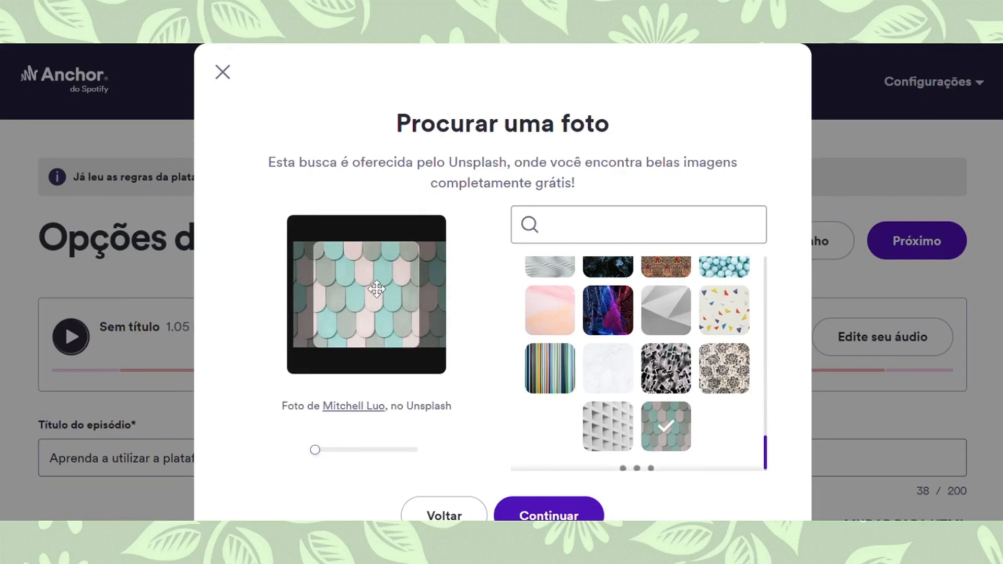
pyautogui.moveTo(317, 450)
pyautogui.mouseDown()
pyautogui.moveTo(335, 451)
pyautogui.moveTo(315, 450)
pyautogui.mouseUp()
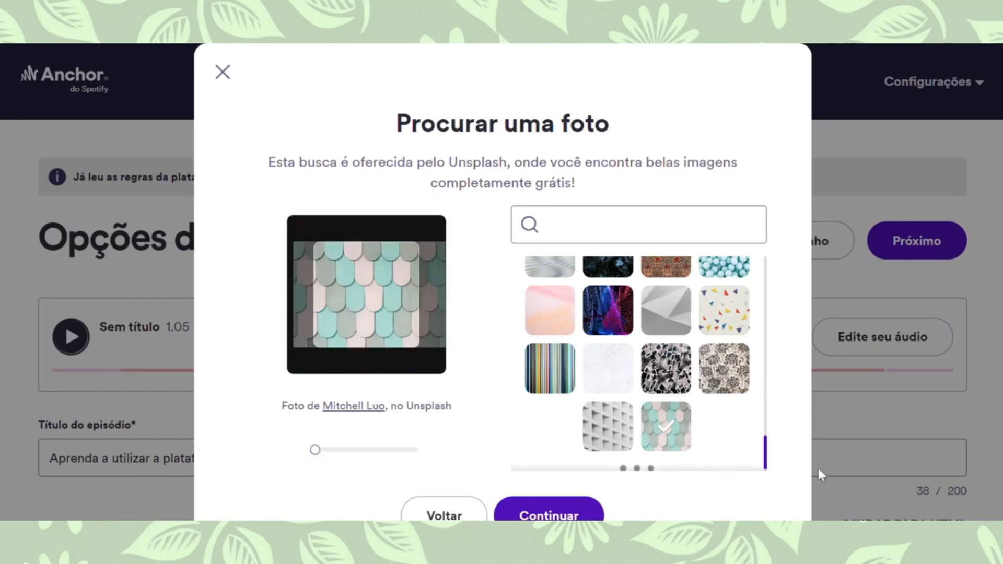
pyautogui.scroll(-1, 788, 477)
pyautogui.click(571, 473)
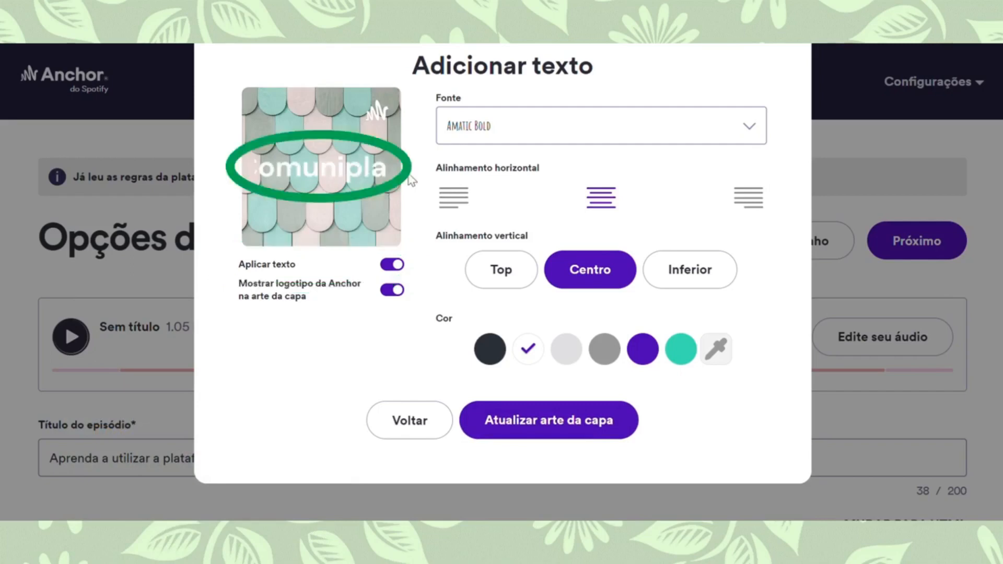
# - Try left horizontal alignment for the cover text, restore centre alignment, and set the font to Bangers
pyautogui.click(455, 202)
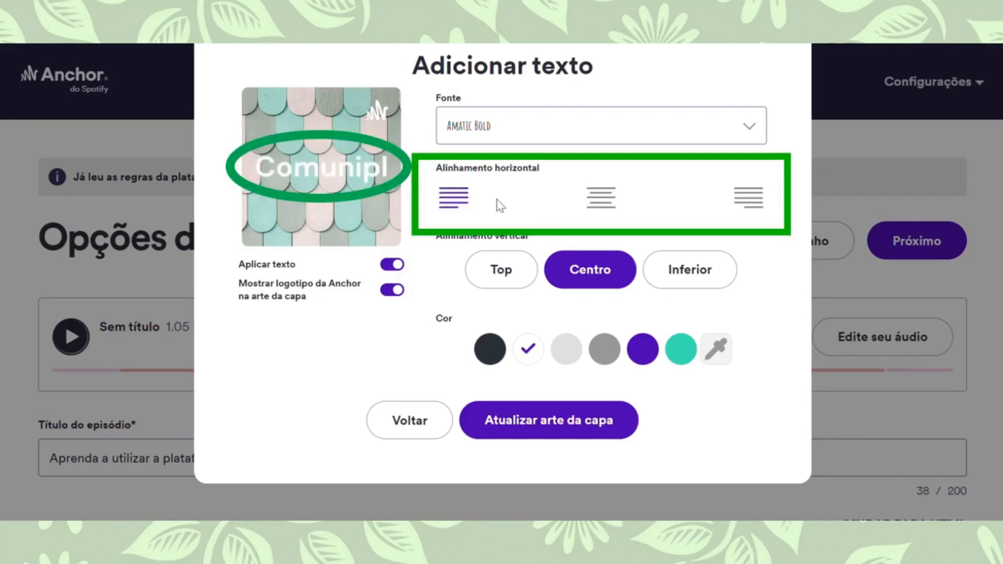
pyautogui.click(610, 208)
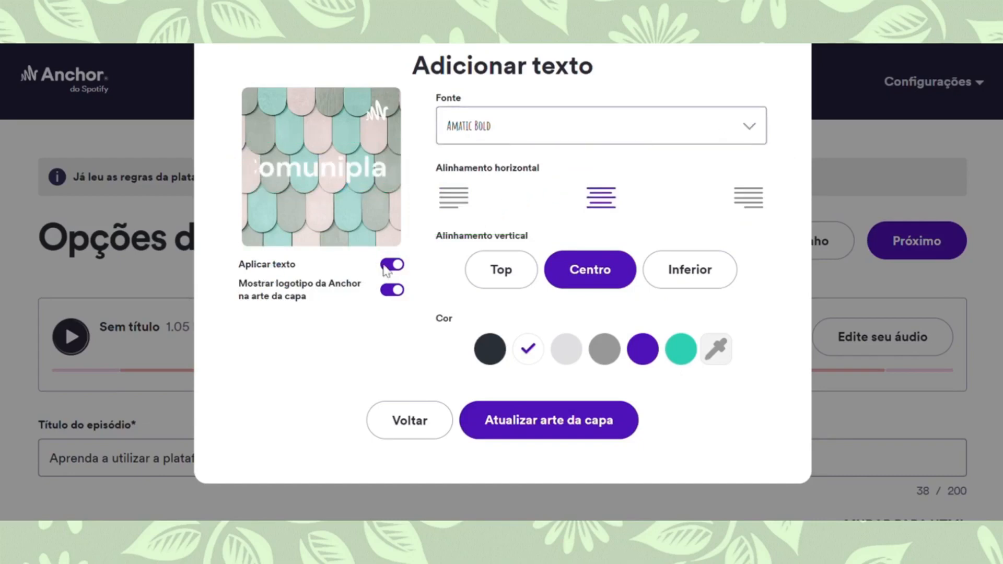
pyautogui.click(754, 134)
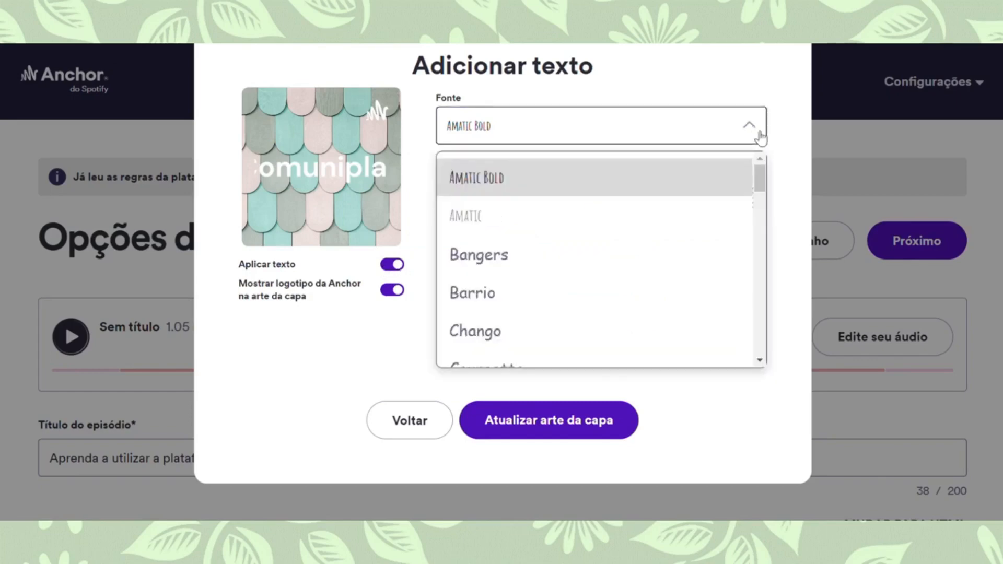
pyautogui.click(505, 258)
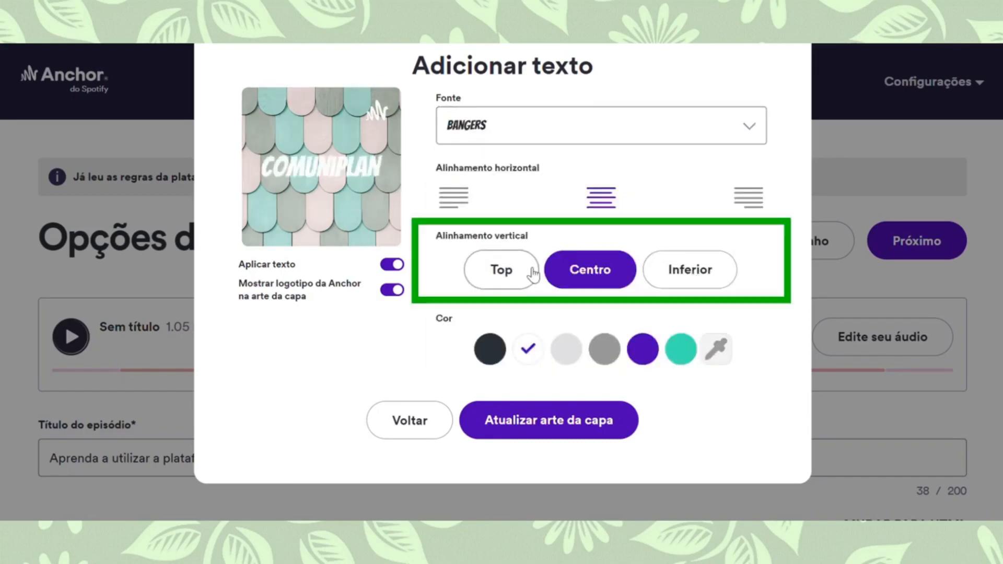
# - Set the cover text's vertical alignment to Inferior and give it the custom pinkish-red colour #D45067
pyautogui.click(514, 277)
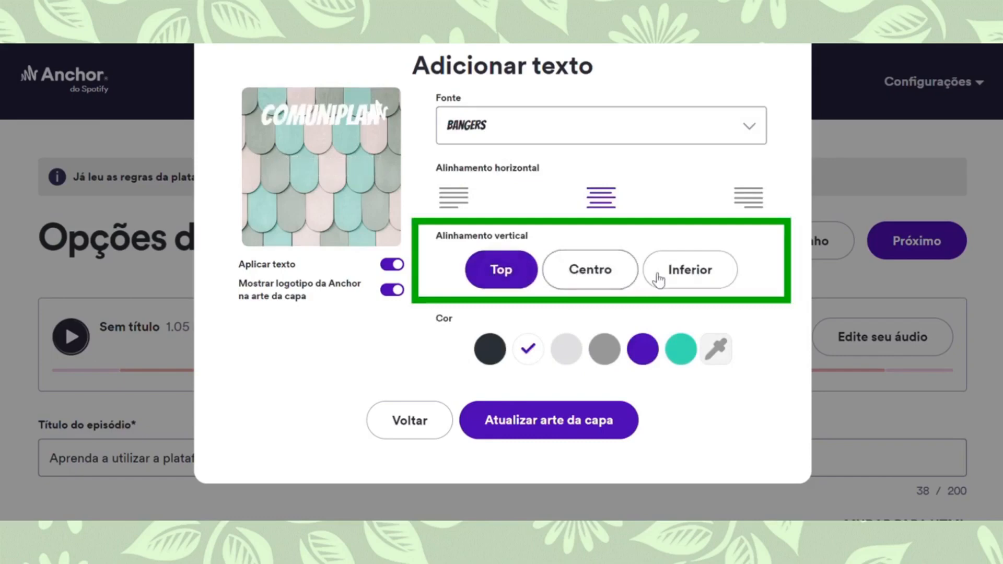
pyautogui.click(679, 277)
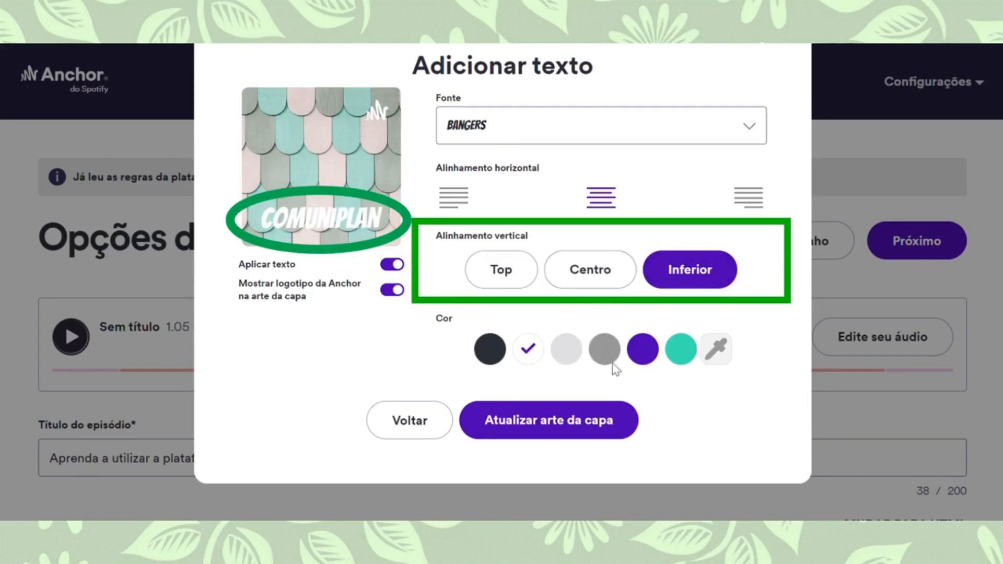
pyautogui.click(720, 359)
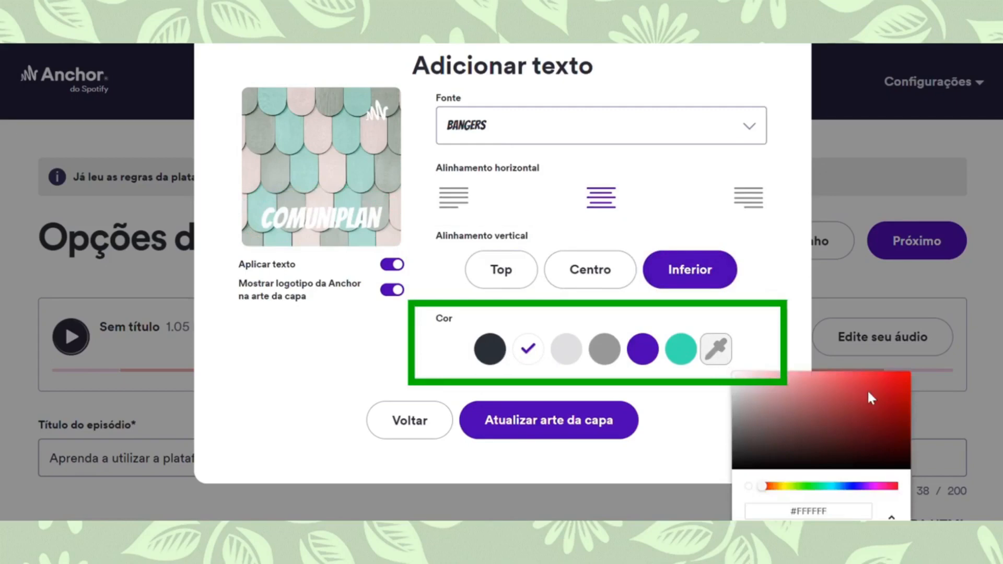
pyautogui.click(899, 381)
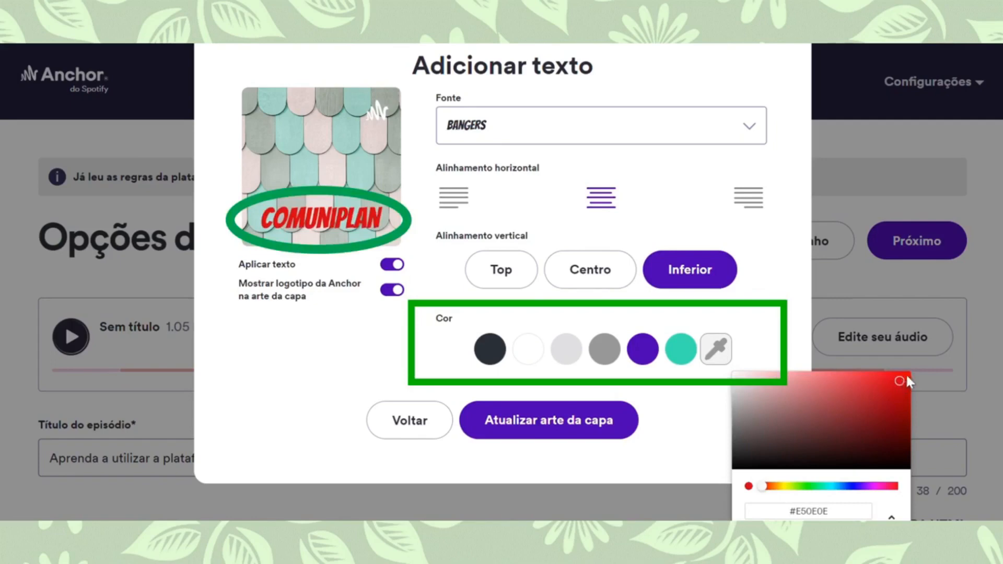
pyautogui.click(907, 373)
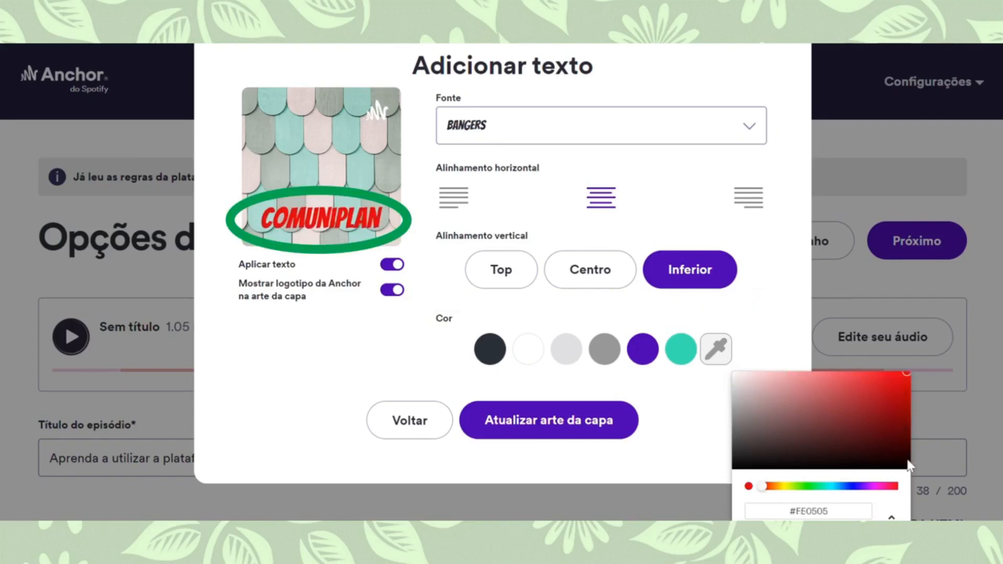
pyautogui.click(907, 433)
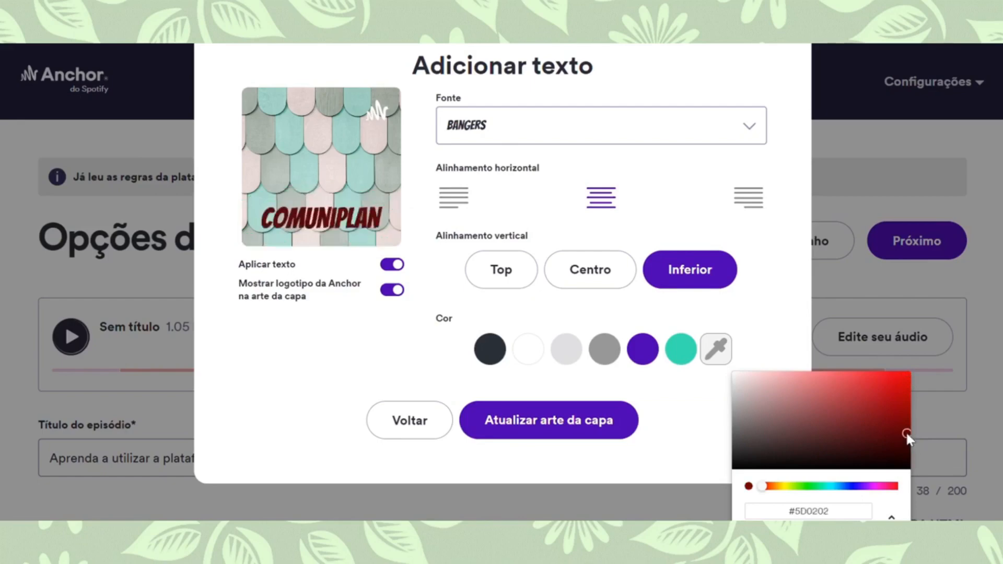
pyautogui.click(906, 425)
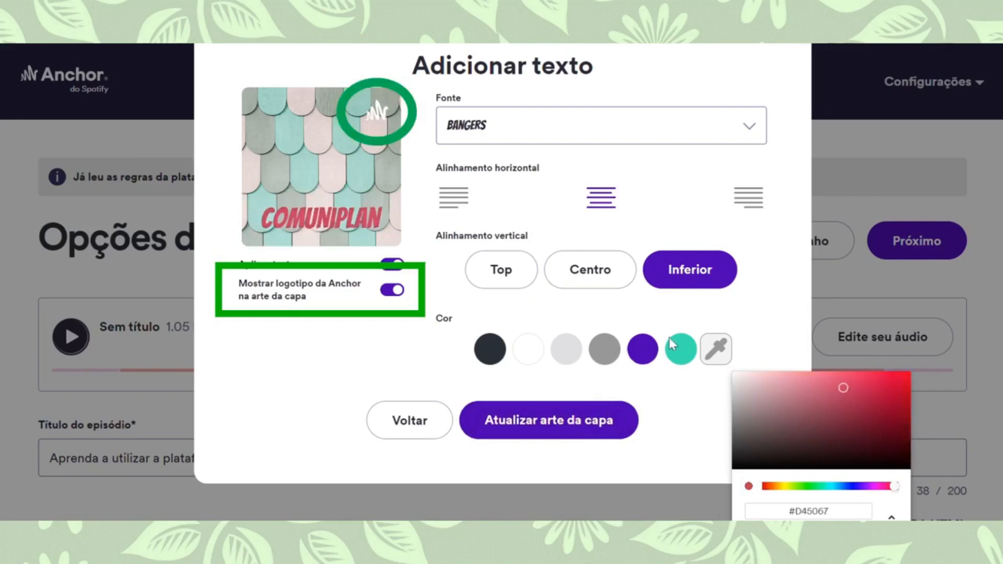
pyautogui.click(788, 306)
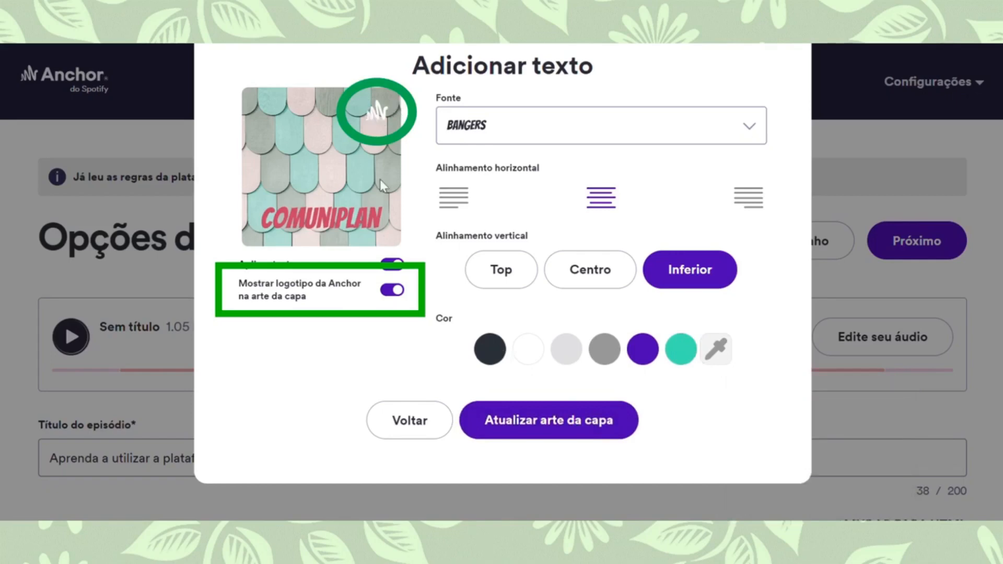
# - Hide the Anchor logo on the cover art and apply the updated cover
pyautogui.click(392, 291)
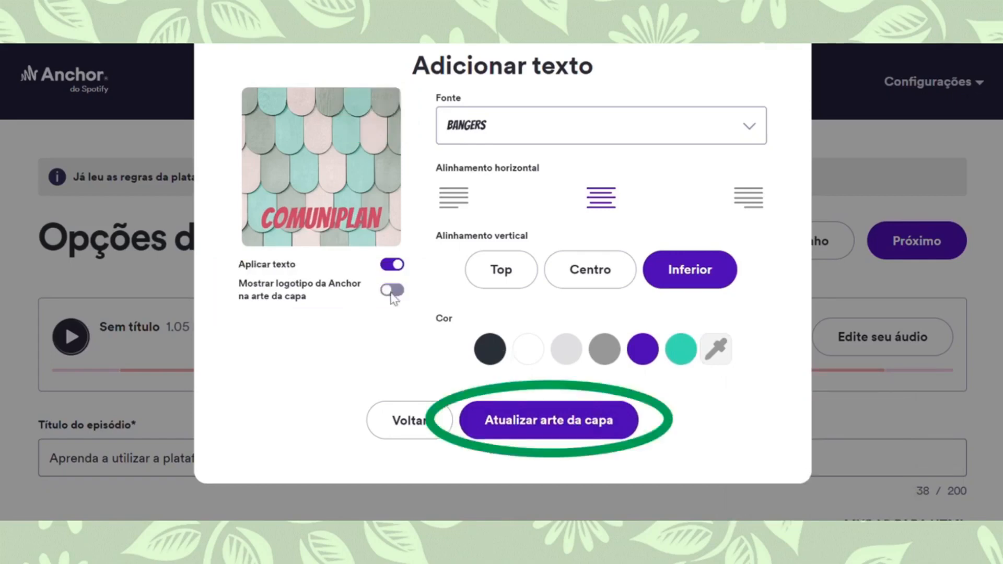
pyautogui.click(602, 432)
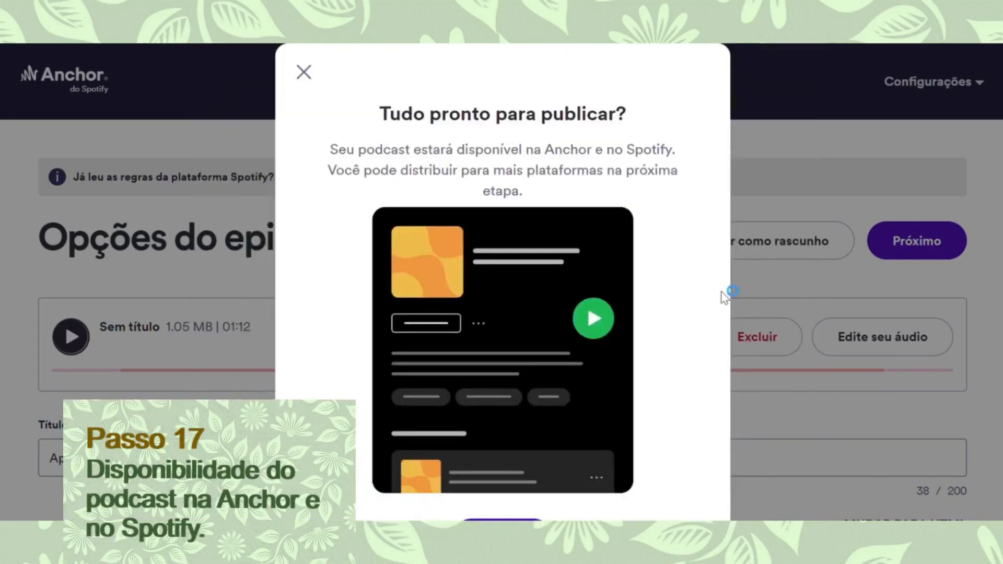
# - Publish the podcast to Anchor and Spotify, and continue to the podcast availability page
pyautogui.scroll(-2, 723, 296)
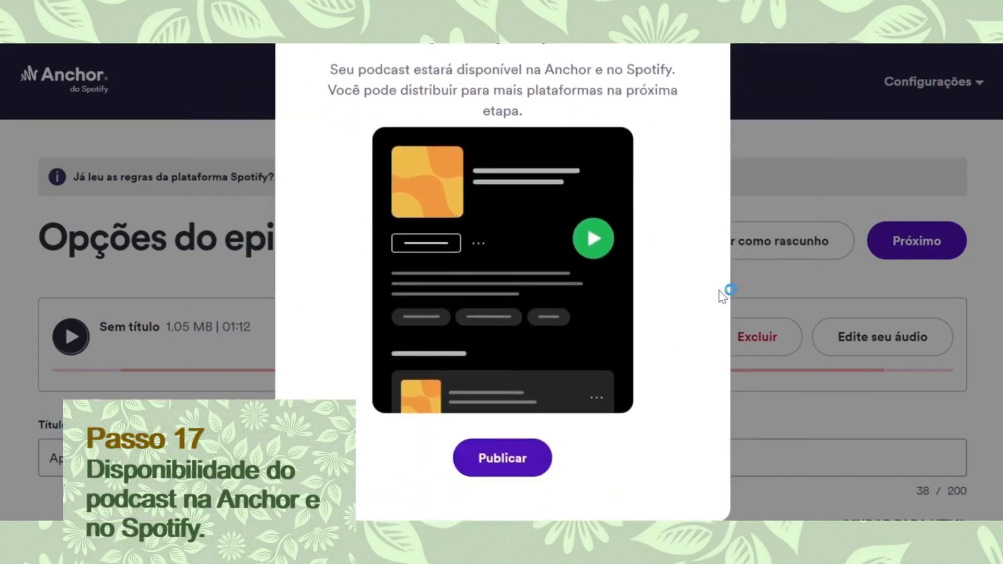
pyautogui.click(514, 459)
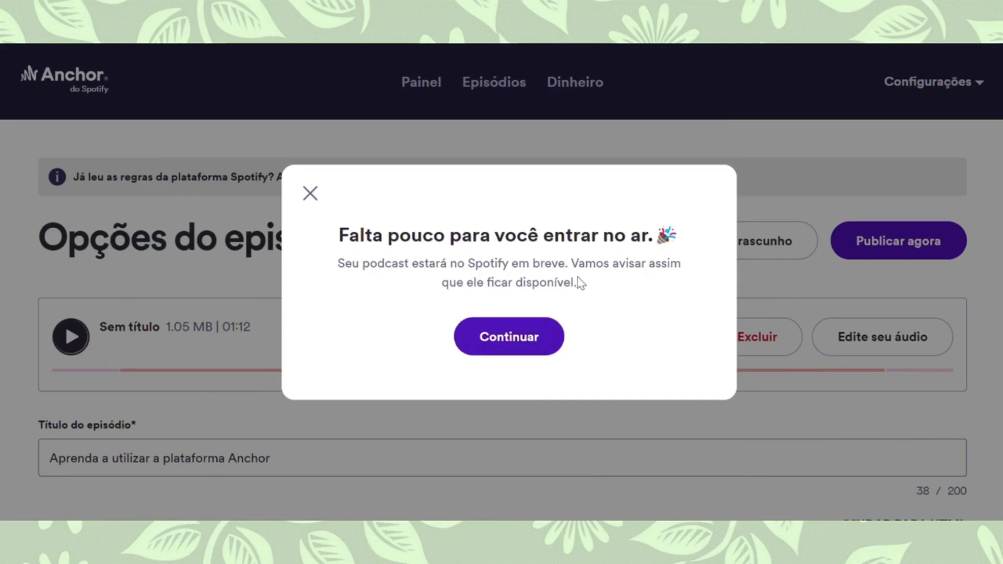
pyautogui.moveTo(470, 267); pyautogui.dragTo(576, 271)
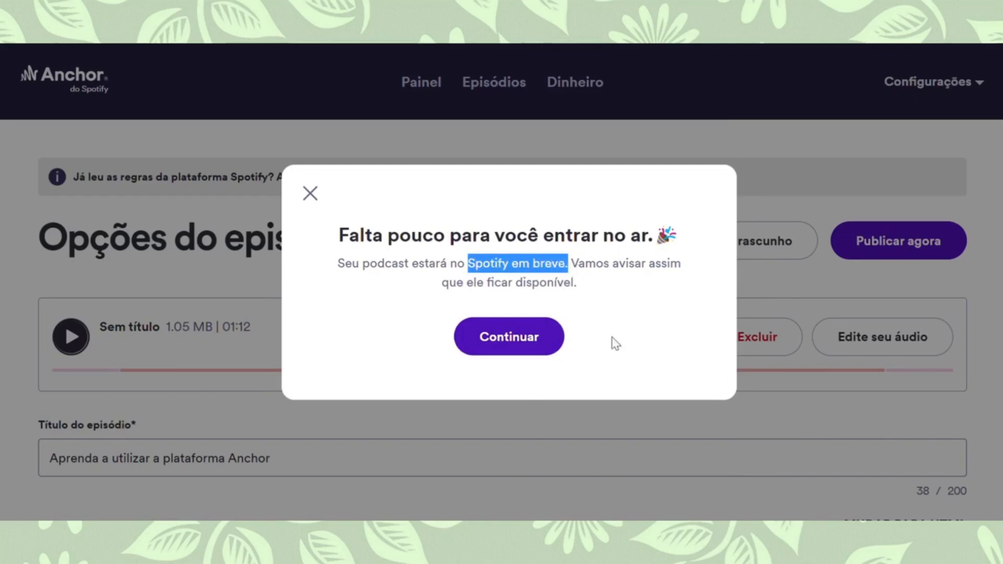
pyautogui.click(648, 306)
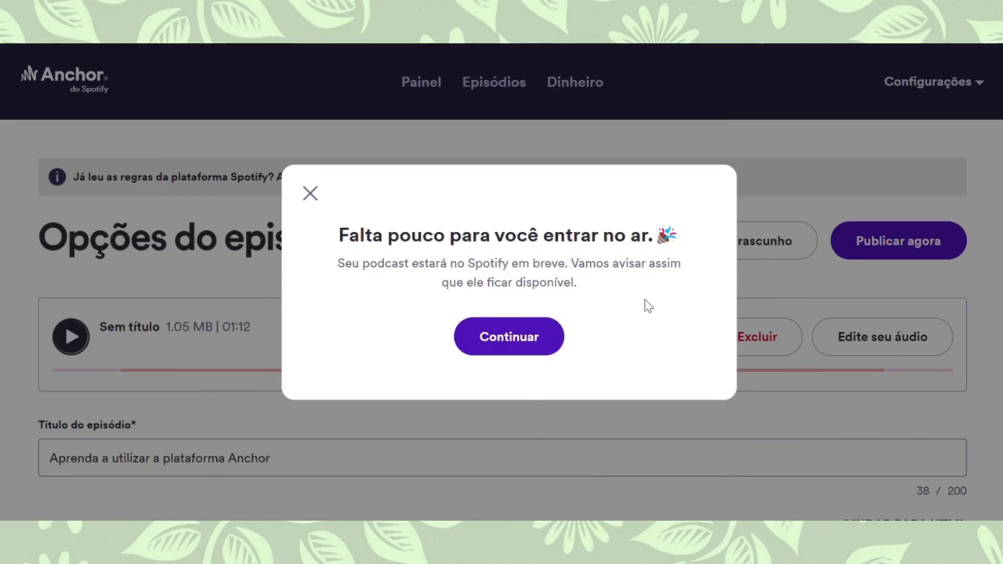
pyautogui.click(510, 347)
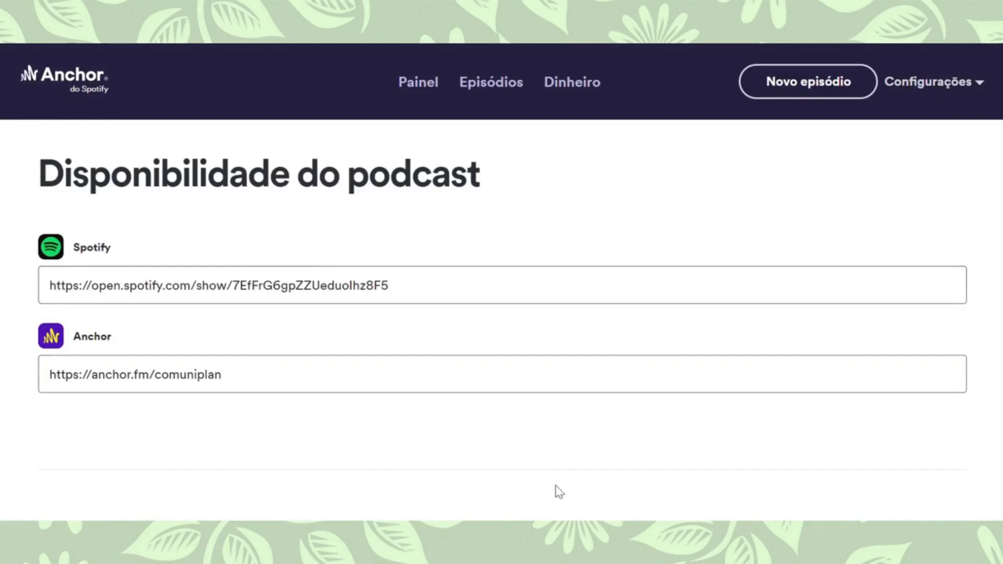
# - Highlight the podcast's Spotify link and its Anchor link on the availability page
pyautogui.click(400, 287)
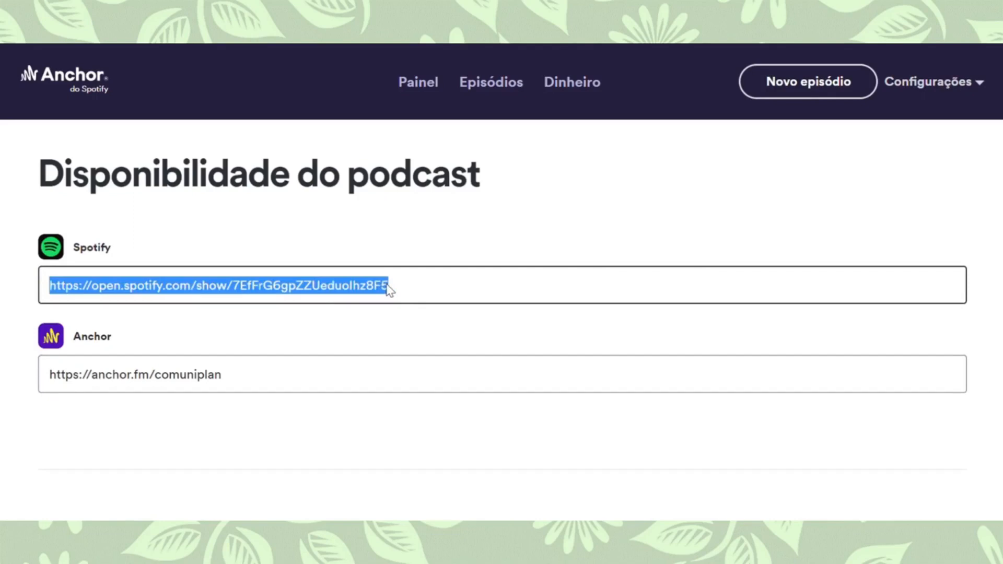
pyautogui.click(240, 386)
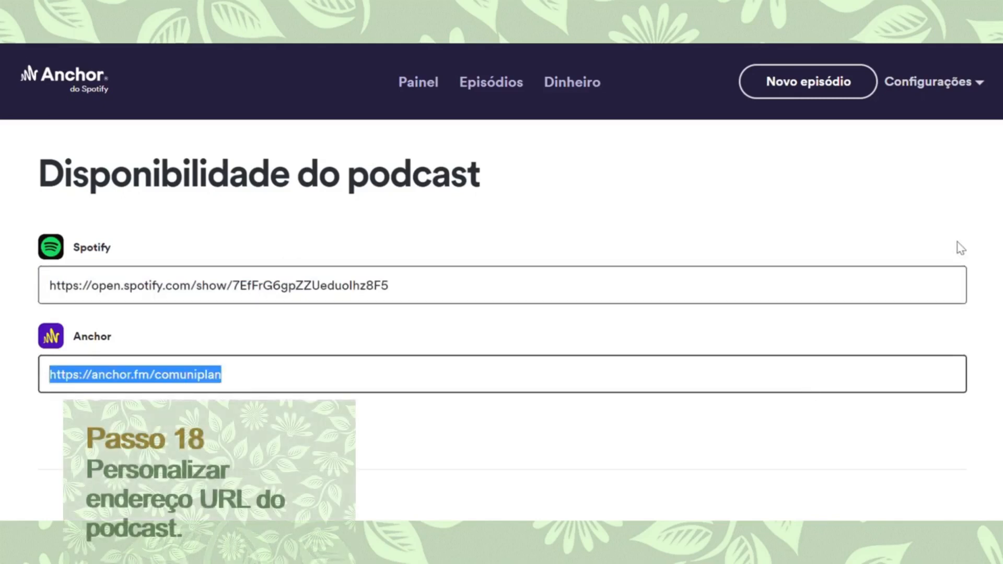
# - Open the podcast's information settings and review the podcast and account details down to the custom URL section
pyautogui.click(983, 84)
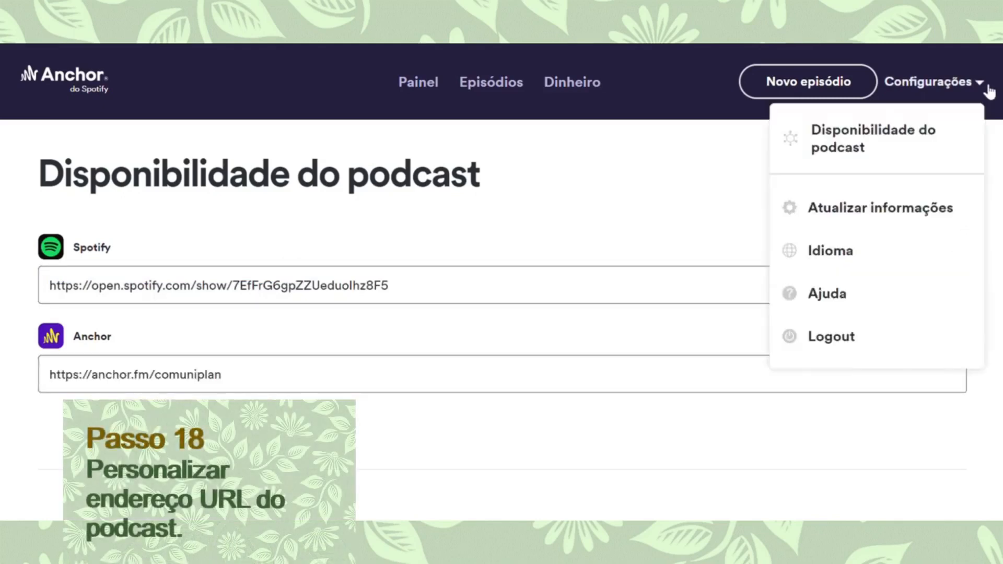
pyautogui.click(923, 213)
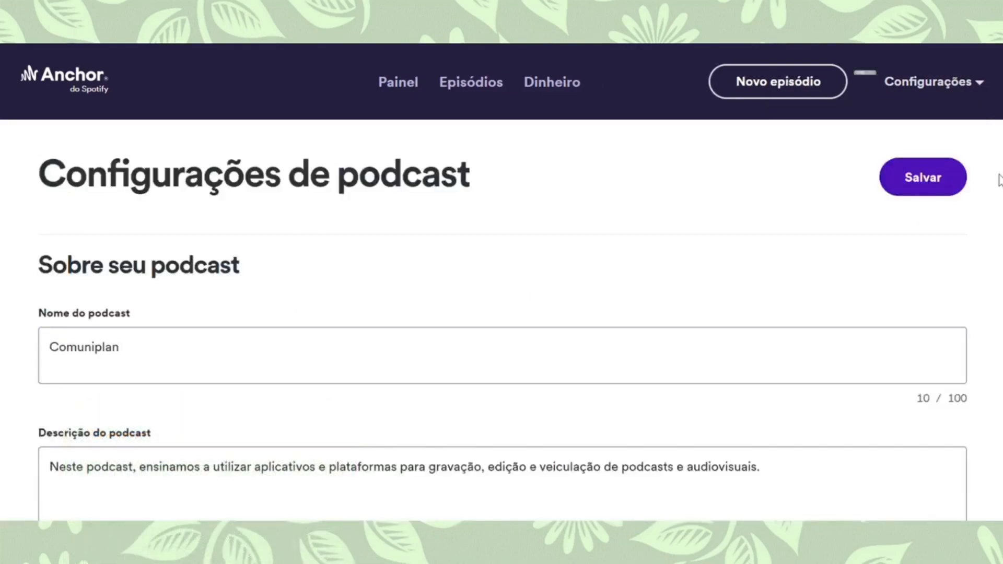
pyautogui.scroll(-3, 999, 179)
pyautogui.scroll(-10, 502, 282)
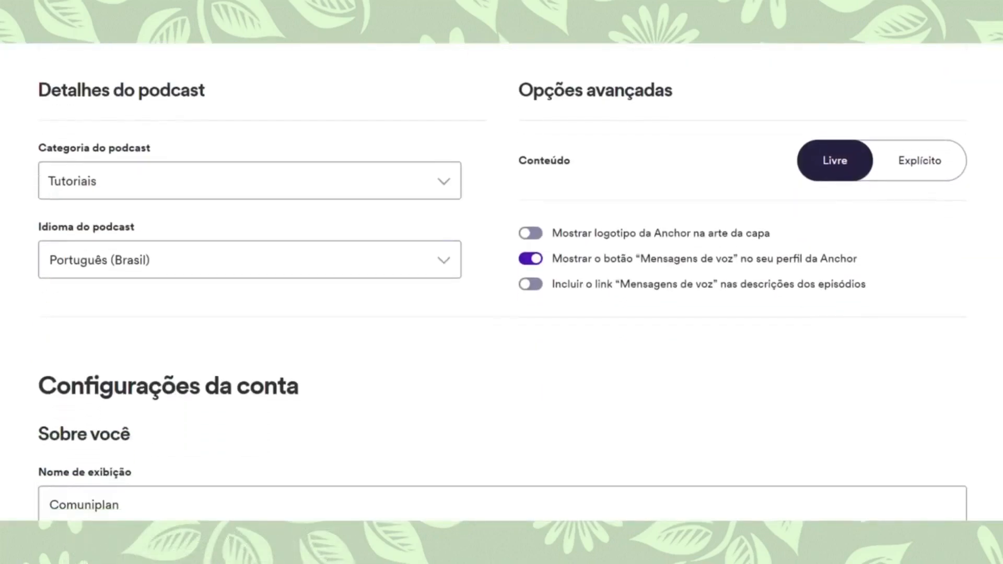
pyautogui.scroll(7, 501, 282)
pyautogui.scroll(7, 501, 283)
pyautogui.scroll(-4, 502, 282)
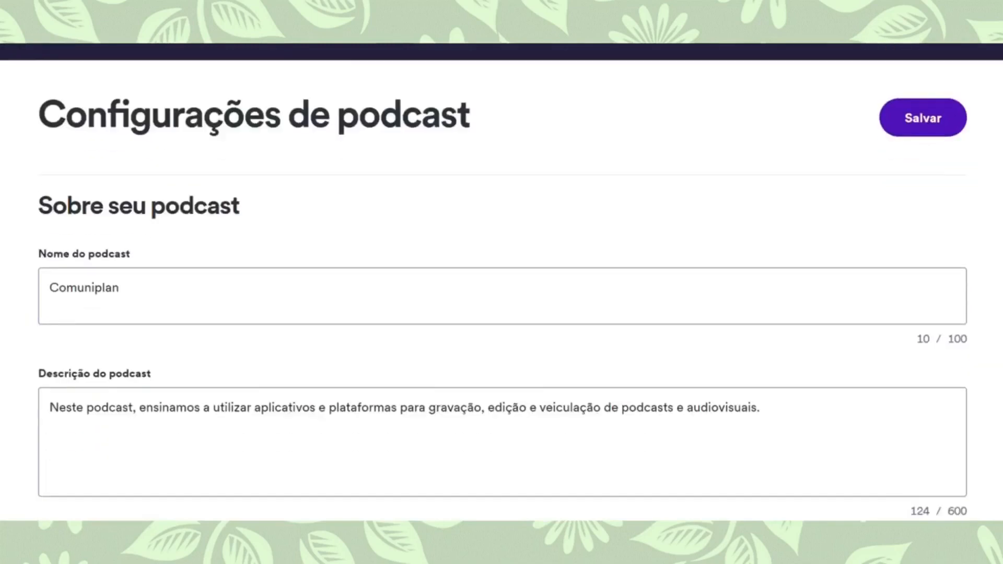
pyautogui.scroll(-3, 502, 283)
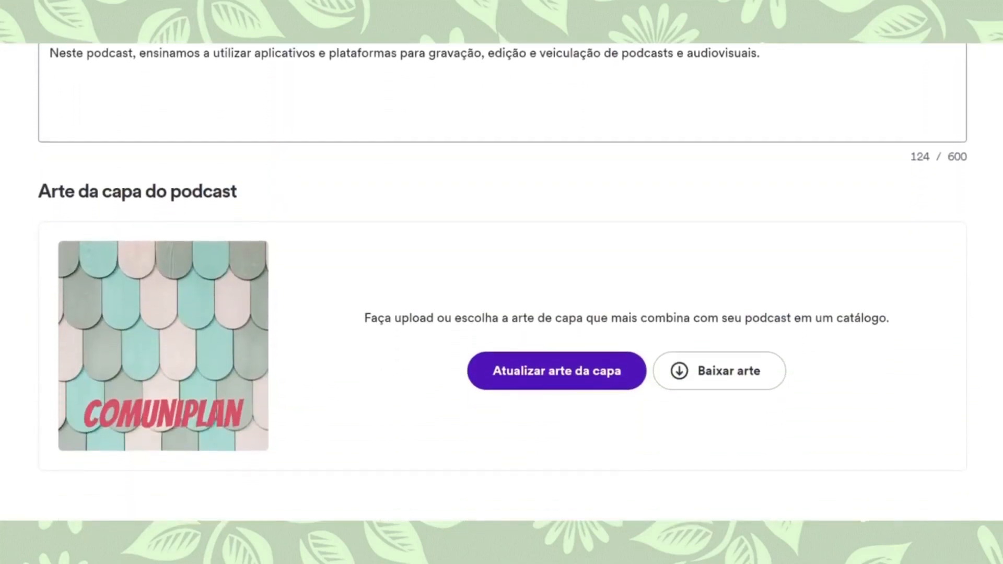
pyautogui.scroll(-5, 501, 282)
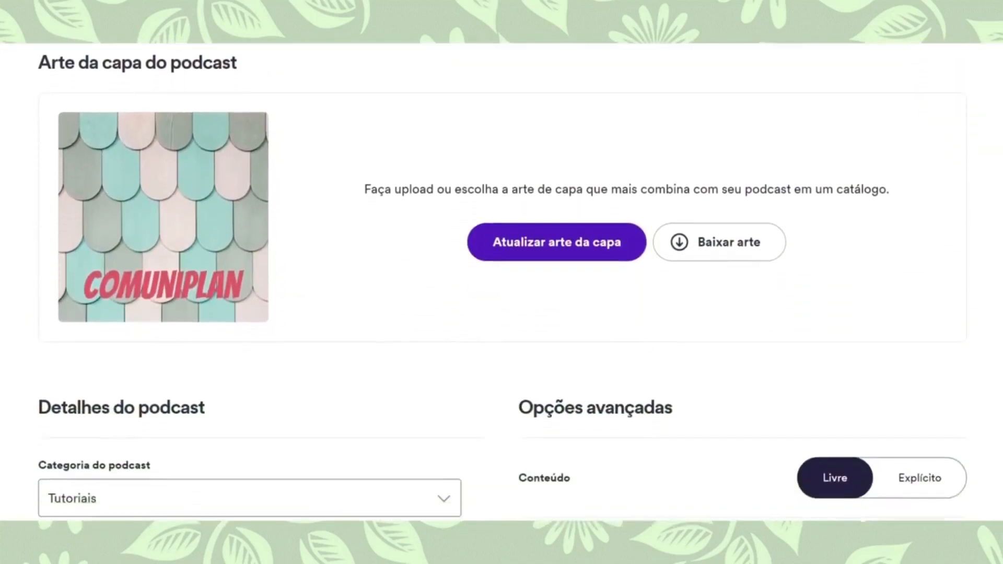
pyautogui.scroll(-5, 502, 282)
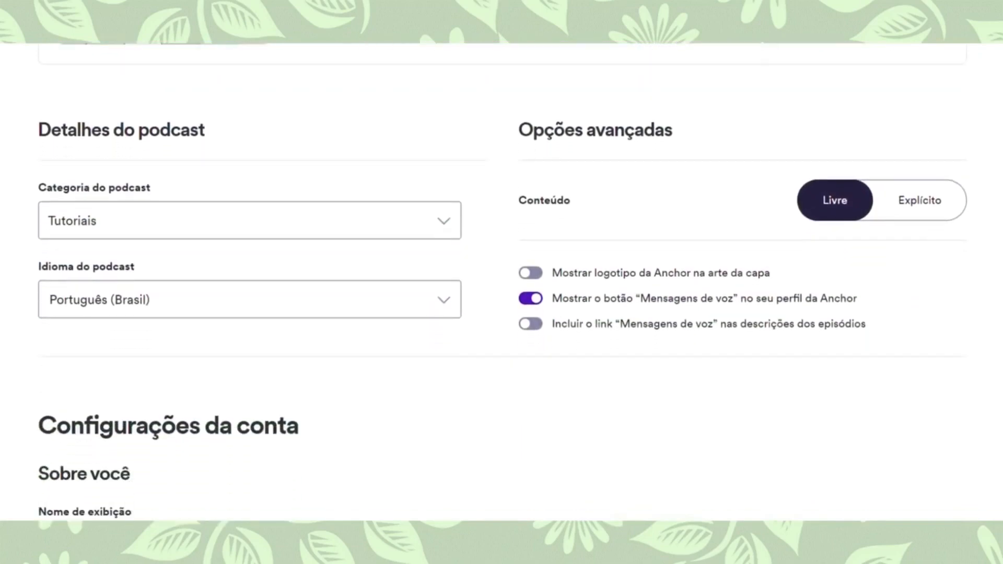
pyautogui.scroll(-5, 502, 283)
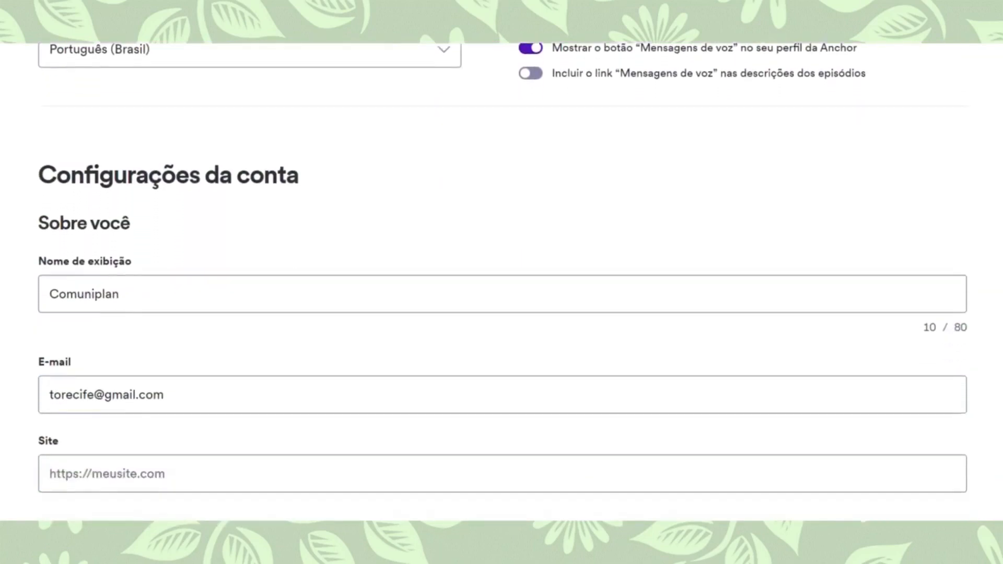
pyautogui.scroll(-5, 502, 283)
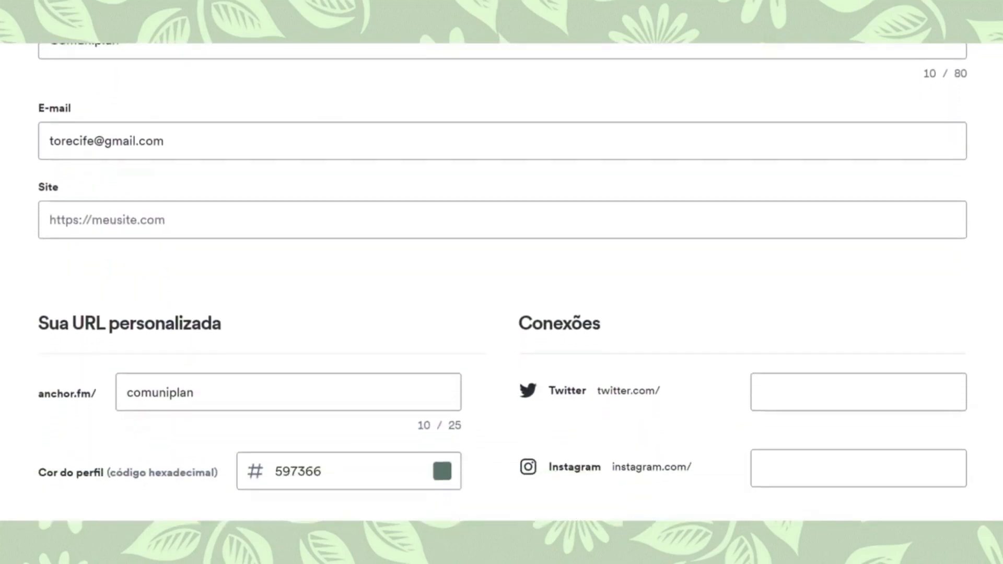
pyautogui.scroll(-1, 501, 282)
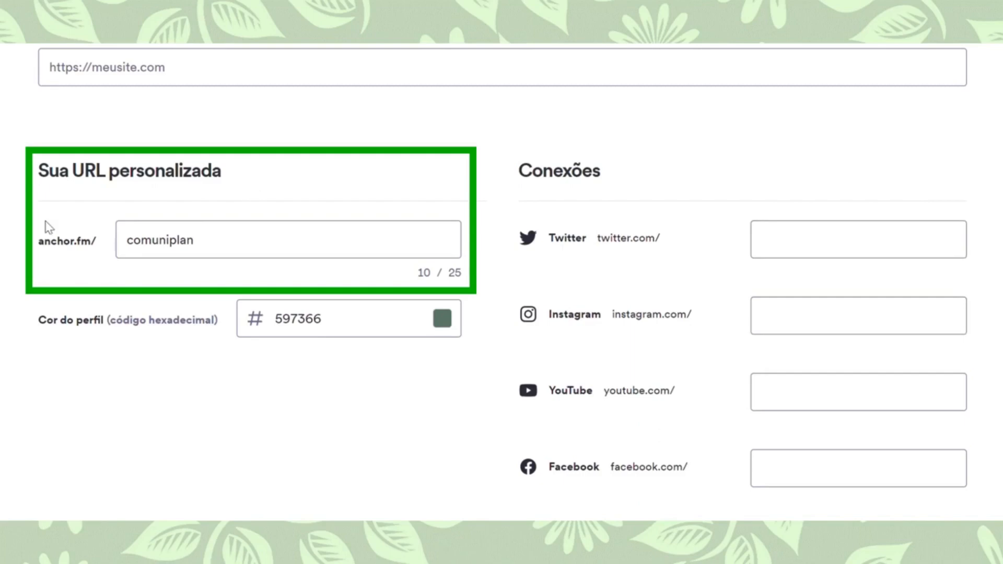
# - Inspect the editable ending of the podcast's custom anchor.fm URL and save the podcast settings
pyautogui.click(215, 252)
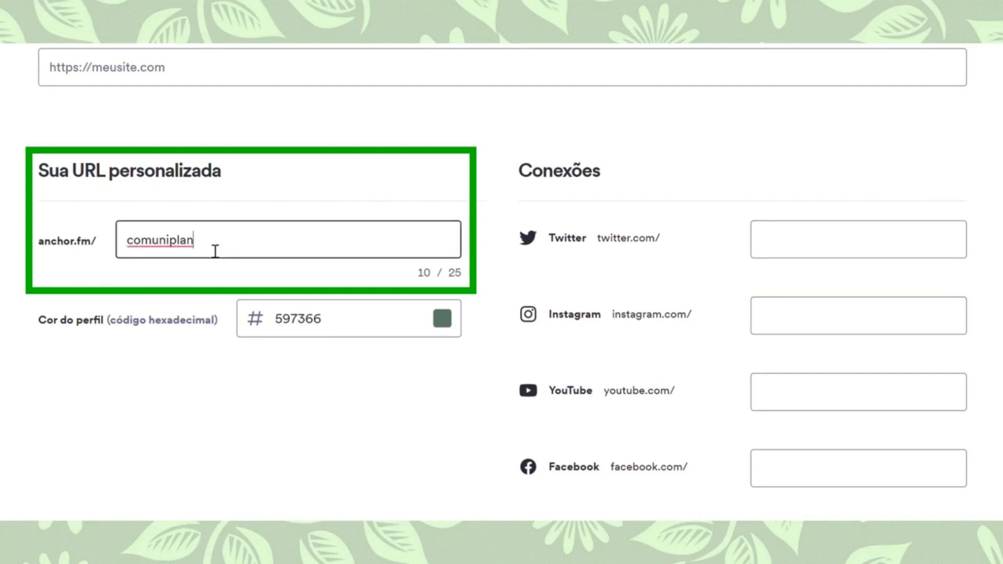
pyautogui.moveTo(215, 252); pyautogui.dragTo(129, 253)
pyautogui.click(104, 296)
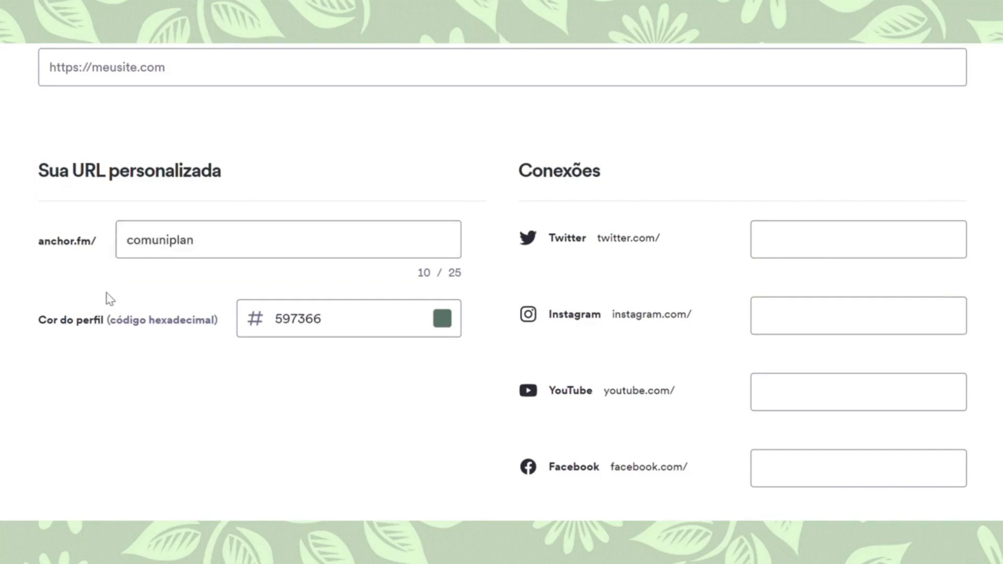
pyautogui.scroll(-10, 501, 282)
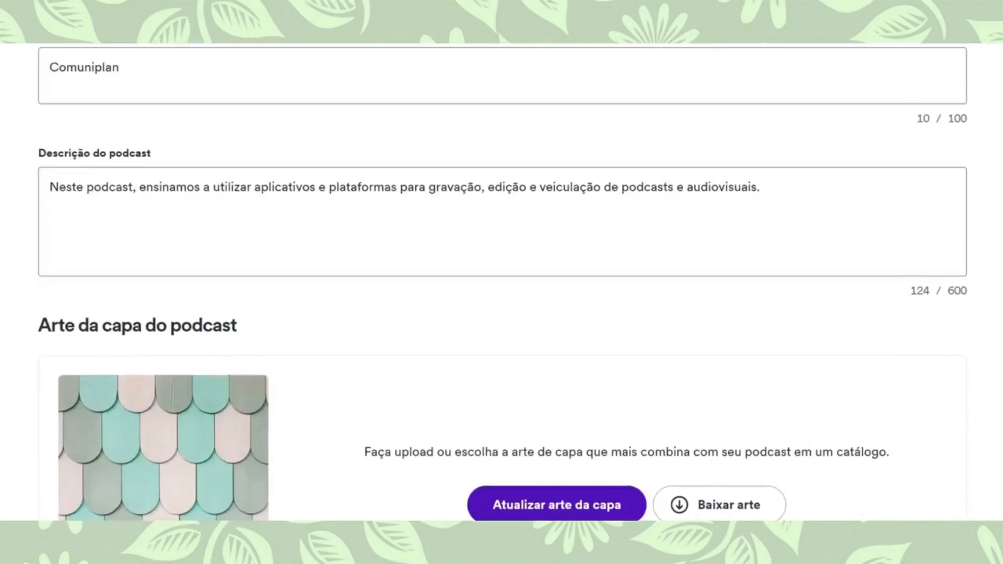
pyautogui.scroll(5, 502, 283)
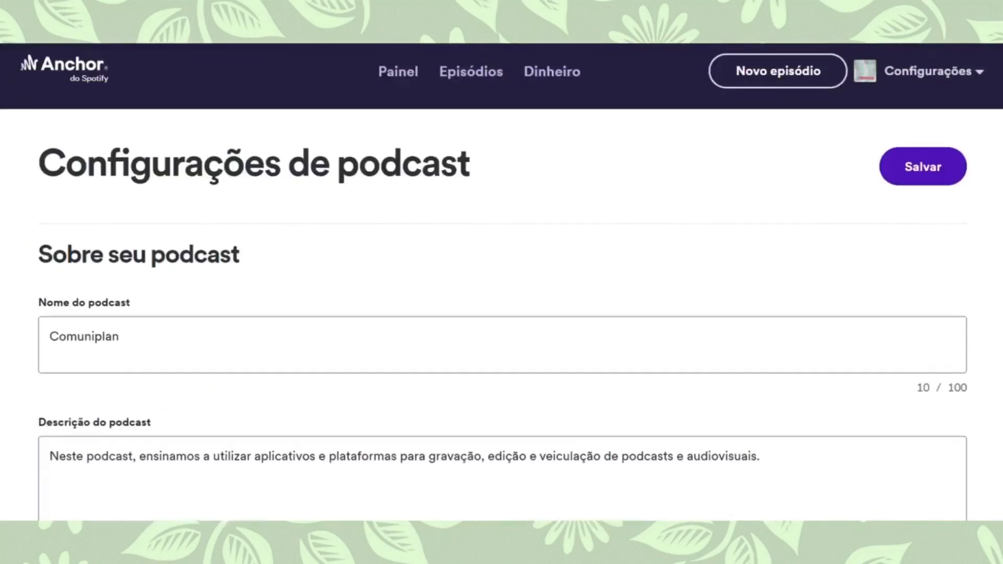
pyautogui.click(937, 179)
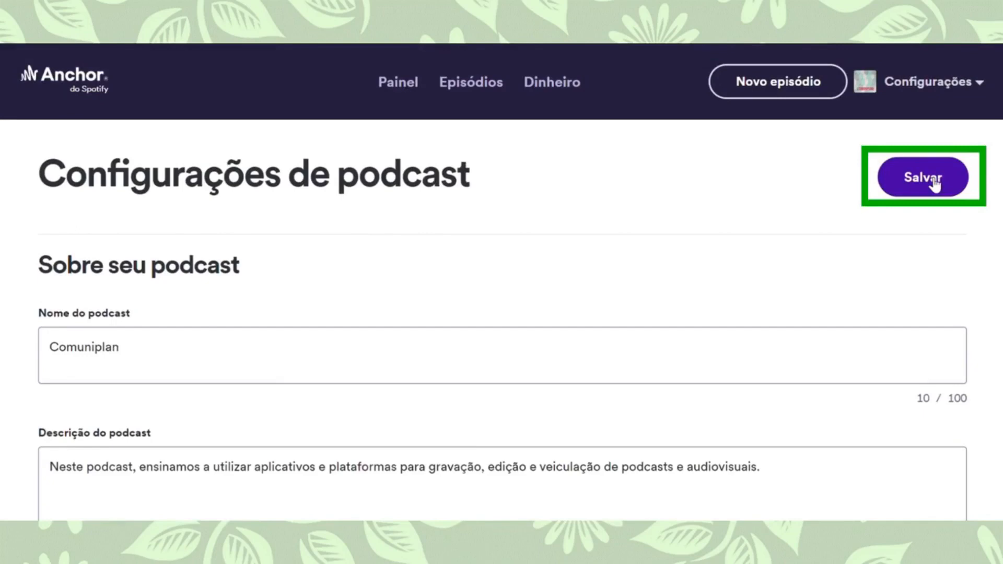
# - Log out of the Anchor account
pyautogui.click(988, 89)
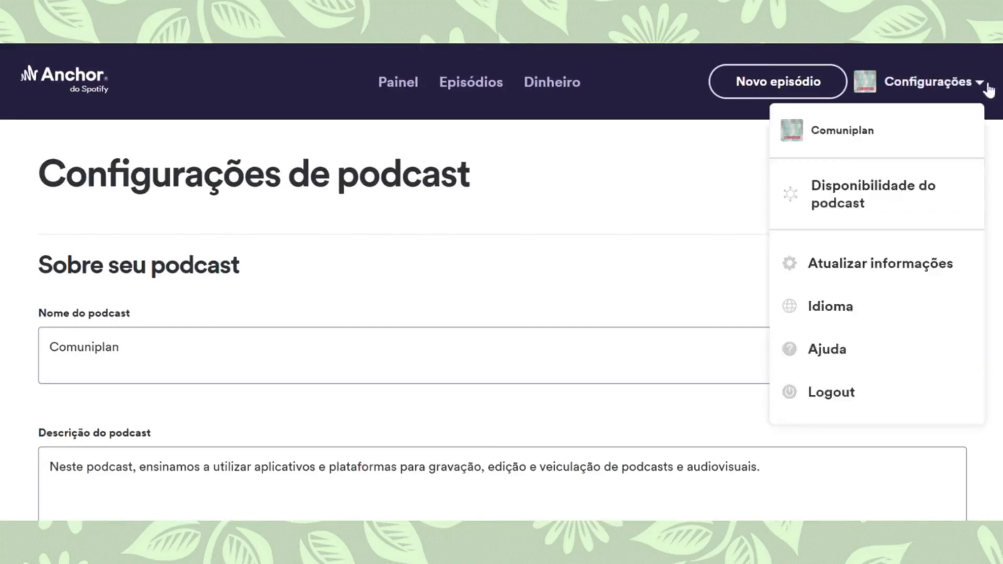
pyautogui.click(856, 399)
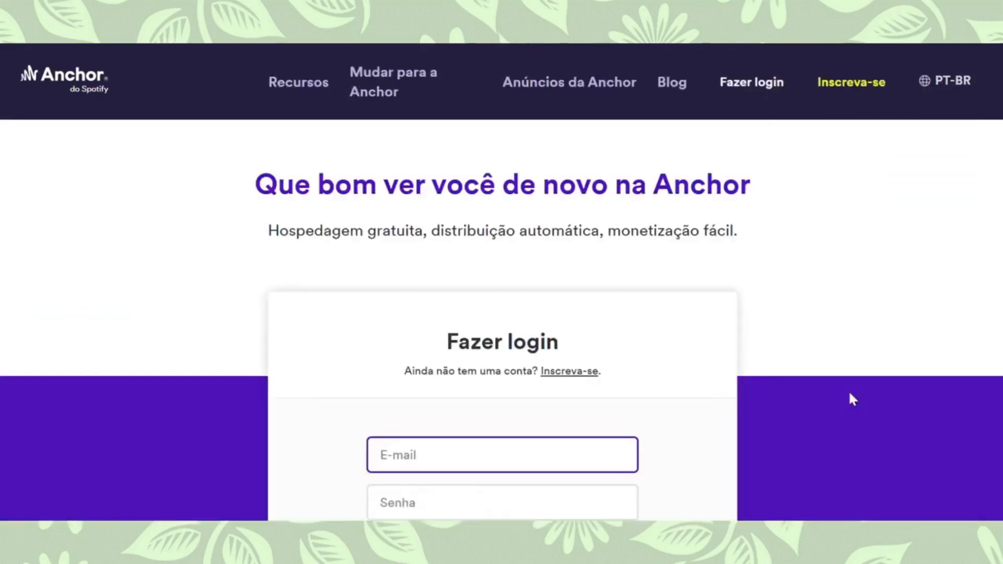
# - Open Comuniplan's public Anchor page and play the episode "Aprenda a utilizar a plataforma Anchor"
pyautogui.click(335, 24)
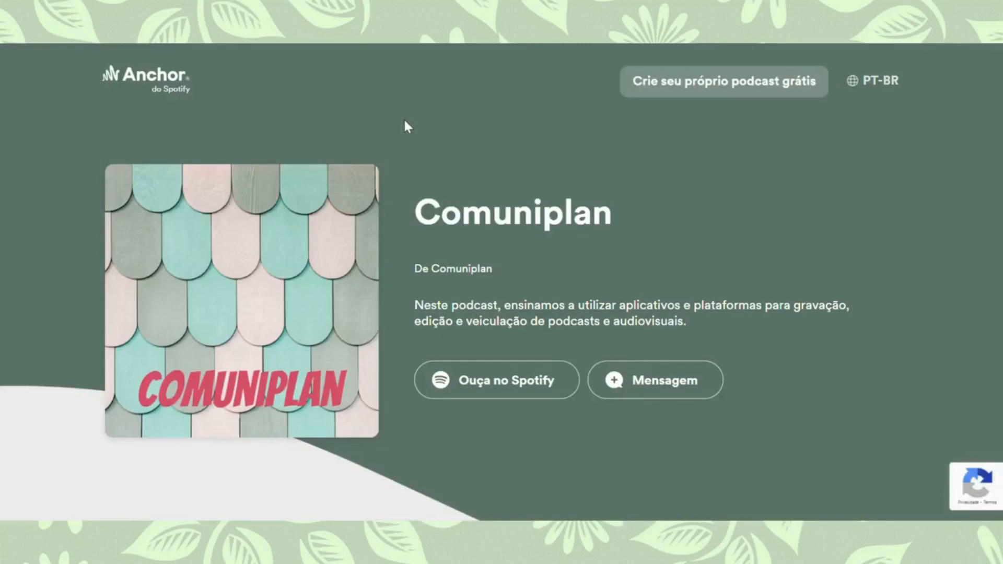
pyautogui.scroll(-8, 405, 122)
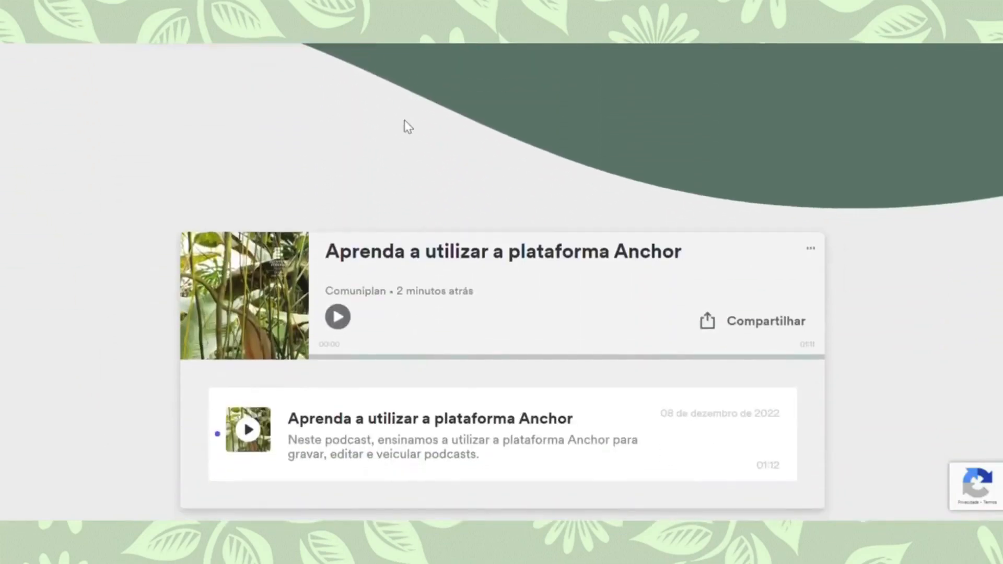
pyautogui.click(344, 321)
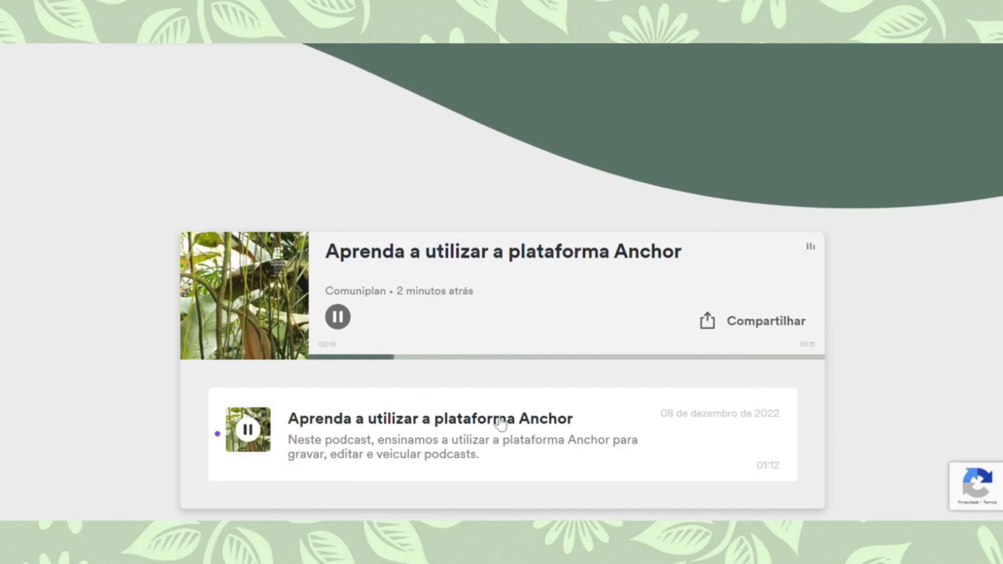
pyautogui.scroll(1, 436, 417)
pyautogui.scroll(5, 436, 417)
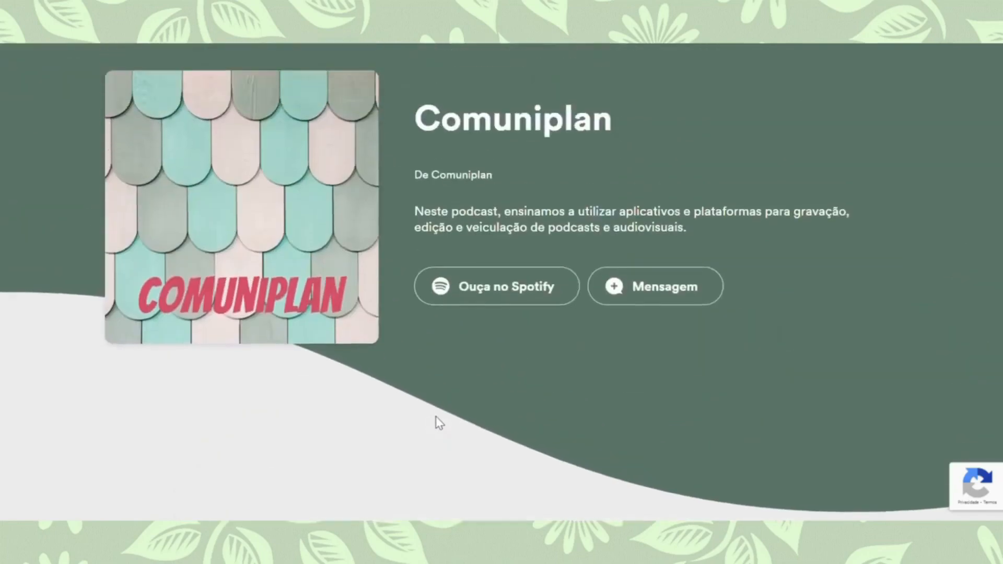